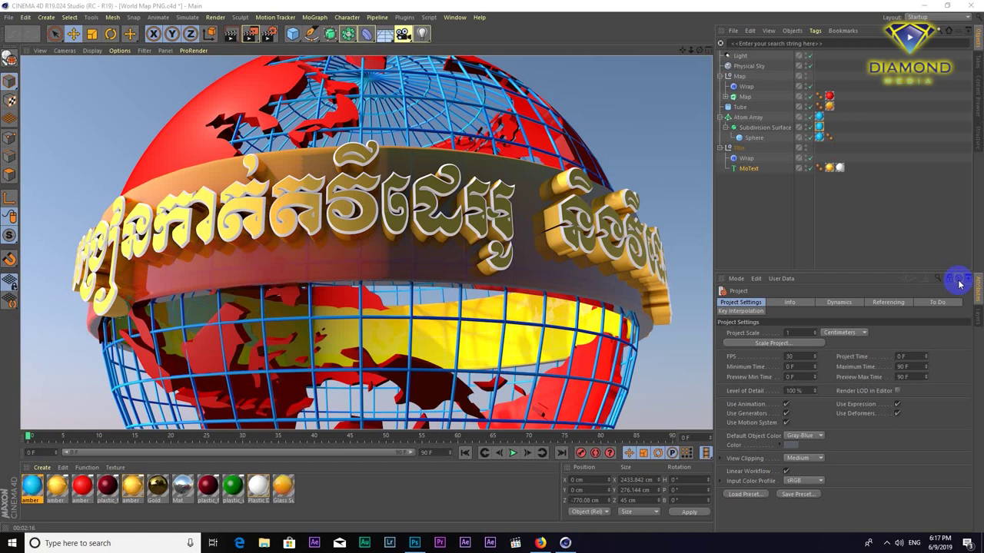
Show the globe in four views, zoom the Perspective view, then go to Firefox
middle_click(483, 110)
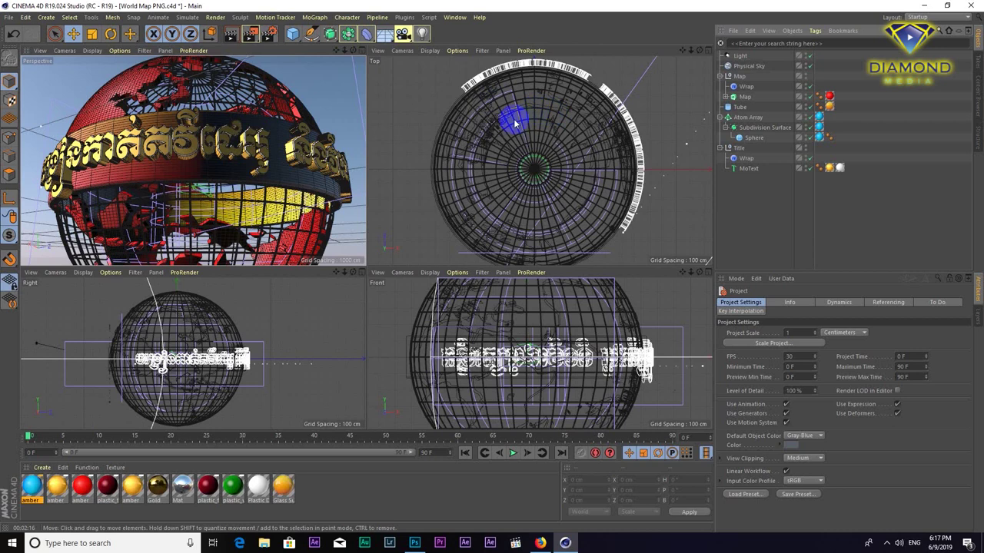
click(282, 130)
scroll(283, 130, down, 2)
scroll(282, 130, down, 2)
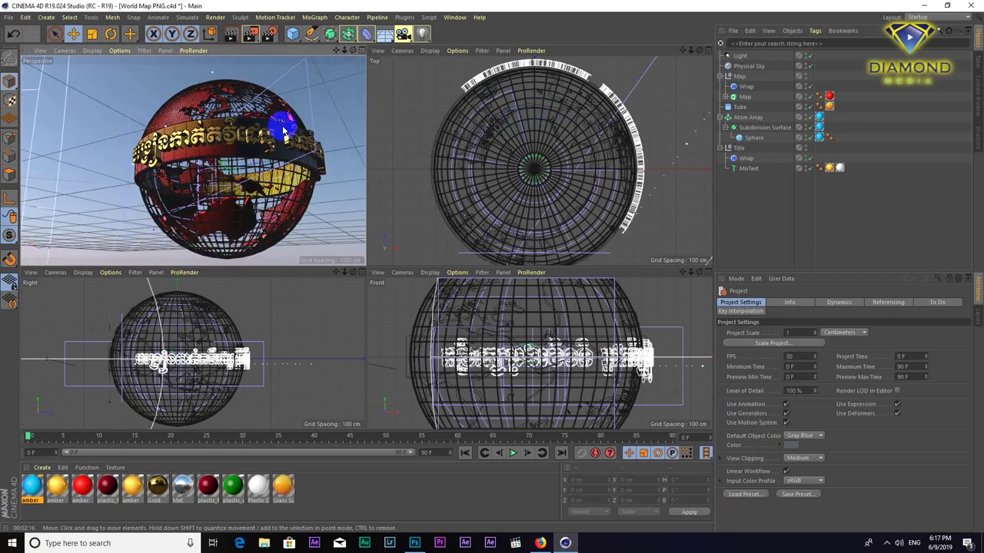
scroll(283, 131, down, 2)
scroll(283, 131, up, 2)
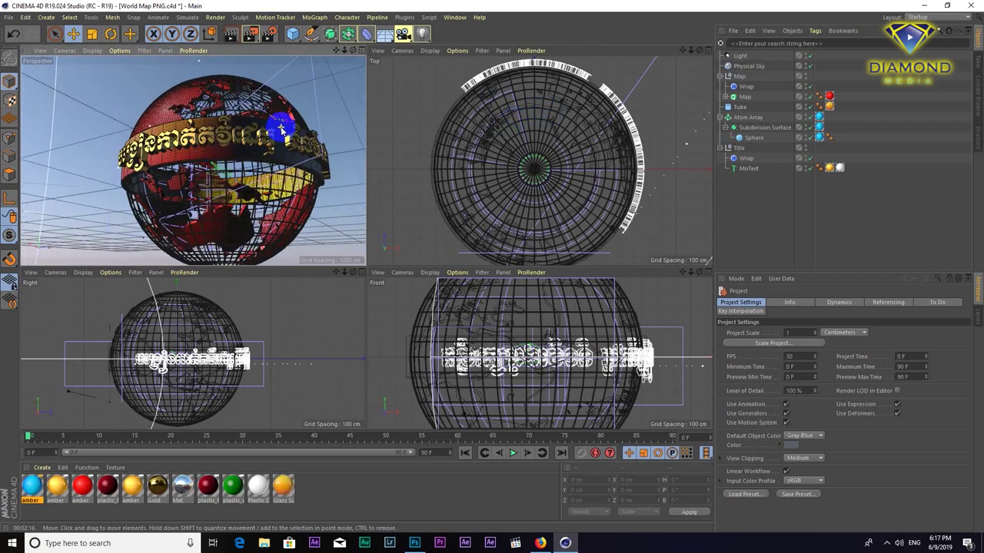
scroll(283, 130, up, 1)
scroll(283, 164, up, 1)
scroll(282, 164, up, 1)
scroll(278, 159, up, 1)
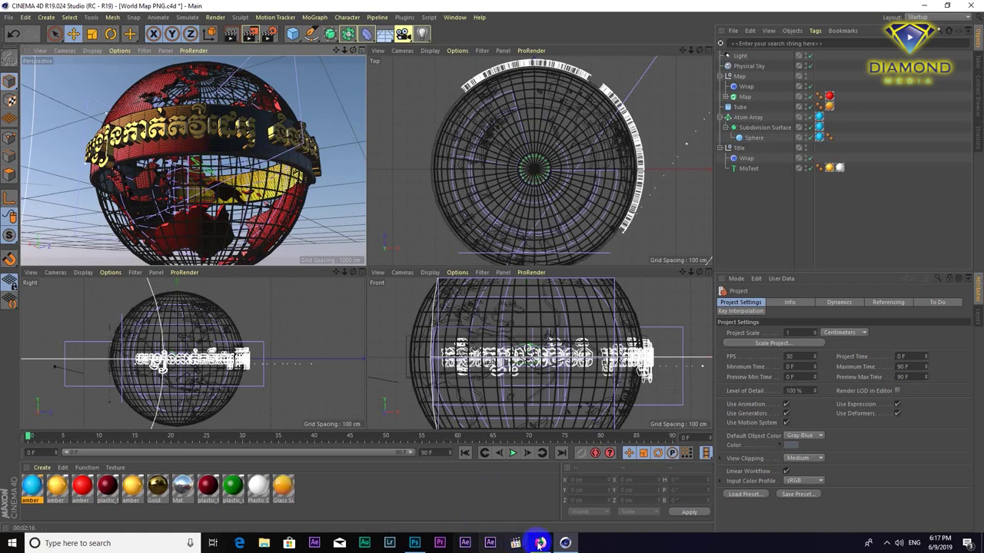
click(541, 543)
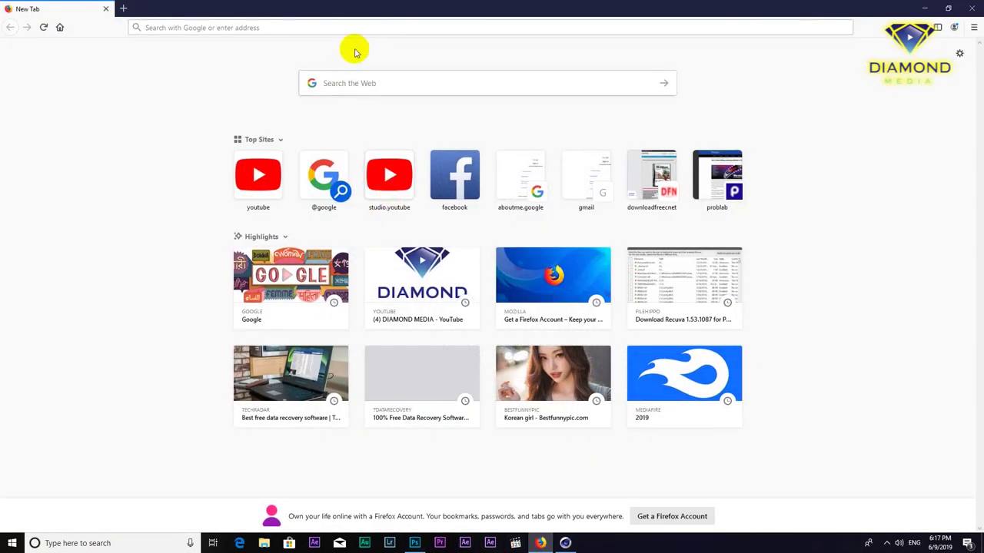
Search Google at google.com for 'World Map png'
click(369, 27)
text(google.com/)
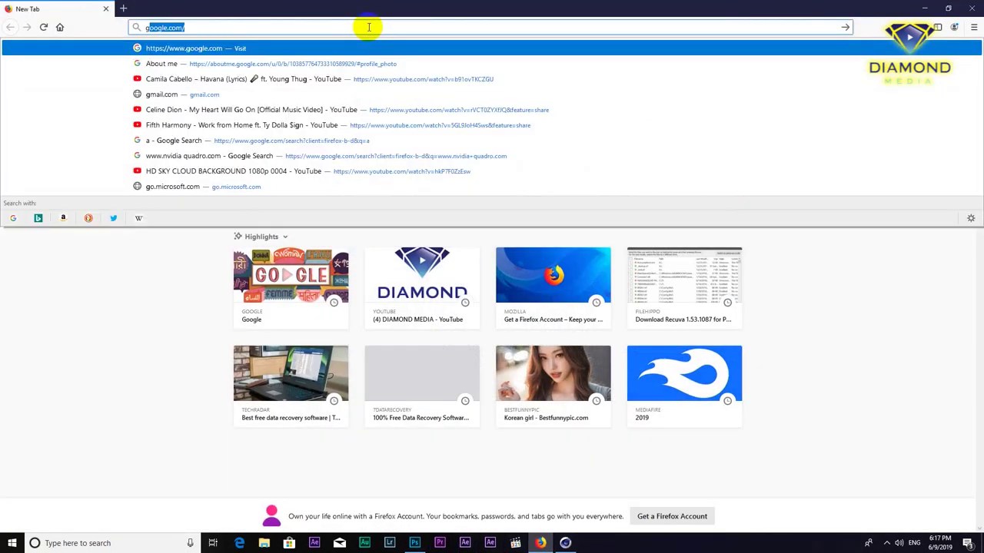
key(Return)
click(378, 210)
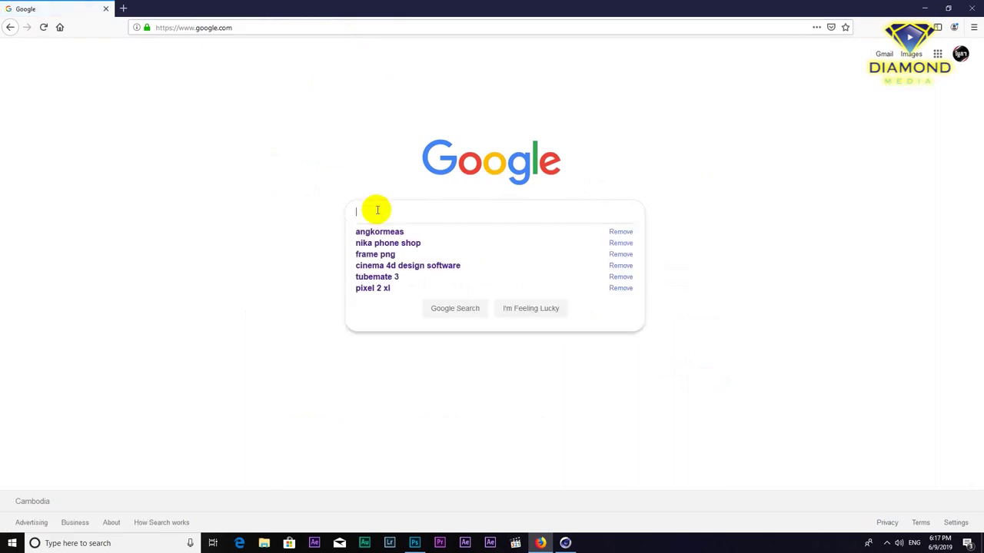
text(World M)
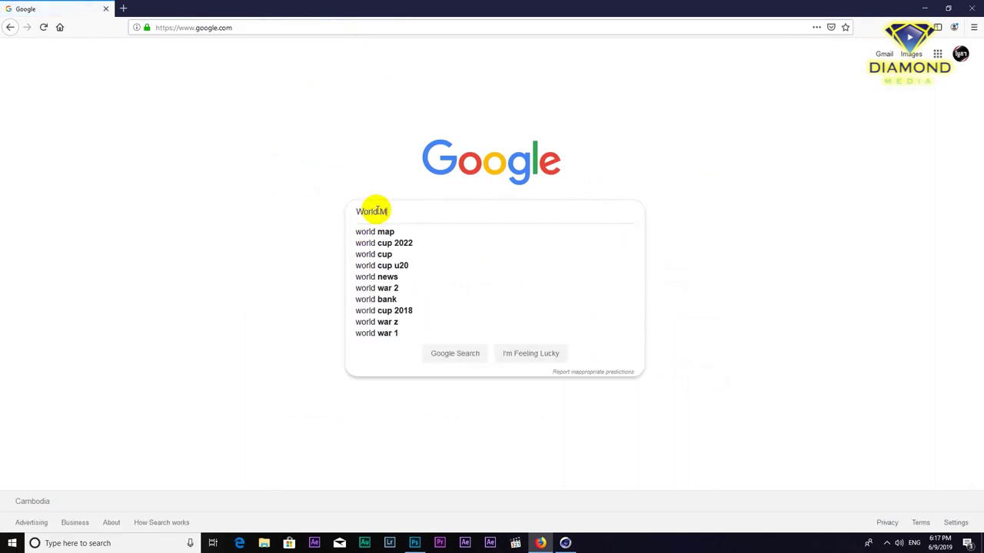
text(ap png)
key(Return)
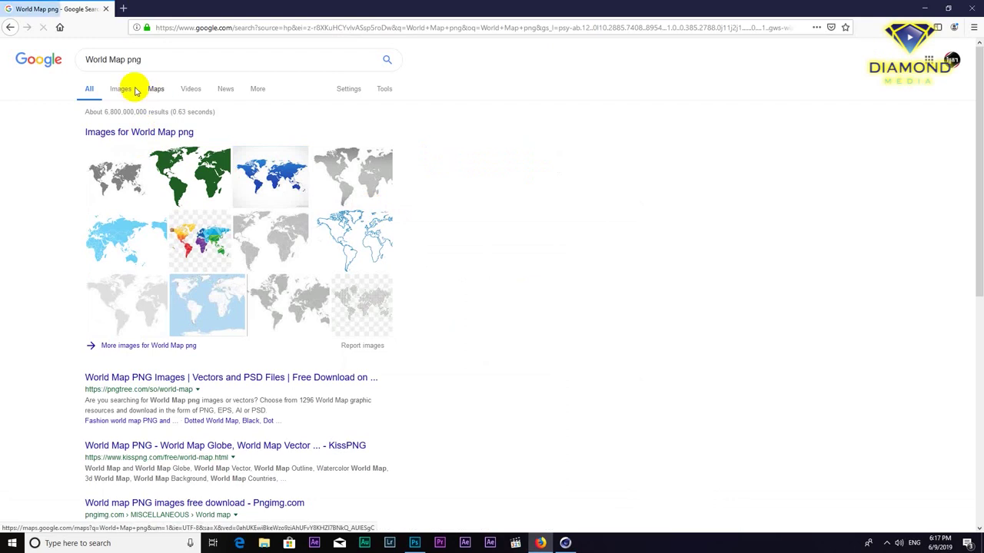
Save a copy of the green world map from the Images results
click(120, 90)
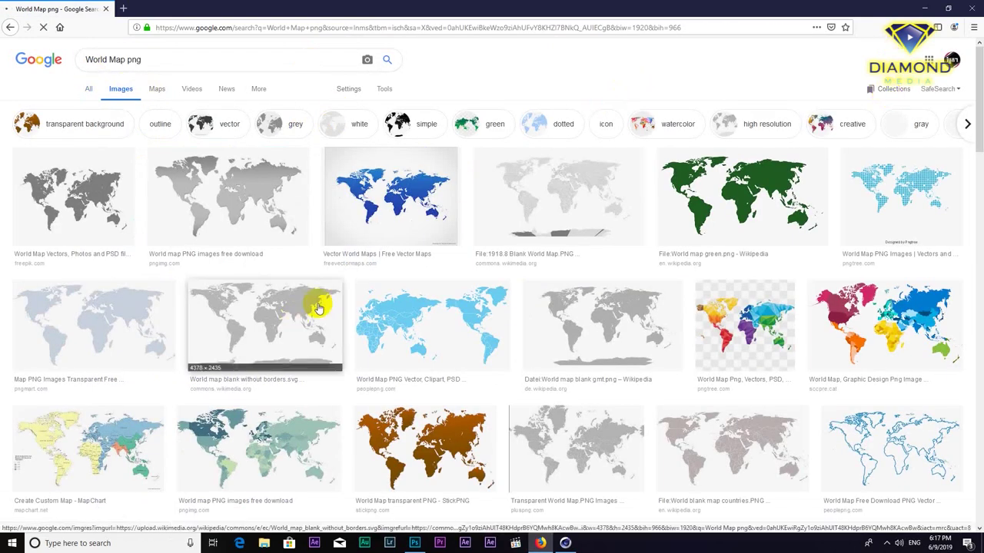
click(738, 188)
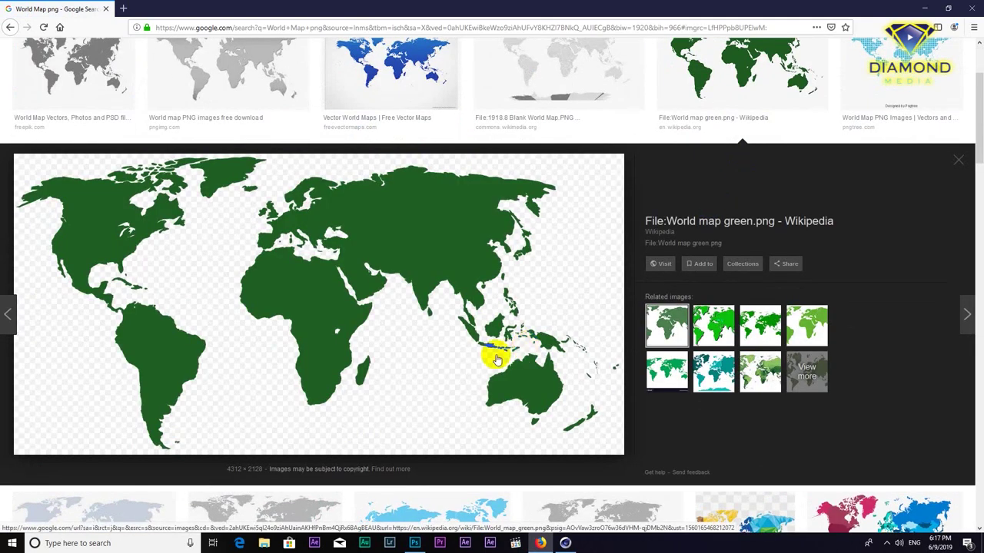
right_click(331, 292)
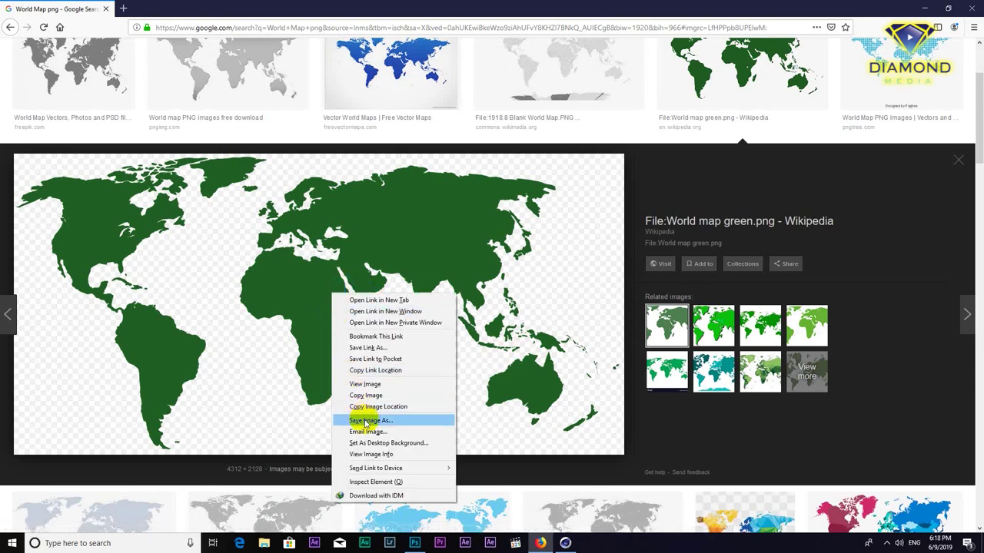
click(369, 421)
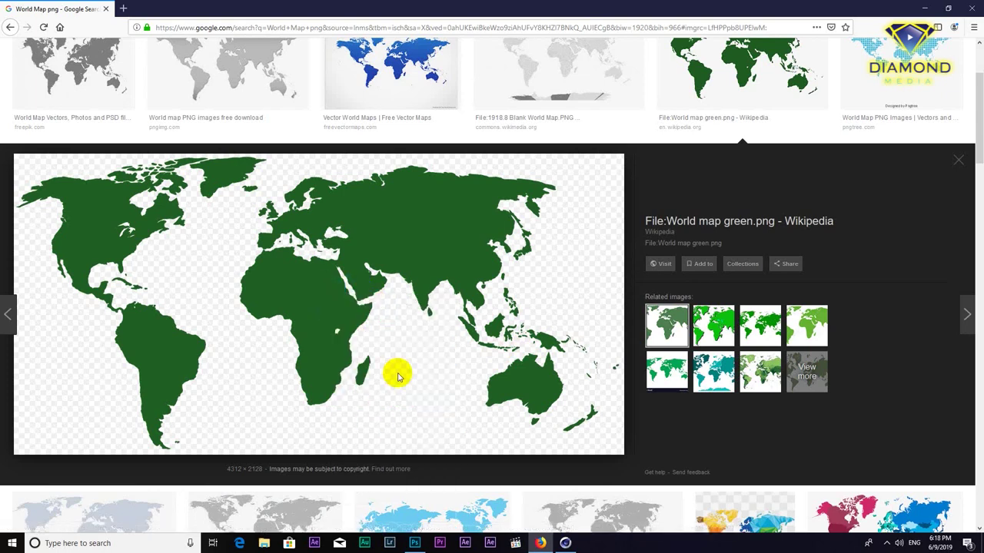
key(Return)
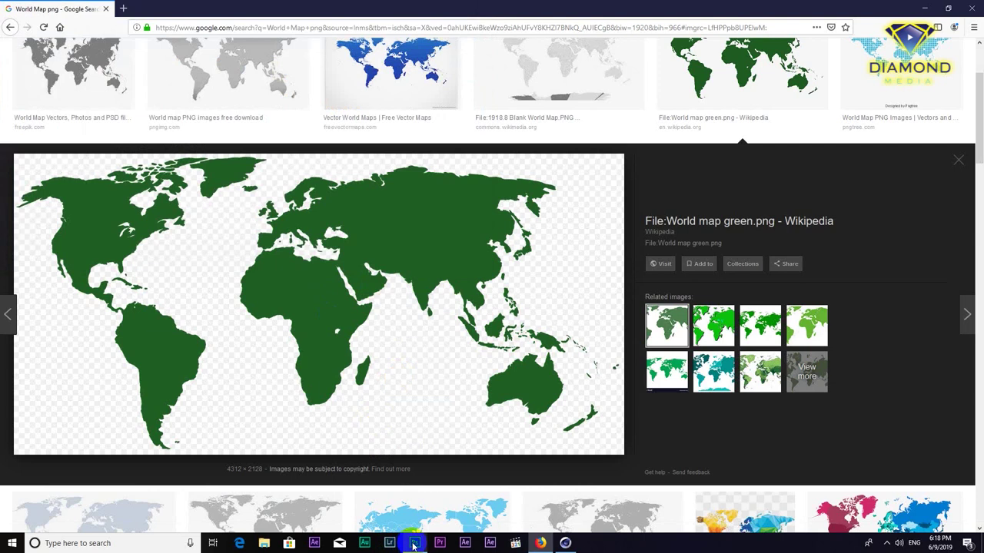
In Photoshop, open the world map PNG from E:\Lesson Exam\Cinema 4D Model
click(412, 544)
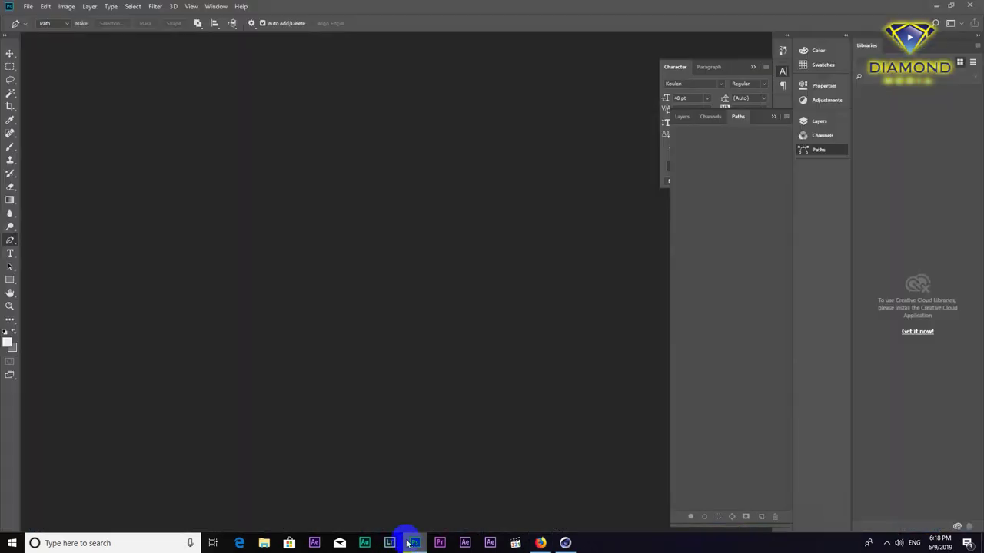
click(354, 243)
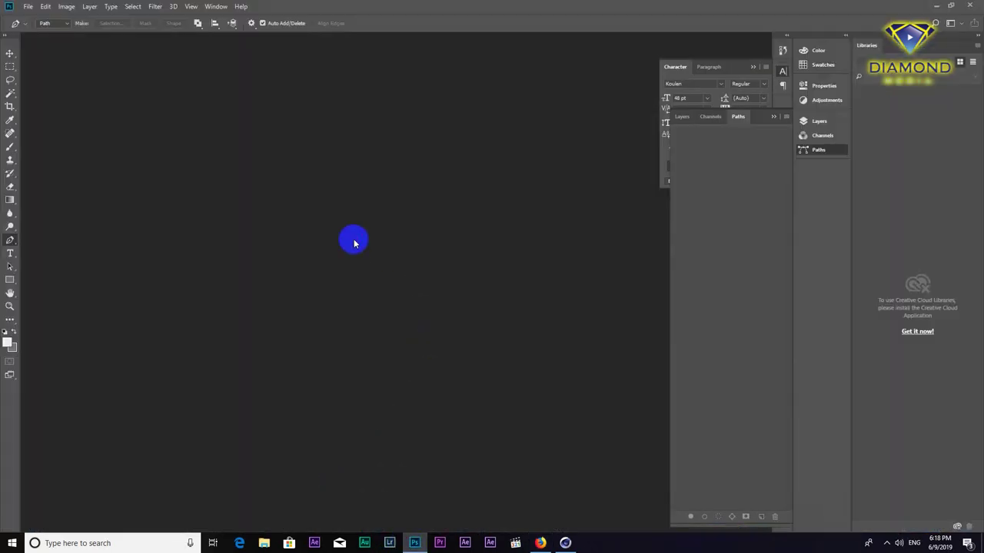
double_click(354, 244)
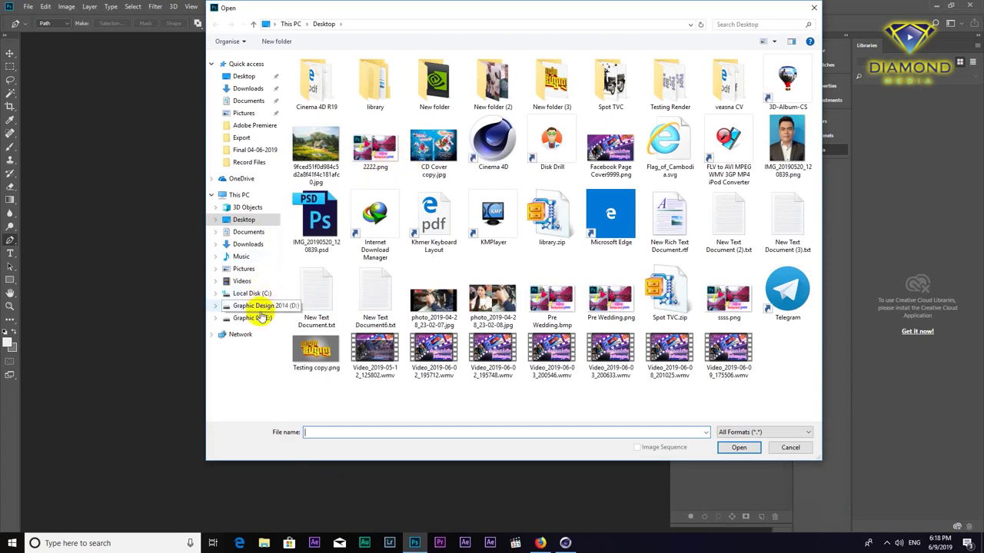
click(253, 317)
double_click(356, 200)
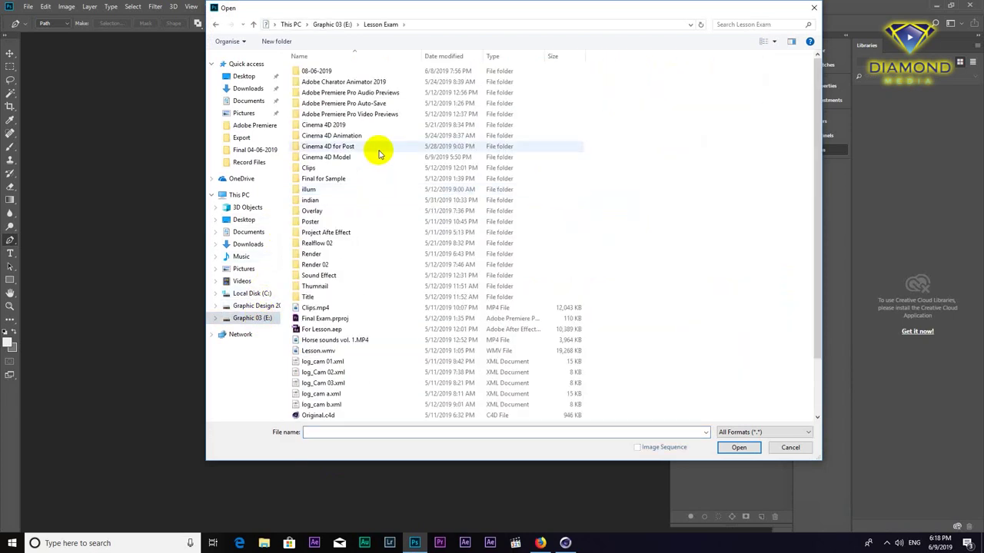
click(331, 160)
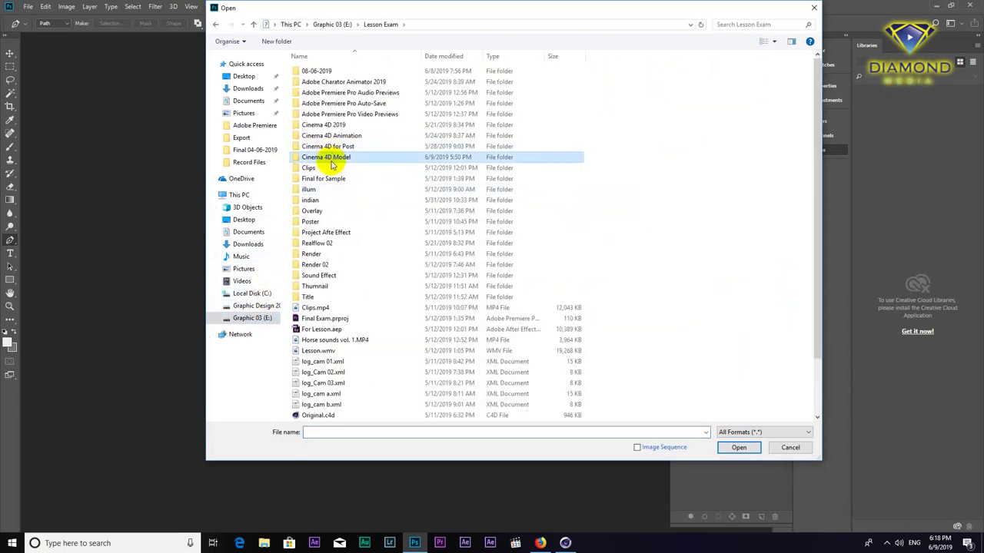
double_click(331, 160)
double_click(726, 85)
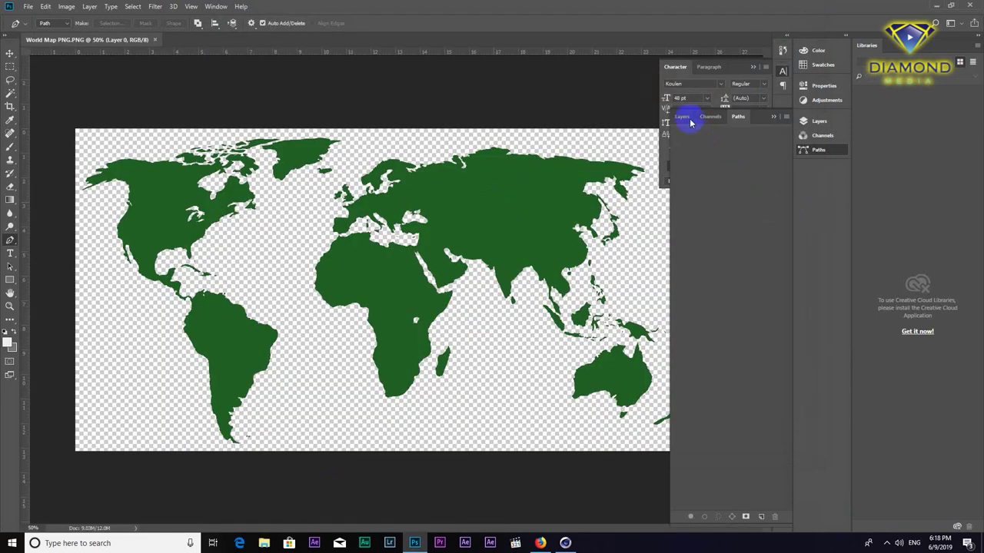
Select the continent shapes from Layer 0 and show the Paths panel
click(683, 116)
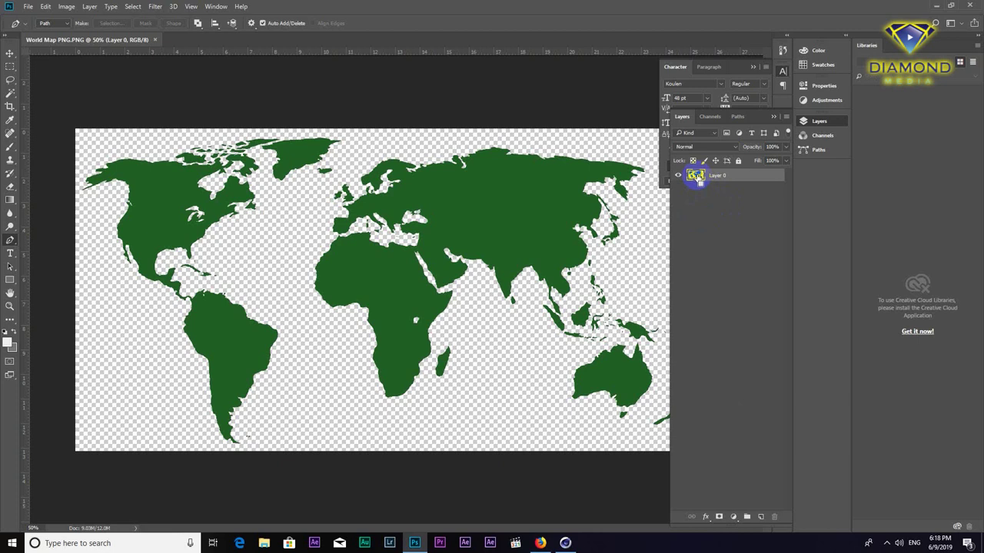
ctrl+click(696, 176)
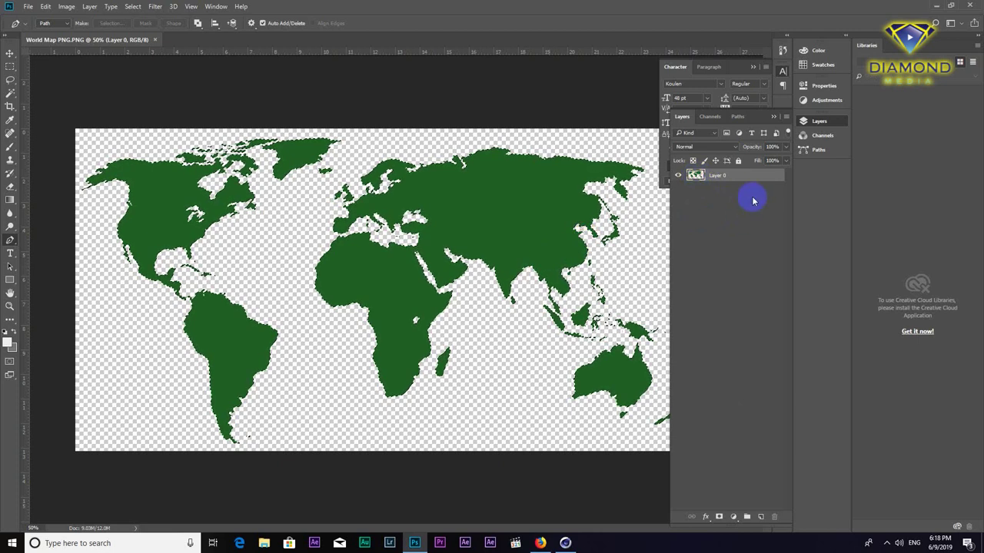
click(738, 119)
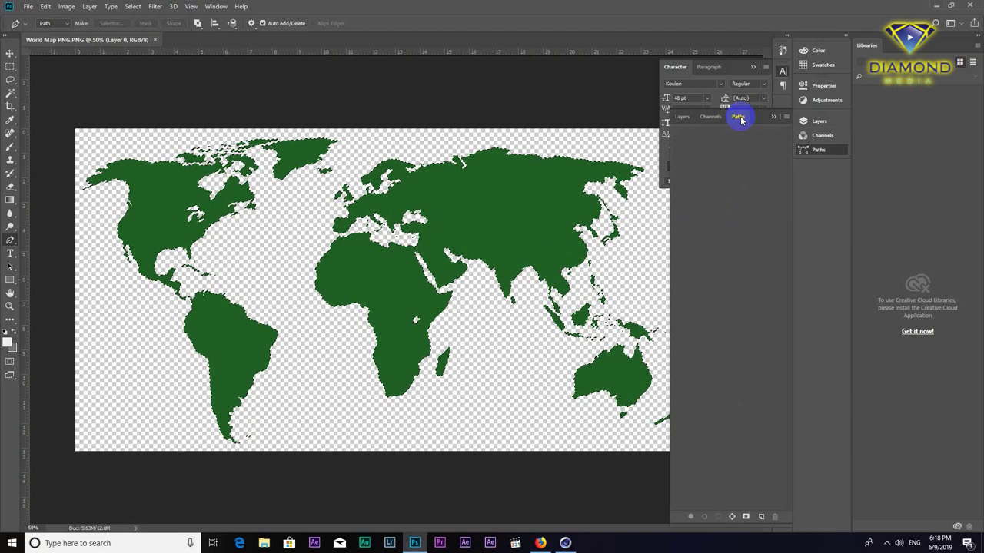
Make a work path from the continent selection and check it zoomed in
click(730, 519)
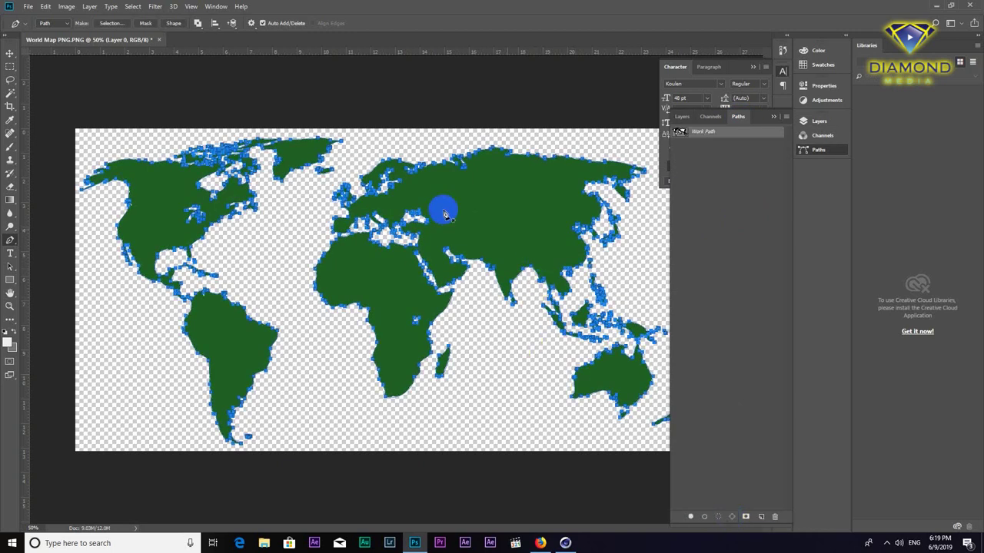
ctrl+drag(323, 209, 412, 223)
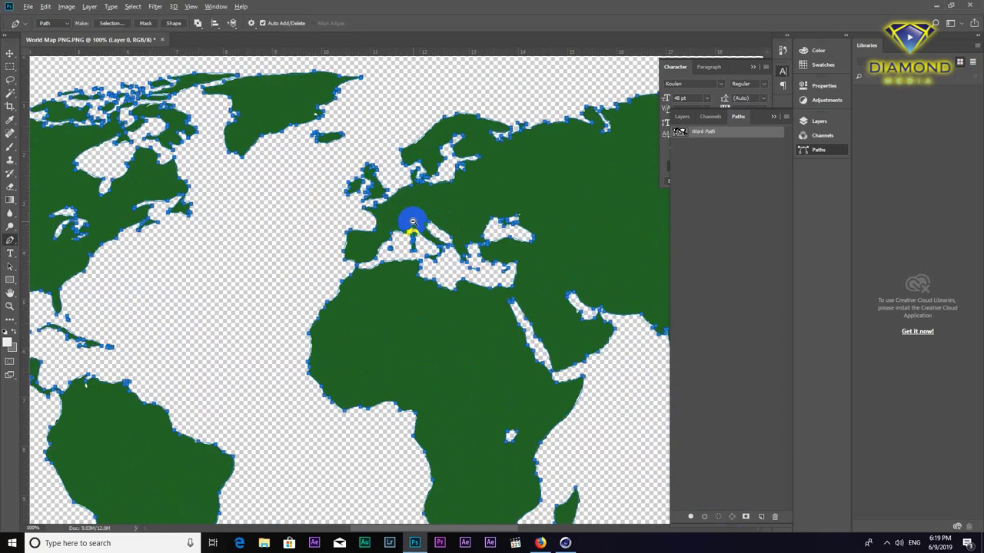
key(ctrl+minus)
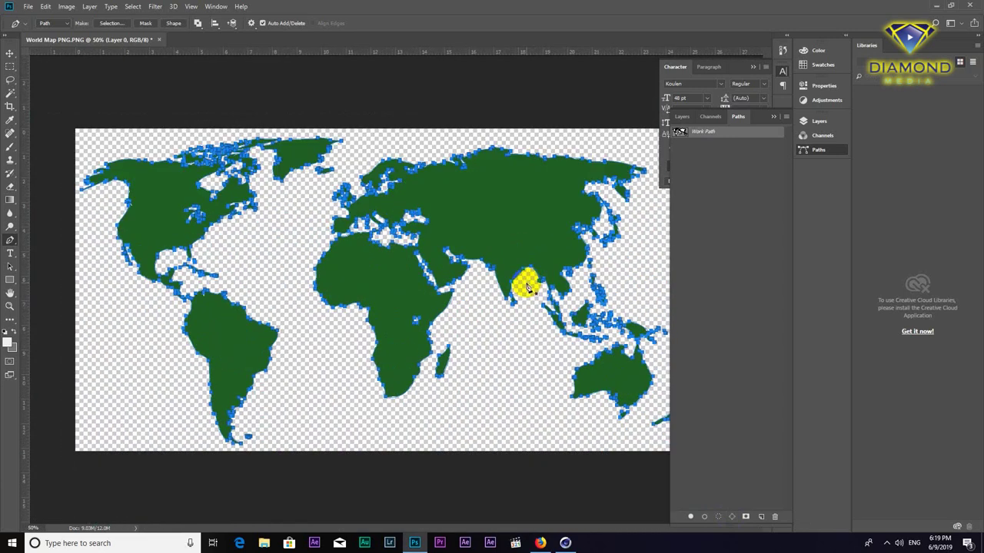
ctrl+alt+click(526, 283)
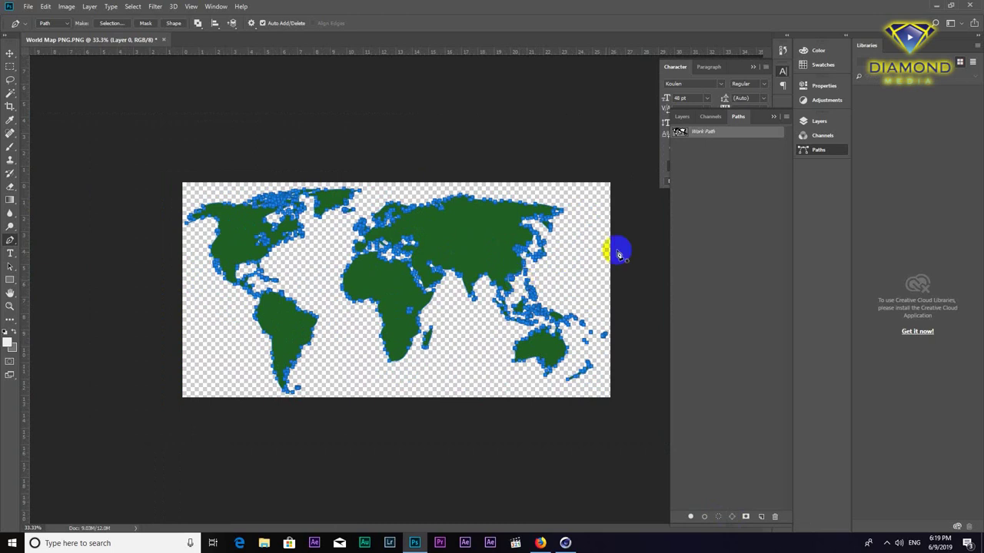
Export the work path to Illustrator as World Map 02
click(28, 7)
mouse_move(39, 144)
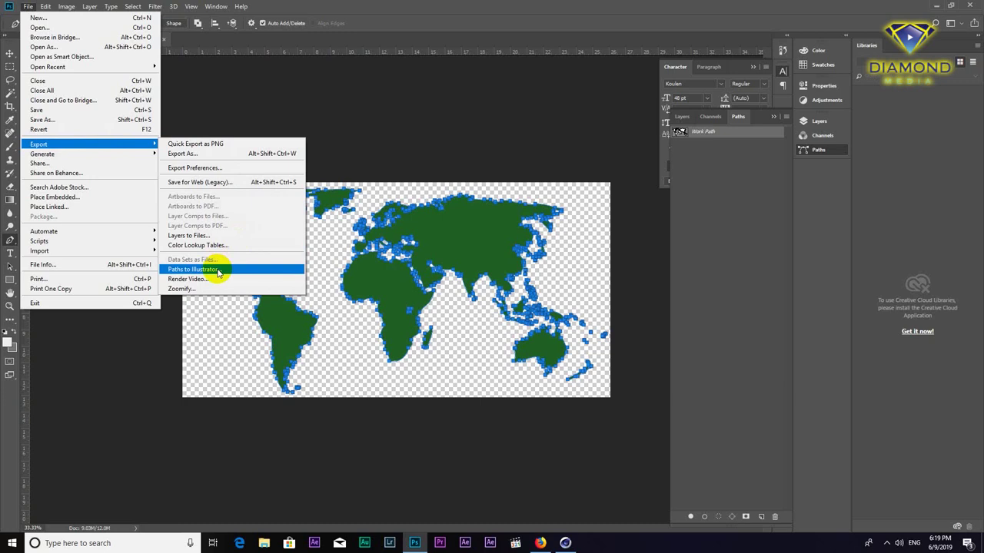
click(219, 270)
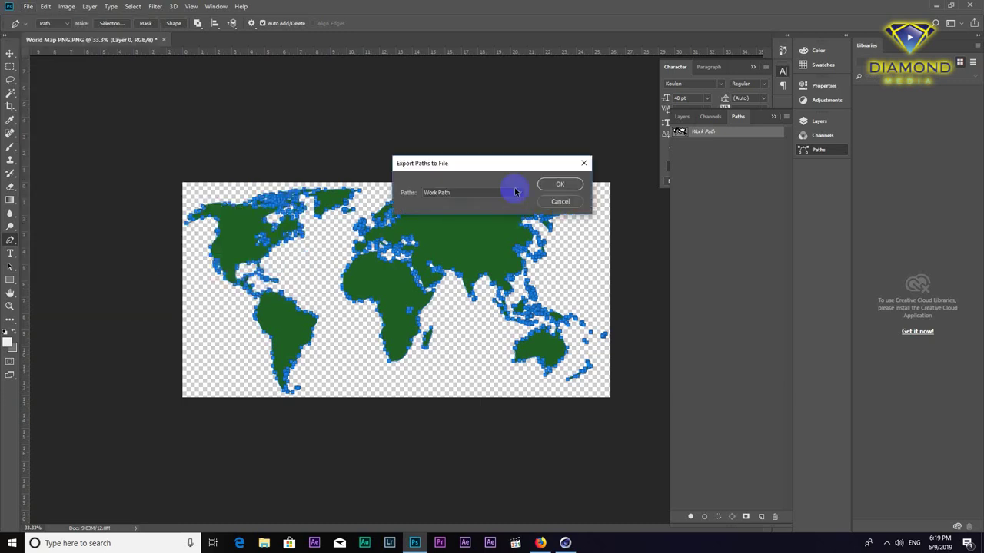
click(556, 184)
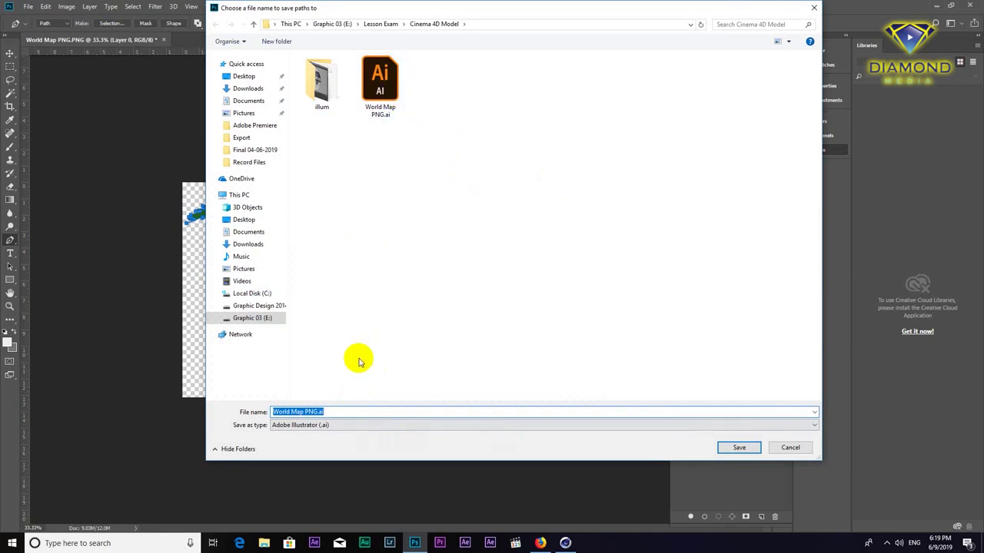
click(350, 413)
key(BackSpace)
key(BackSpace)
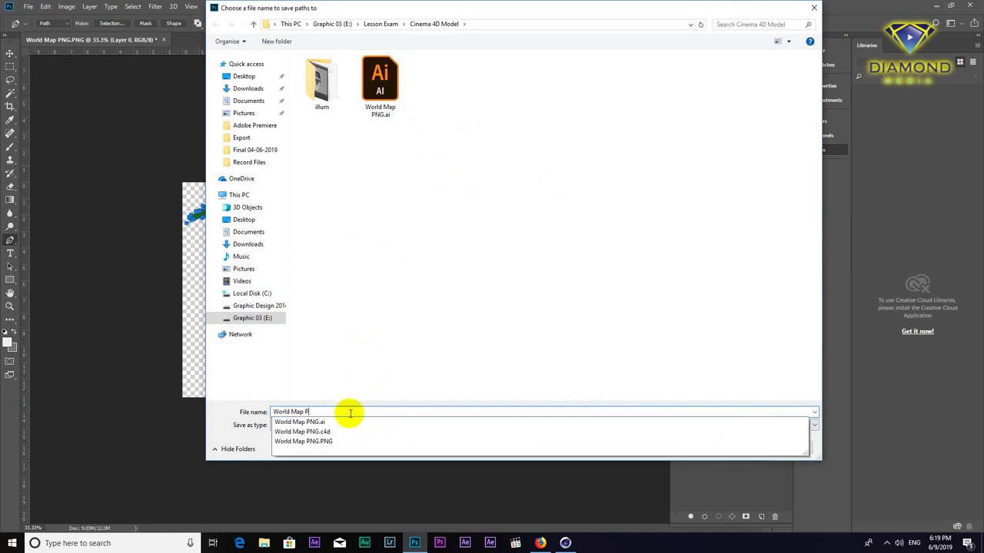
text(02)
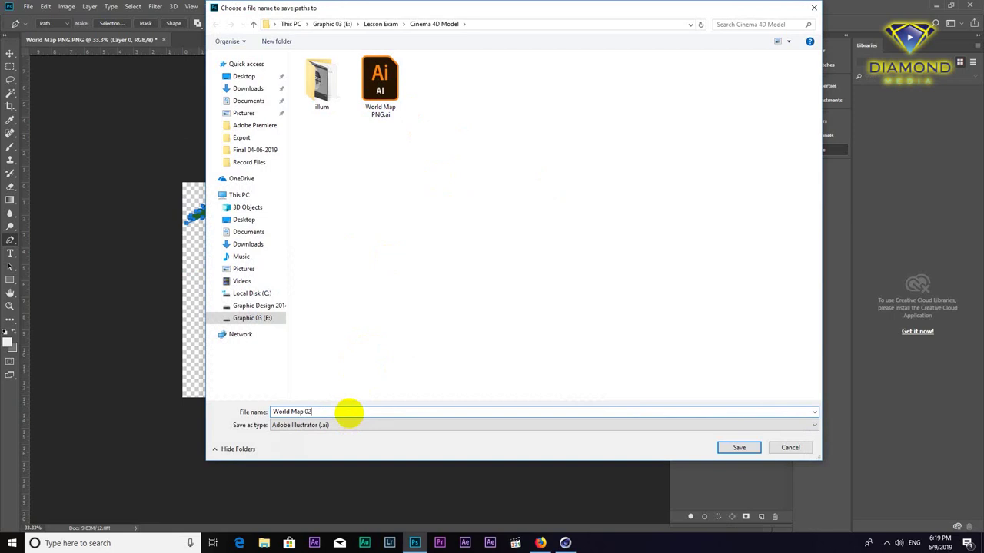
key(Return)
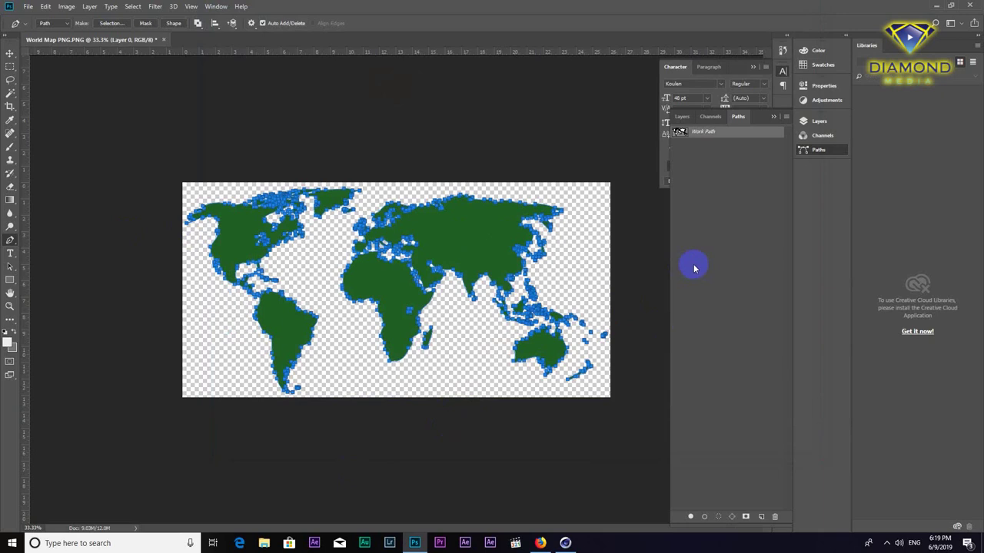
click(565, 542)
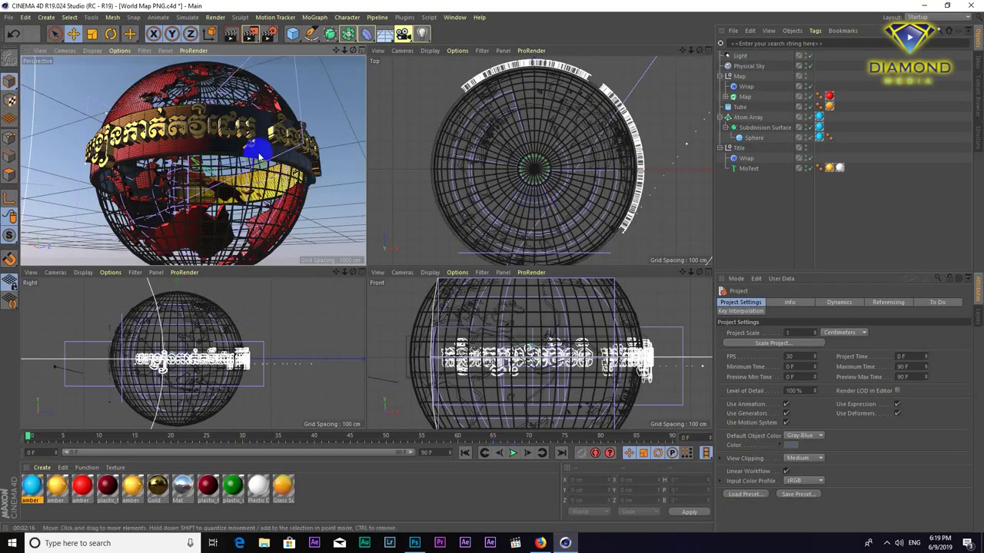
Create a new scene and apply the HDTV 1080 25 render preset (1920×1080, 25 fps)
click(8, 17)
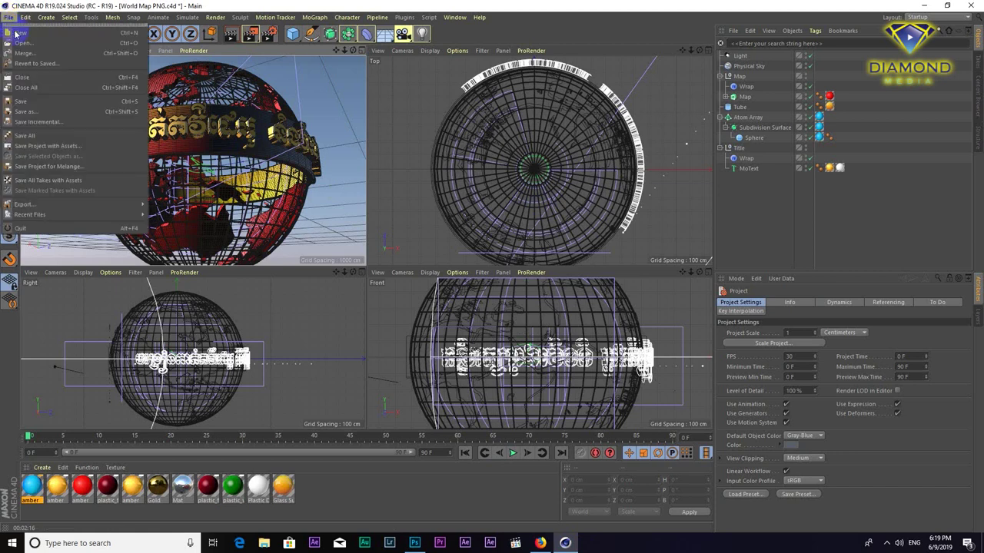
click(31, 29)
click(269, 44)
click(269, 44)
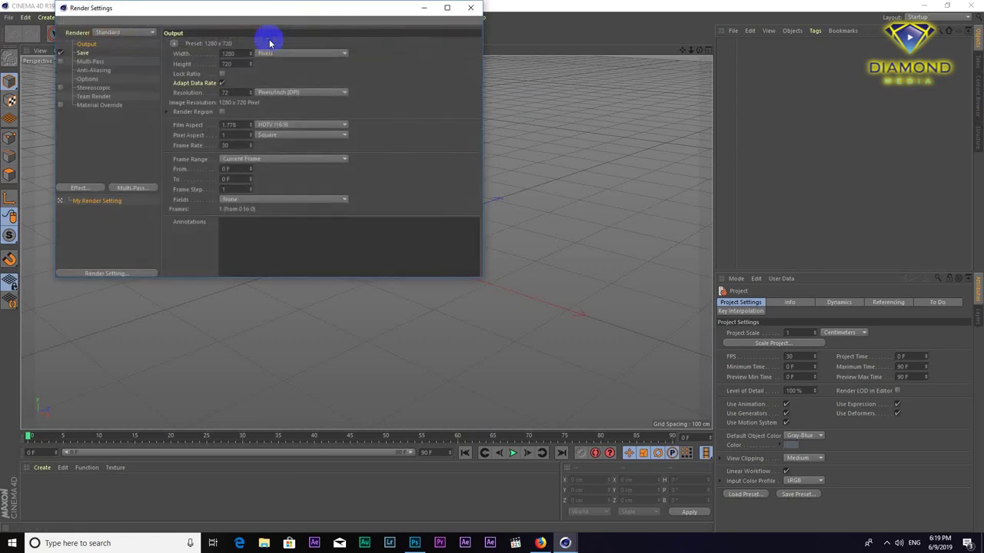
click(175, 44)
mouse_move(188, 75)
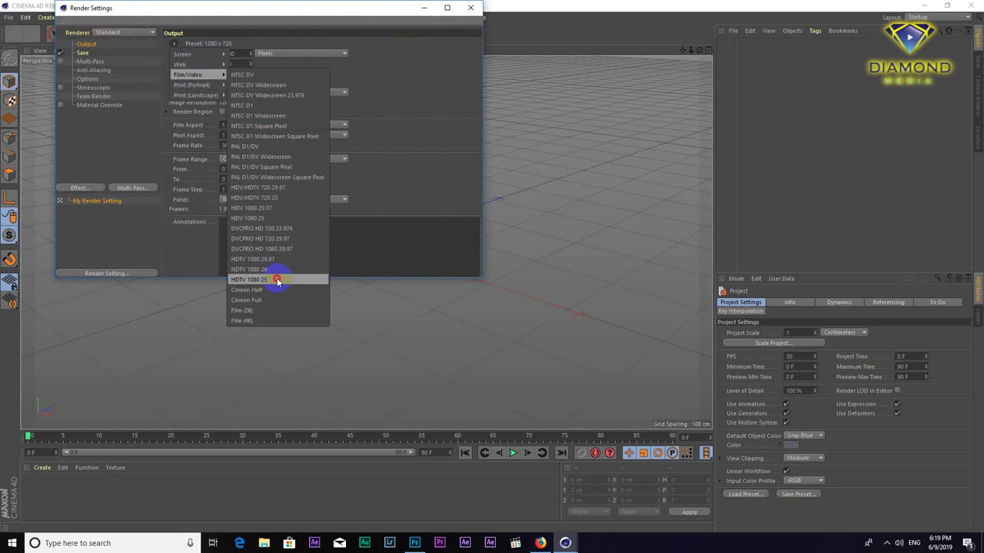
click(278, 281)
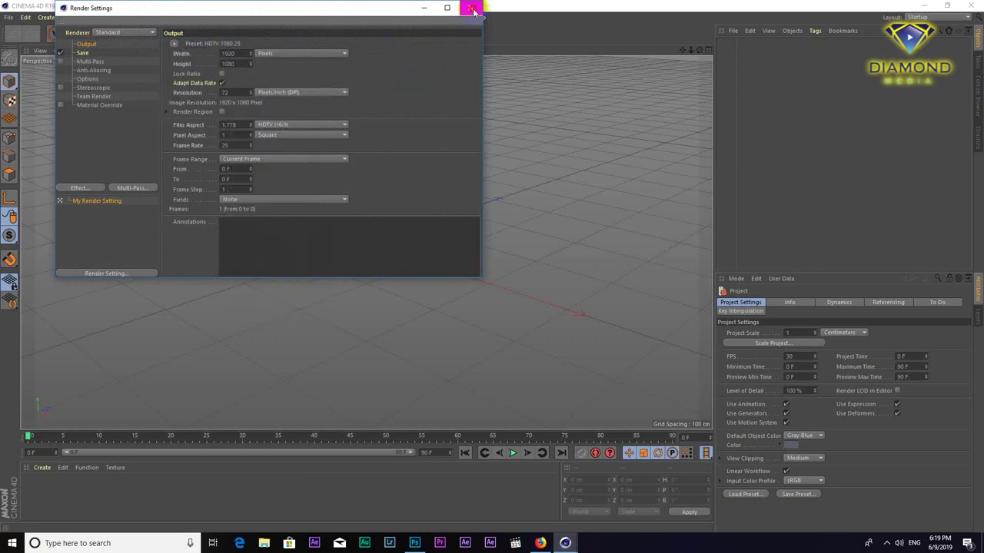
click(472, 8)
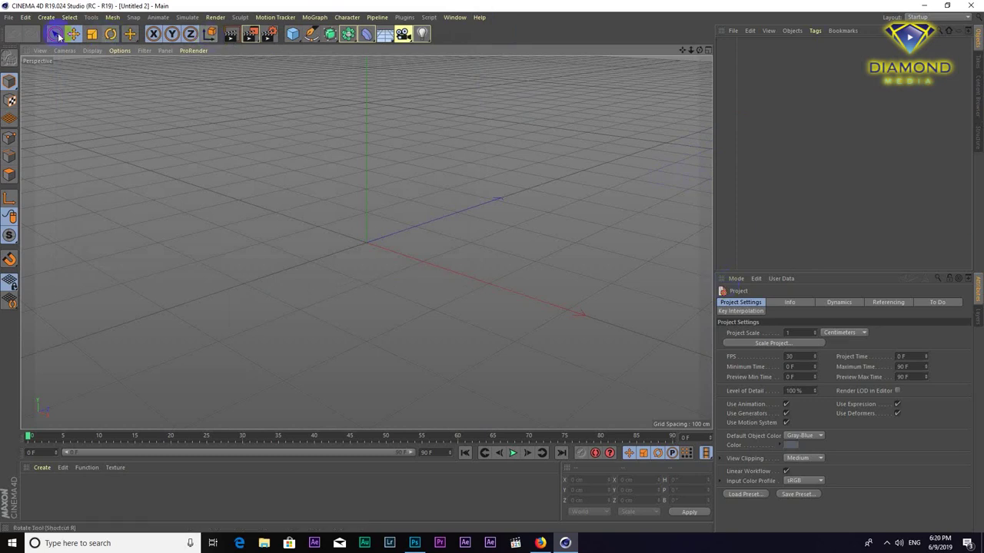
Import World Map 02.ai into Cinema 4D as continent outline splines
click(7, 18)
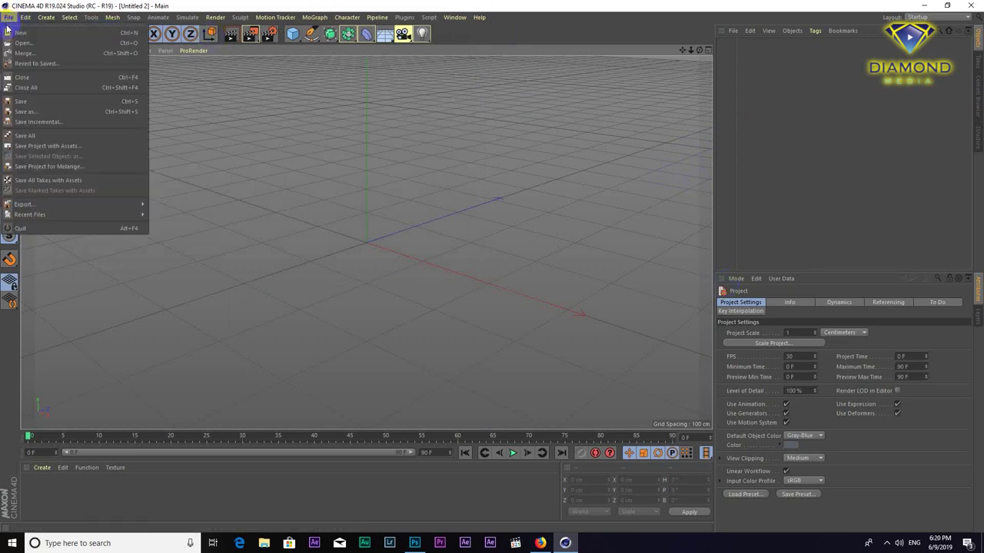
click(23, 43)
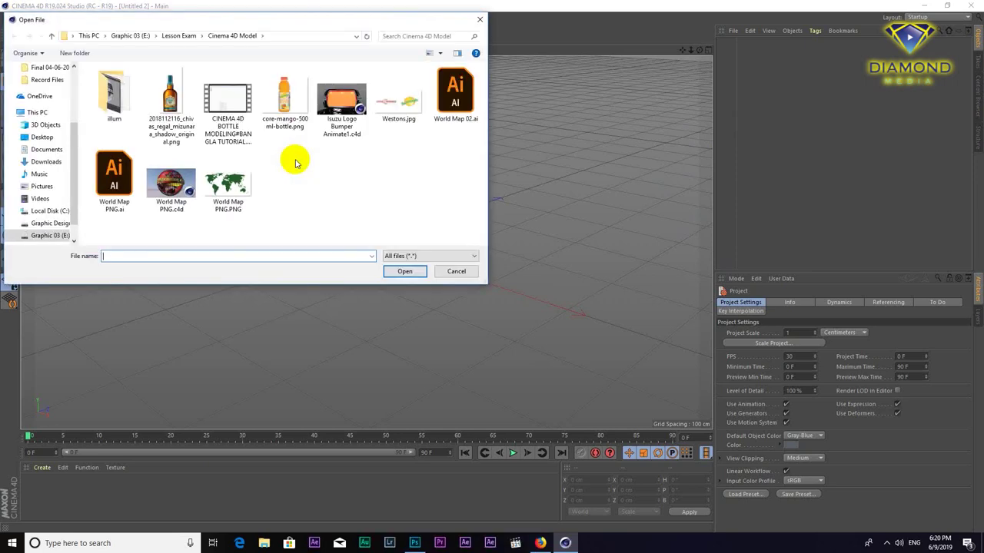
click(456, 94)
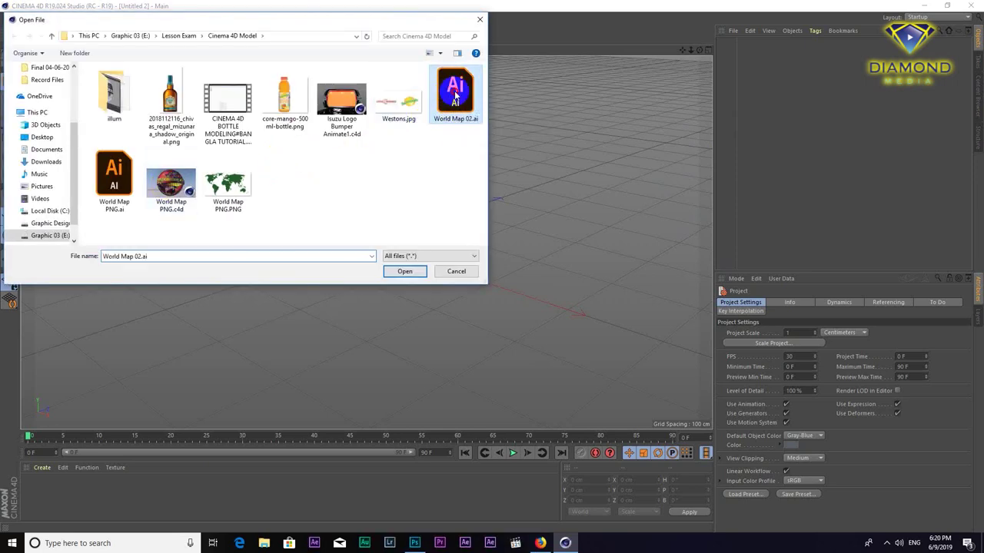
double_click(456, 93)
click(432, 238)
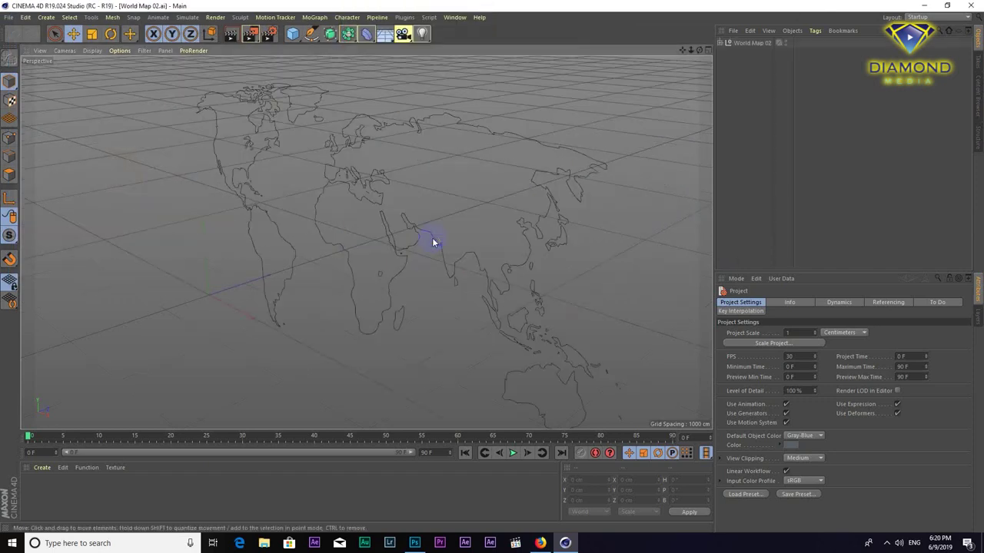
mouse_move(438, 290)
alt+mouse_down()
mouse_move(487, 285)
mouse_move(545, 242)
mouse_move(429, 265)
mouse_move(487, 306)
alt+mouse_up()
scroll(438, 289, up, 3)
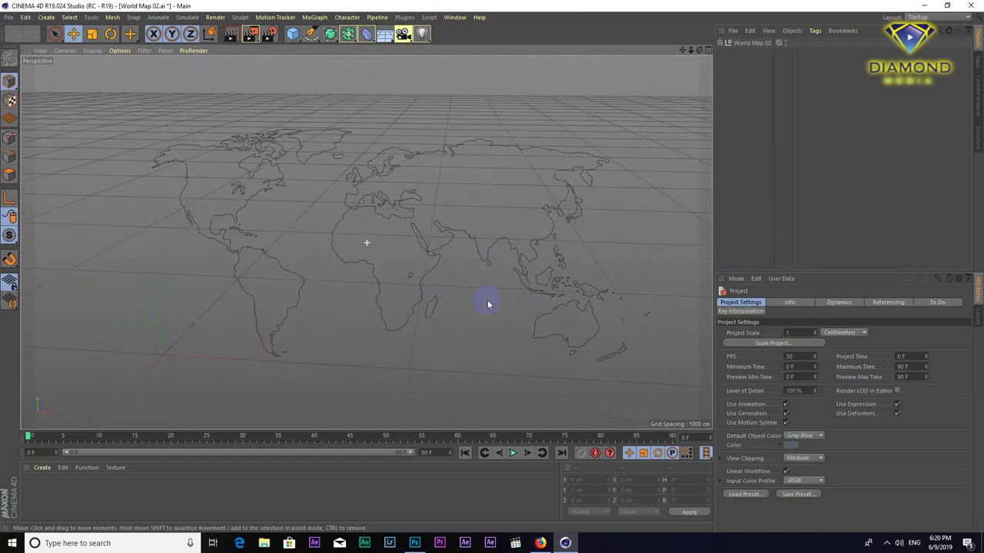
Add an Extrude generator and expand the map to list its paths
click(329, 33)
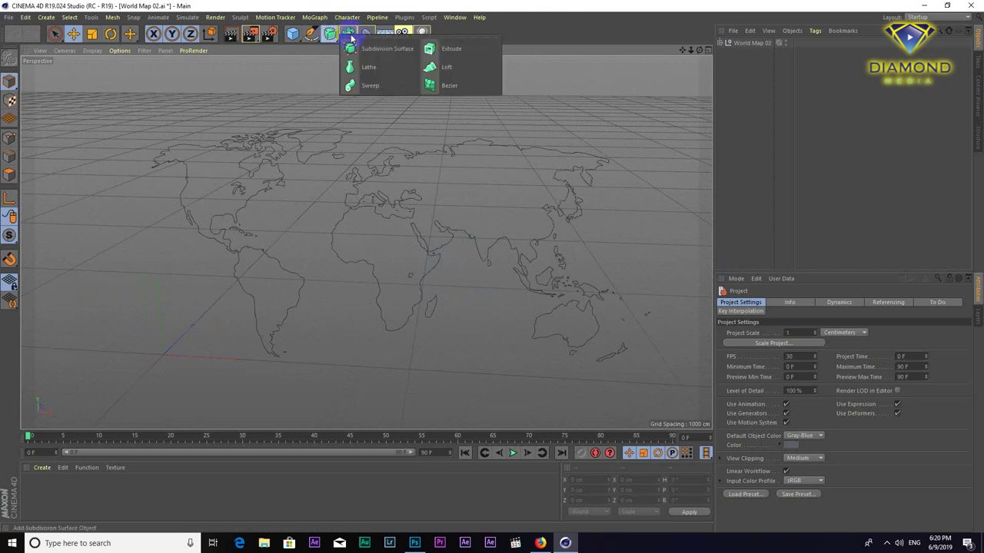
click(443, 47)
drag(745, 53, 741, 43)
click(728, 53)
click(746, 67)
Nest all the world map paths under the Extrude object
scroll(763, 154, down, 5)
scroll(758, 171, down, 10)
shift+click(761, 267)
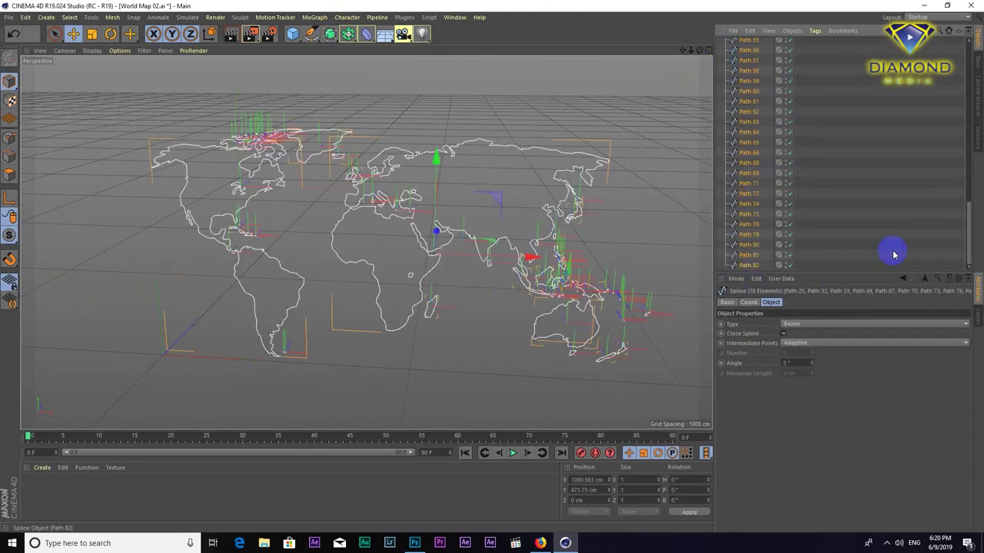
drag(966, 231, 969, 69)
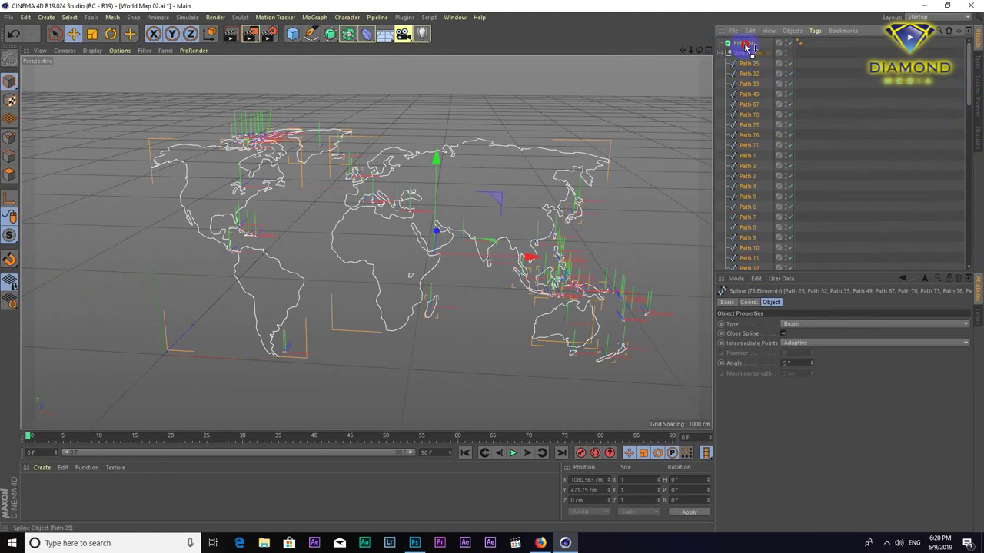
drag(747, 46, 745, 47)
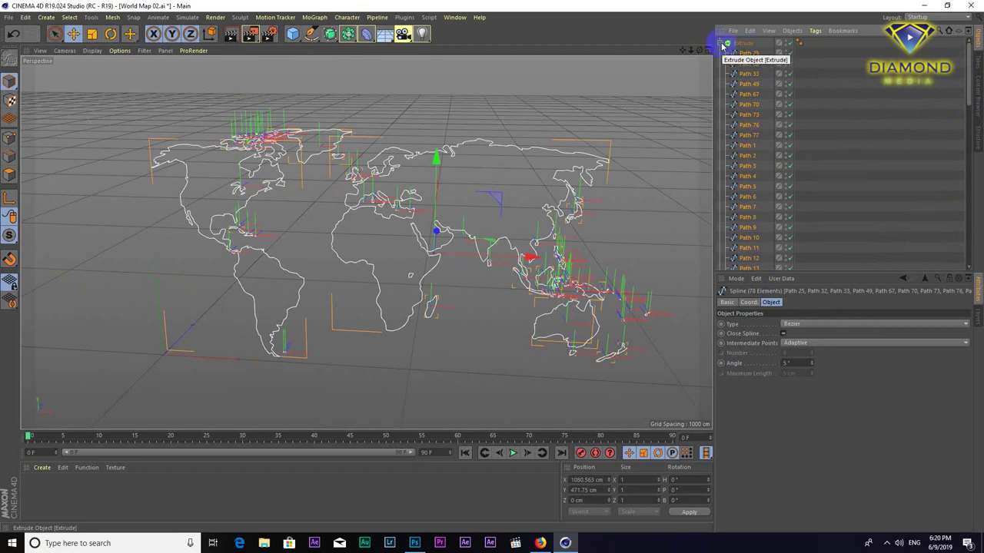
click(721, 44)
click(727, 52)
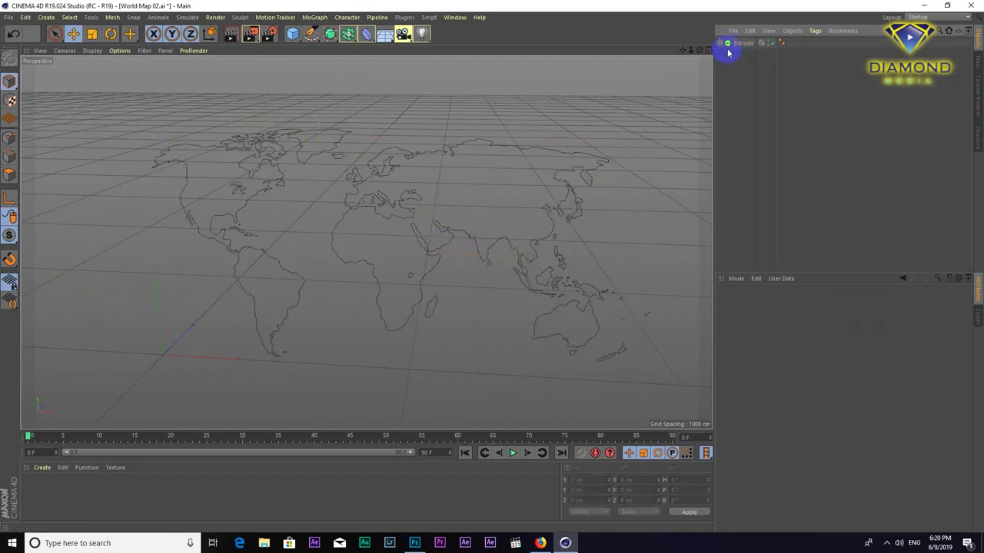
click(738, 44)
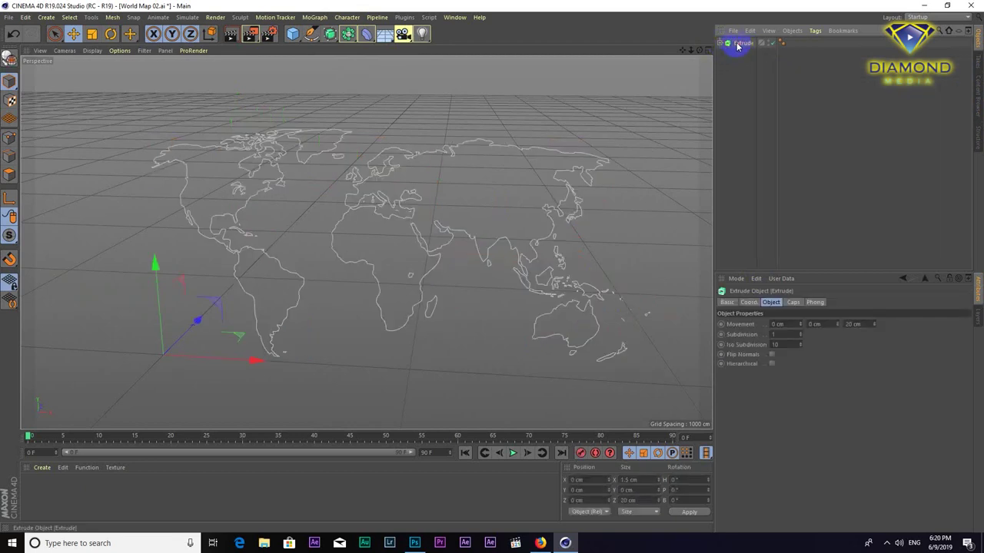
Enable Hierarchical on Extrude and set its Movement Z depth to 25 cm
click(770, 364)
mouse_move(643, 218)
alt+mouse_down()
mouse_move(538, 213)
mouse_move(549, 208)
mouse_move(488, 255)
mouse_move(492, 274)
mouse_move(483, 237)
mouse_move(468, 272)
mouse_move(441, 288)
mouse_move(454, 279)
mouse_move(469, 293)
alt+mouse_up()
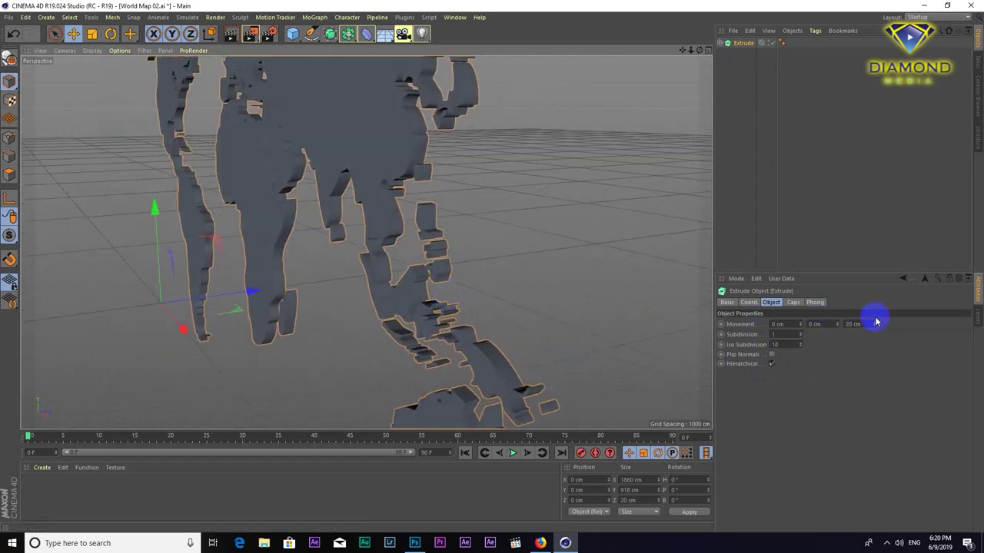
drag(875, 325, 874, 323)
scroll(494, 279, down, 5)
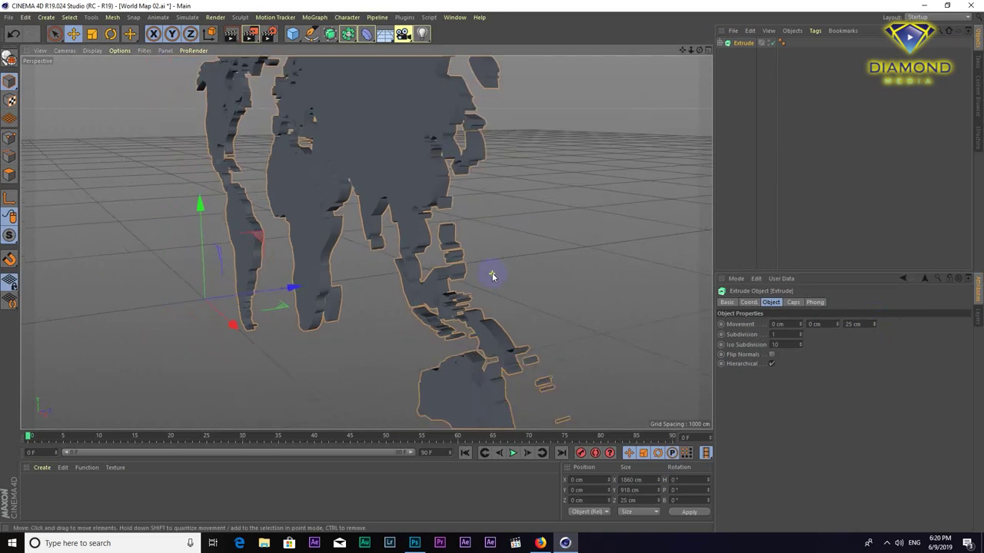
scroll(421, 314, down, 3)
mouse_move(421, 314)
alt+mouse_down()
mouse_move(445, 292)
mouse_move(392, 279)
mouse_move(529, 271)
mouse_move(503, 271)
mouse_move(479, 246)
alt+mouse_up()
scroll(479, 248, down, 2)
scroll(482, 249, down, 1)
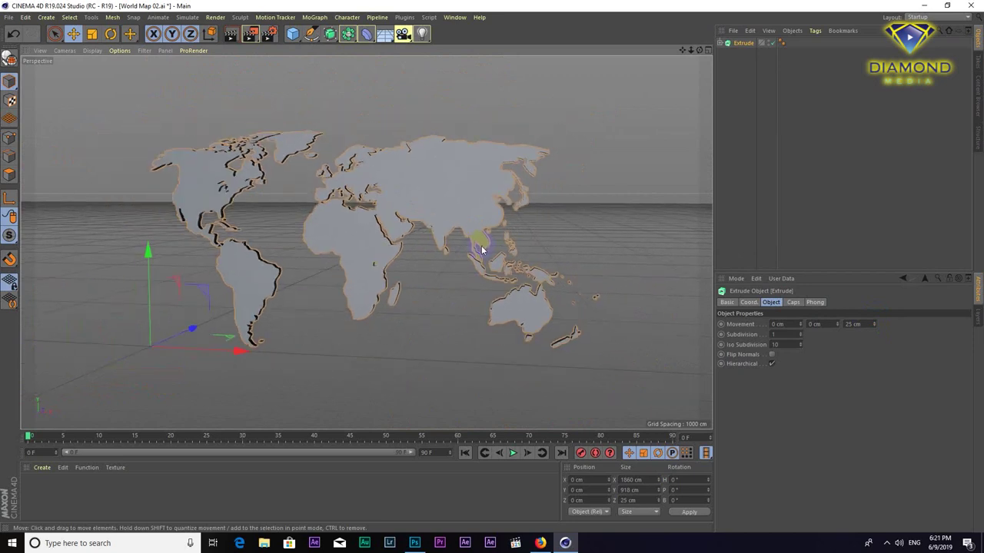
click(754, 130)
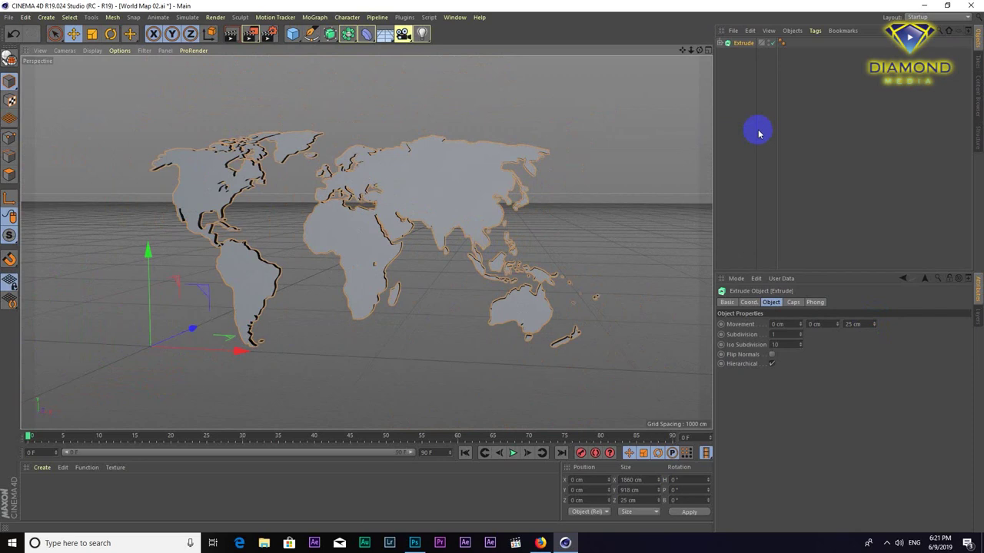
click(742, 43)
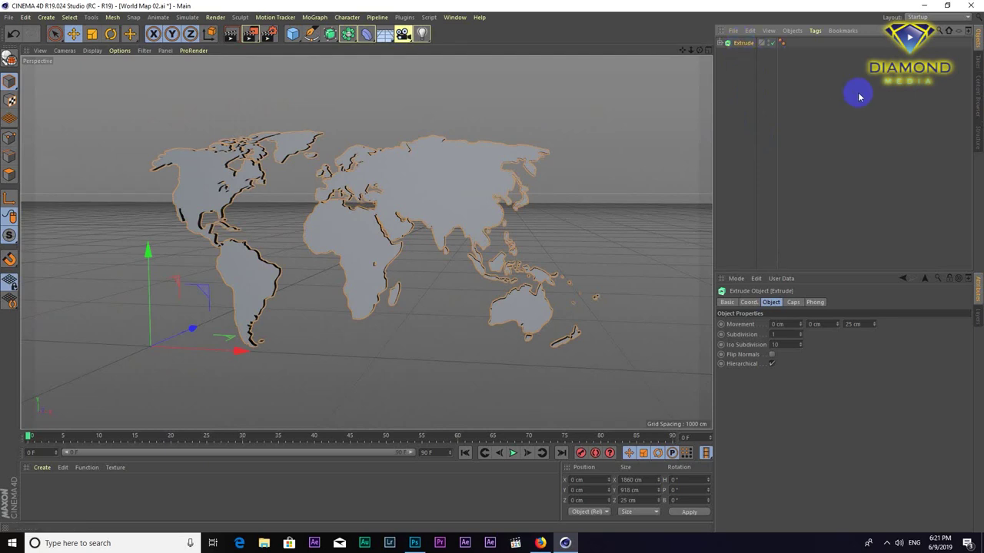
Add a Sphere and move the extruded world map to the left
click(292, 33)
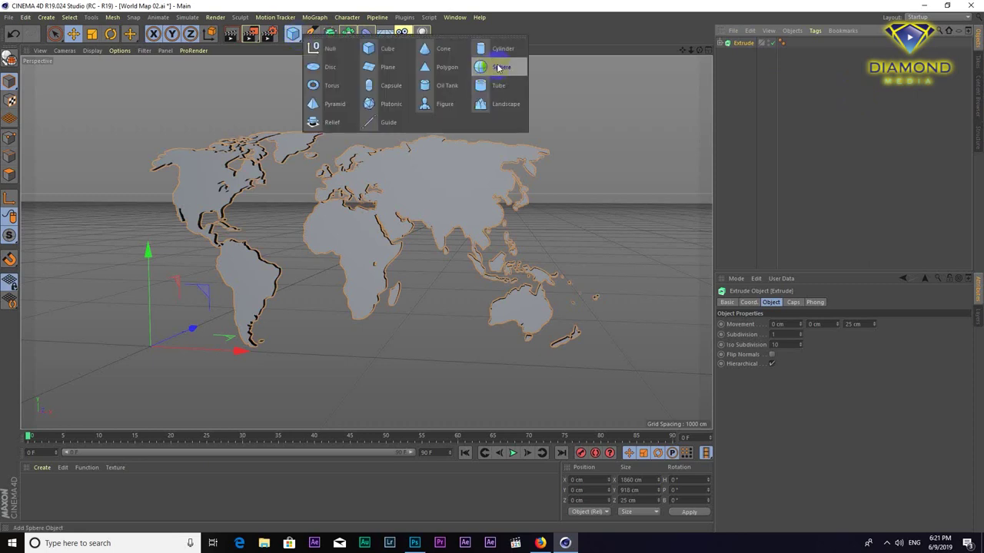
click(498, 68)
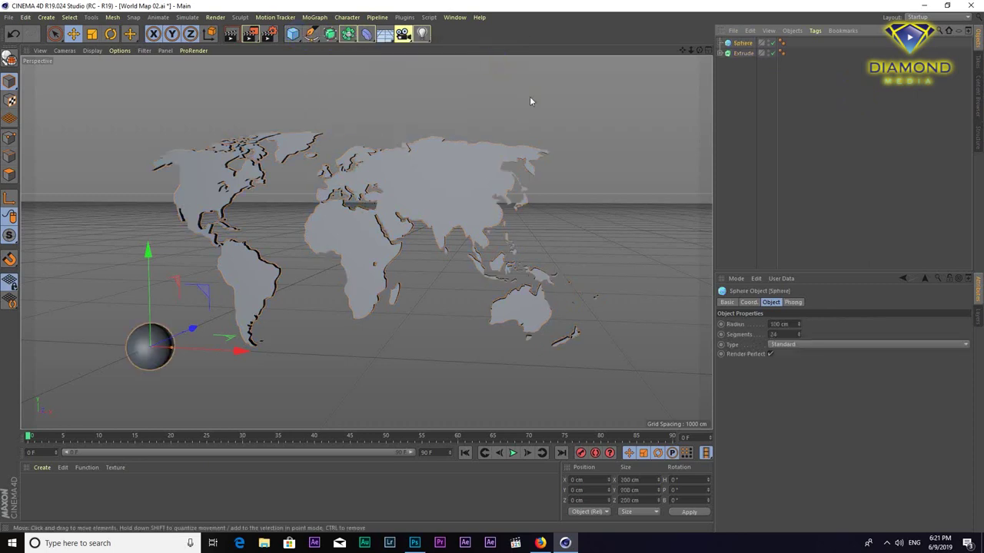
alt+drag(279, 334, 394, 307)
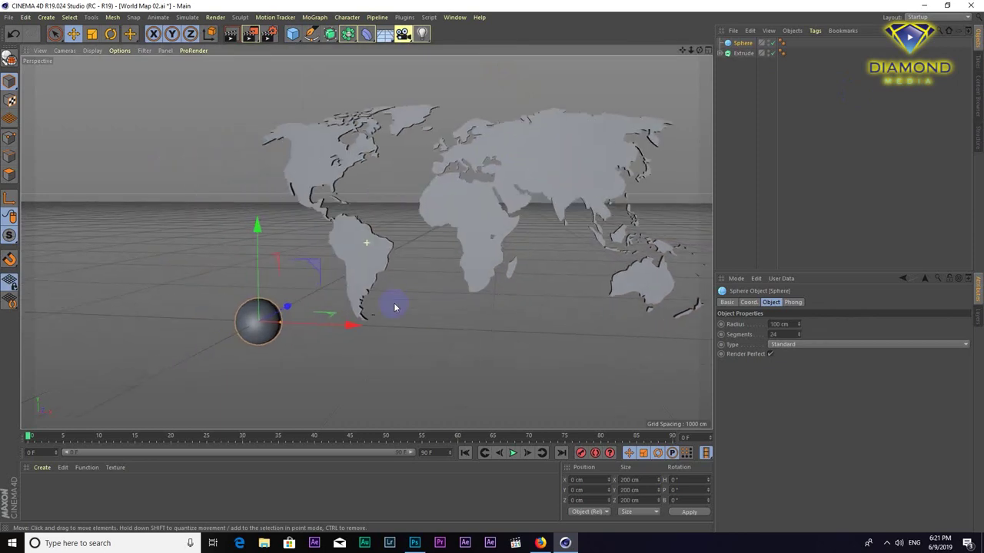
click(743, 53)
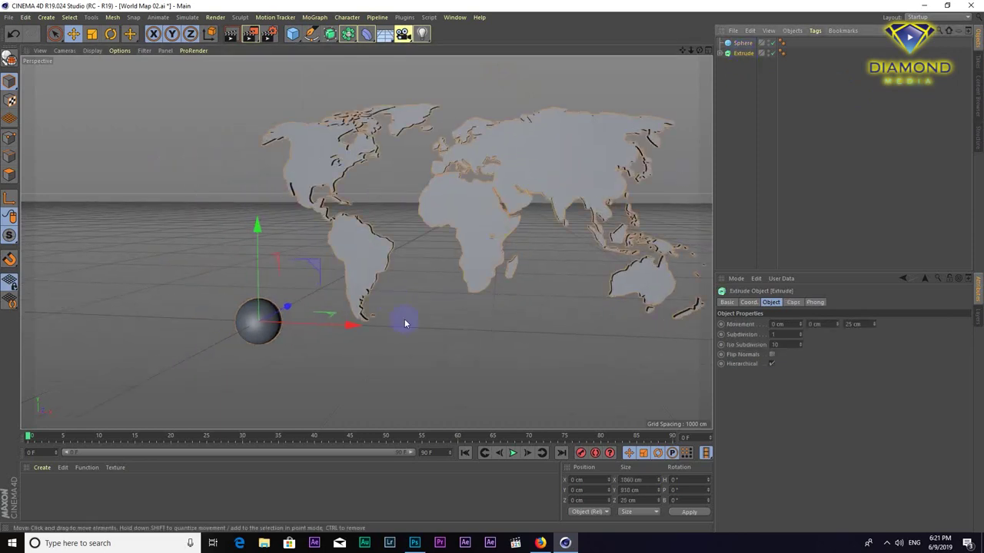
drag(347, 330, 175, 319)
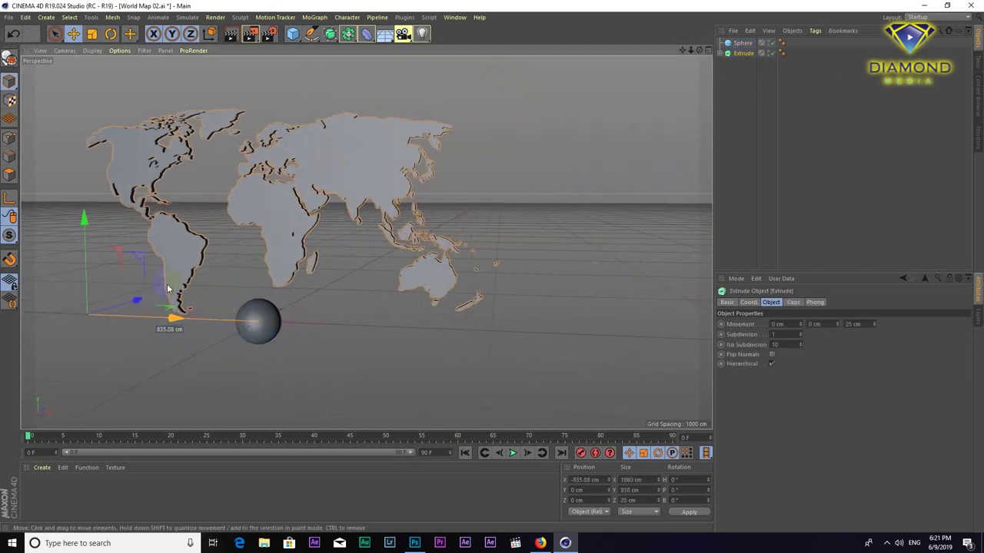
Enlarge the sphere's radius to about 568 cm and show the four-view layout
click(742, 44)
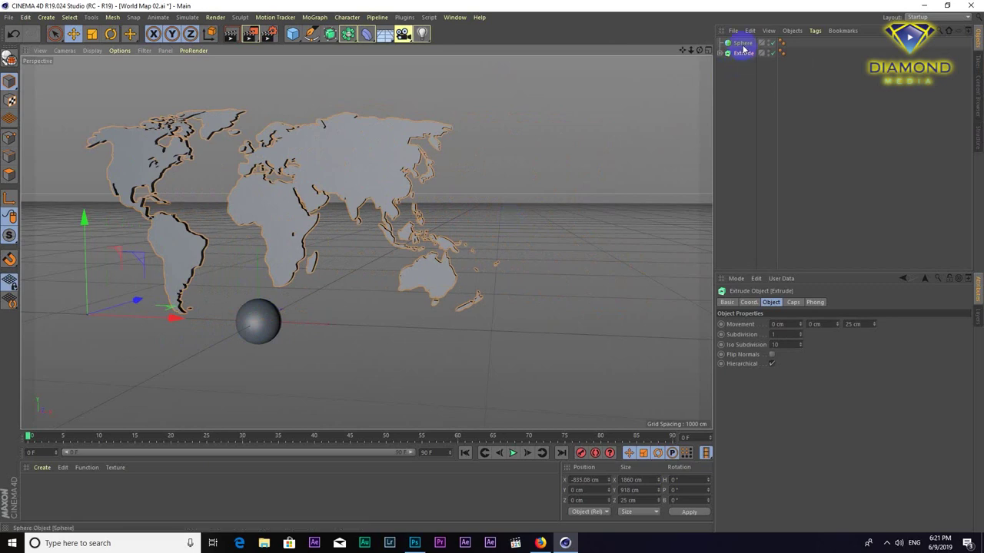
click(742, 44)
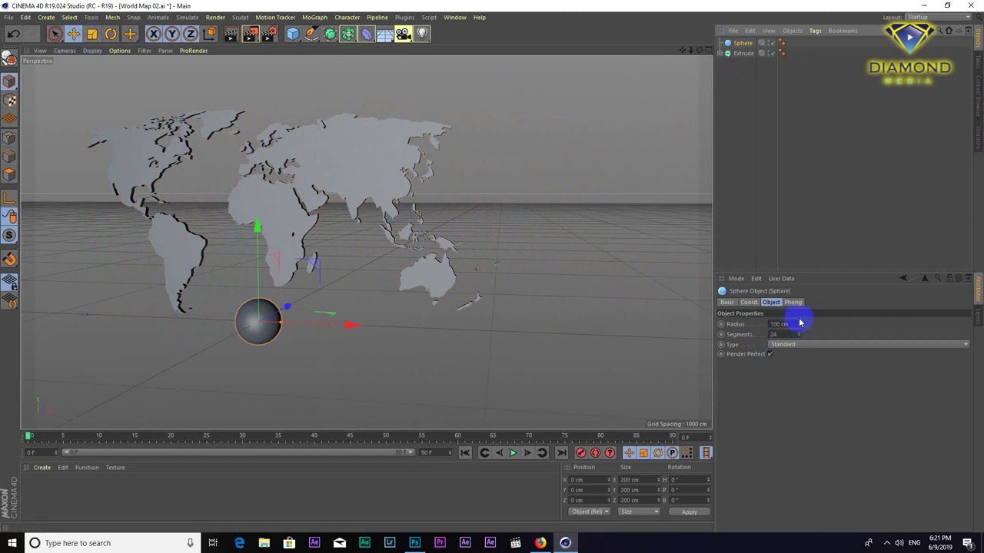
drag(802, 328, 828, 305)
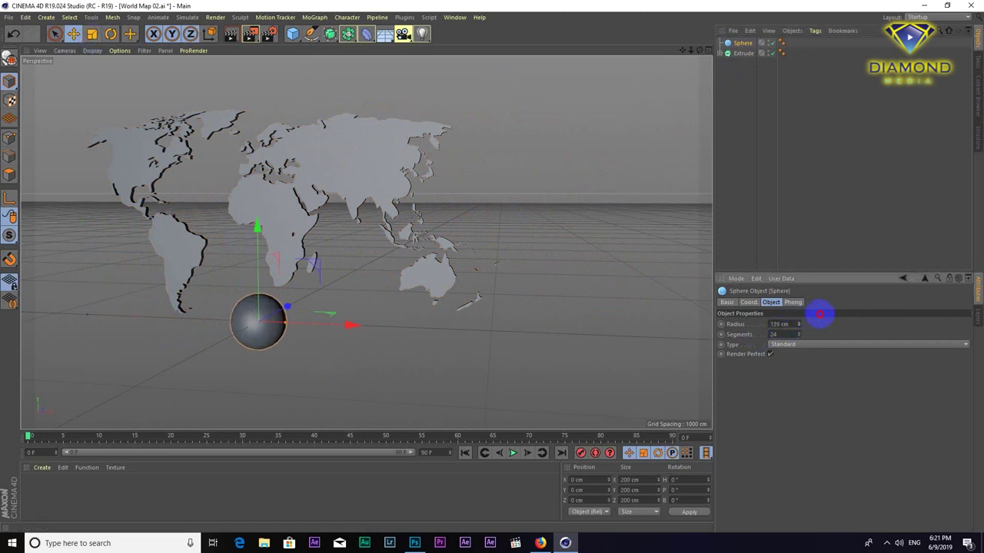
drag(799, 326, 799, 325)
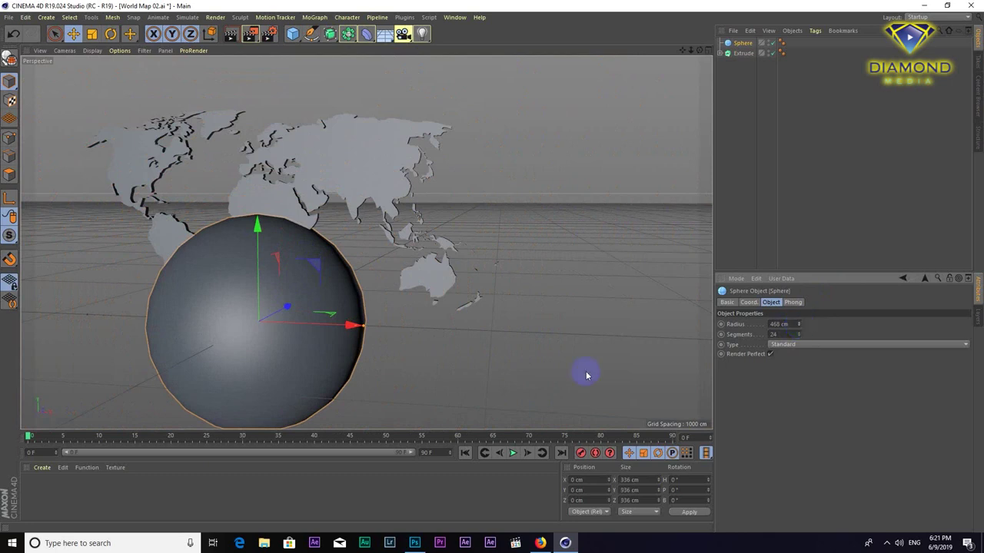
click(370, 326)
drag(370, 327, 386, 325)
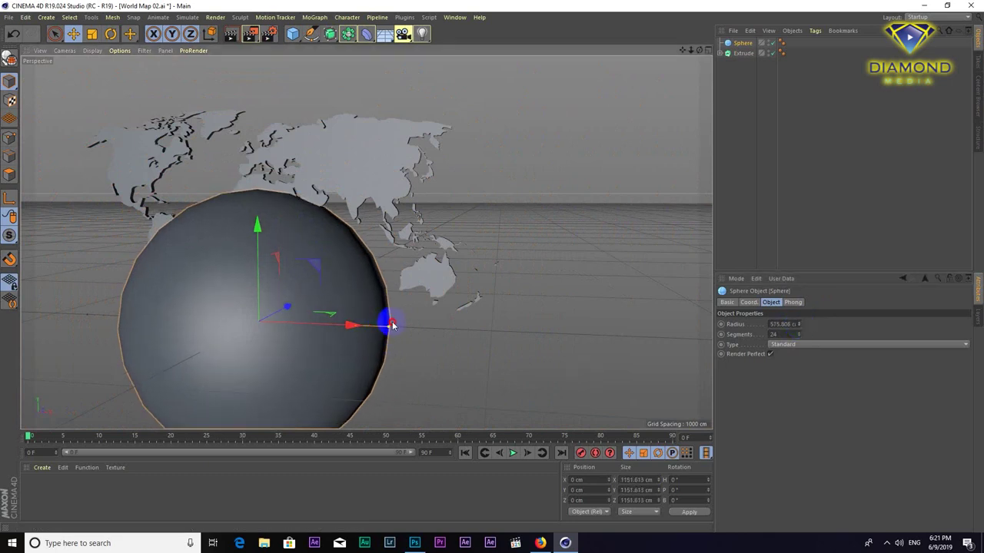
middle_click(515, 251)
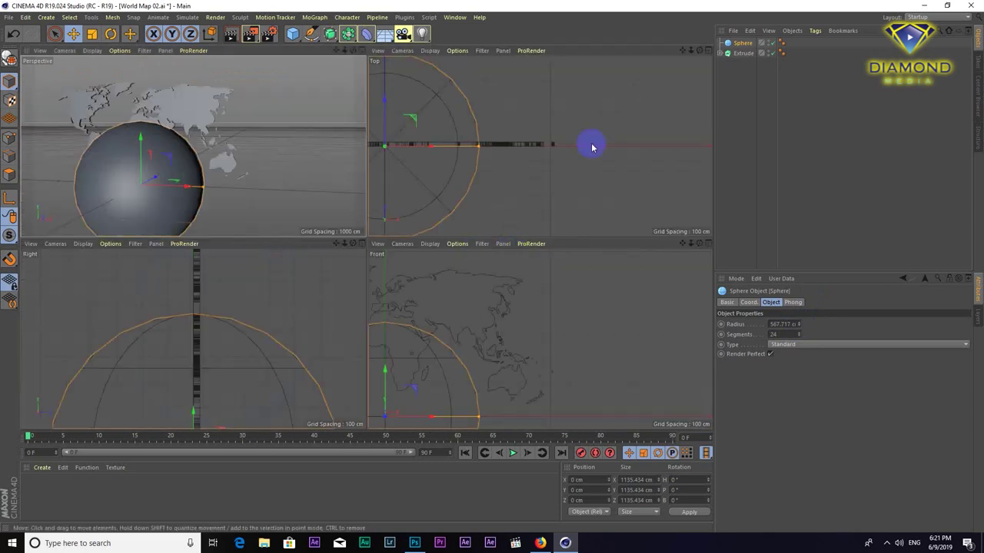
Rename the Extrude object to 'World Map' and centre the sphere in the views
middle_drag(468, 171, 592, 143)
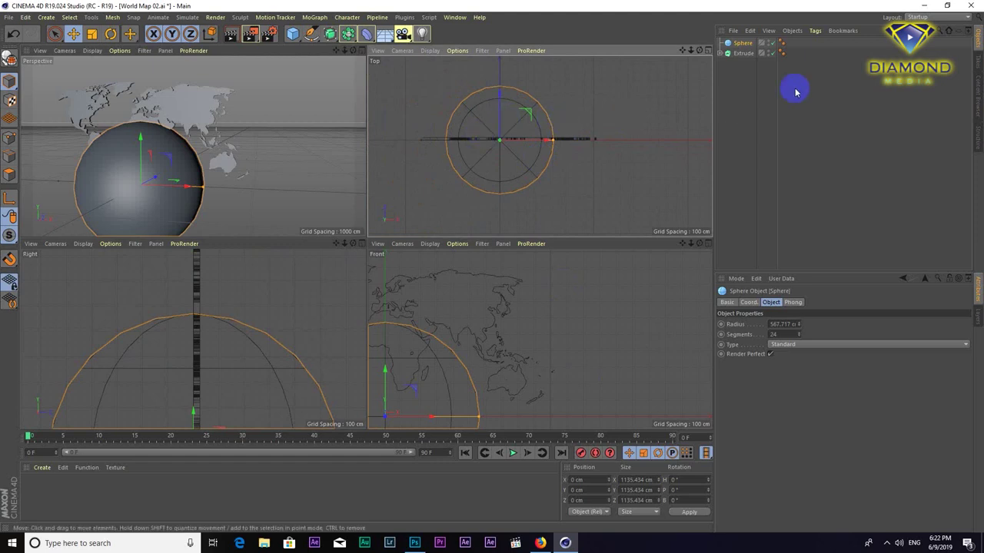
click(740, 55)
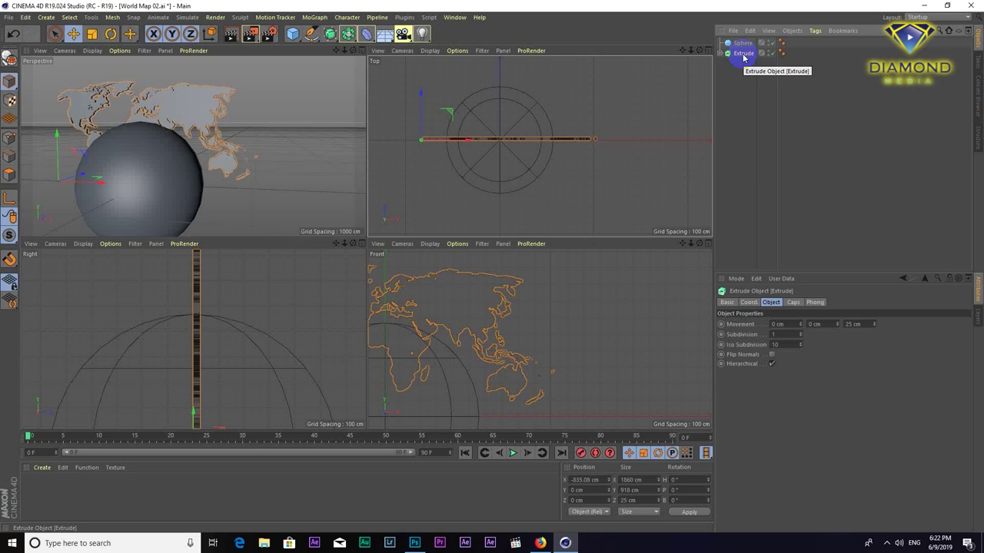
double_click(744, 54)
text(World Map)
key(Return)
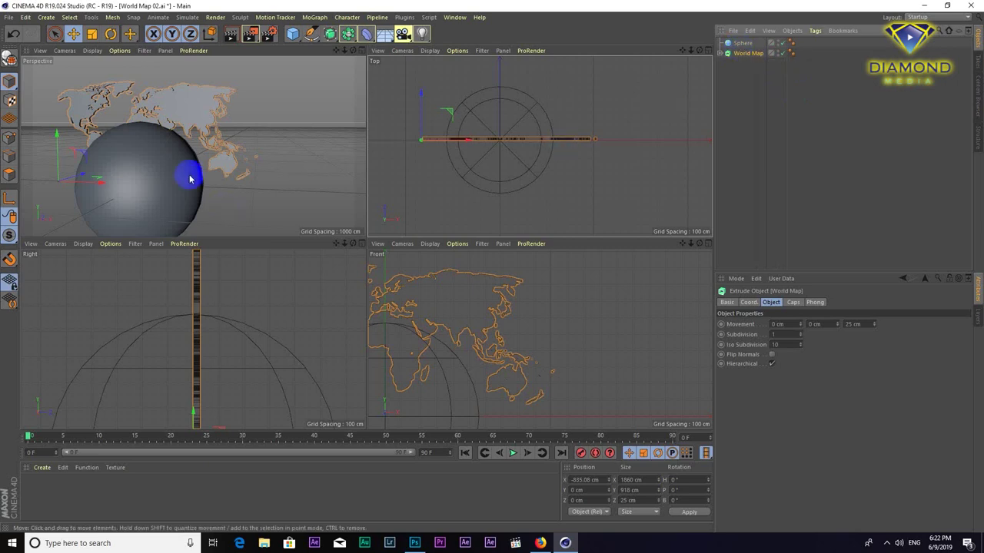
alt+middle_drag(186, 182, 269, 164)
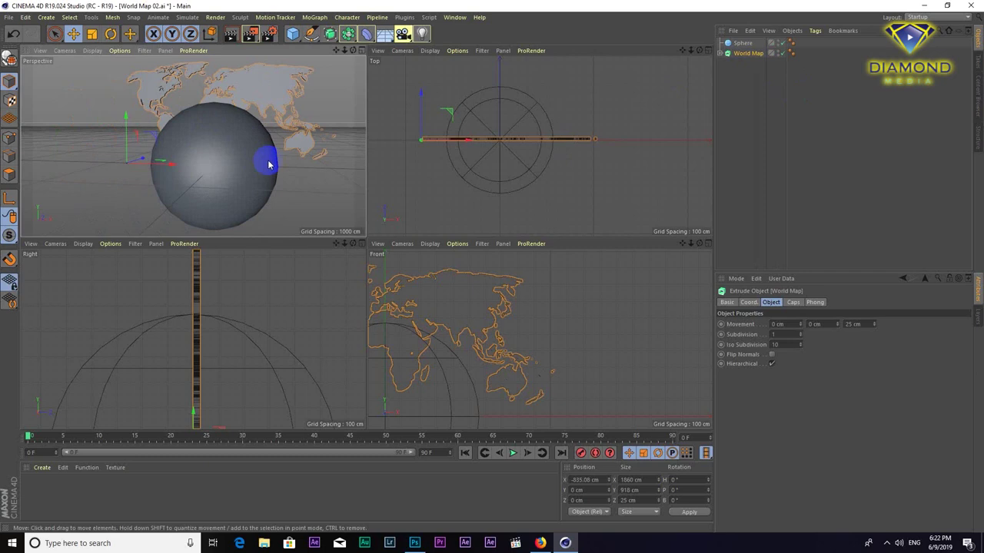
mouse_move(269, 163)
mouse_down()
mouse_move(204, 192)
mouse_move(229, 166)
mouse_up()
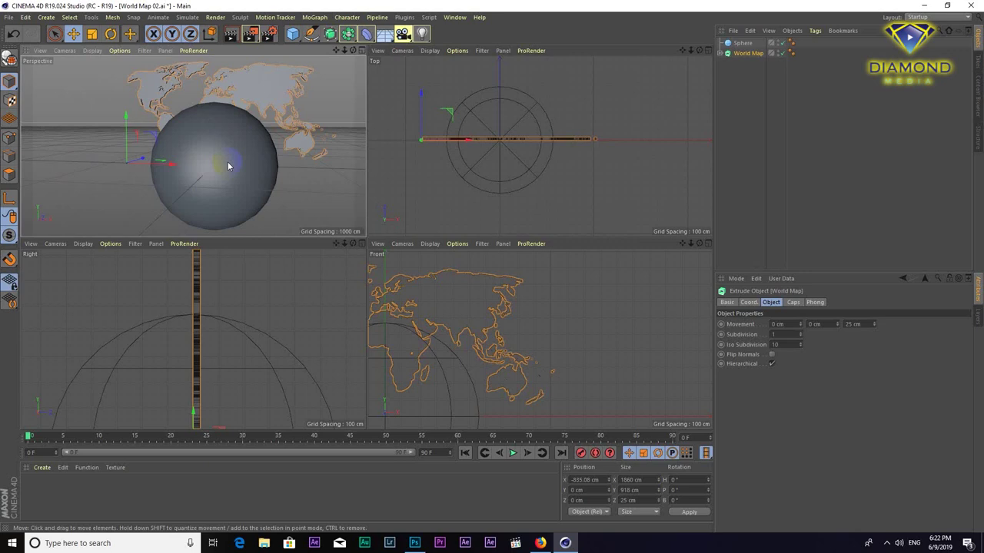
click(454, 17)
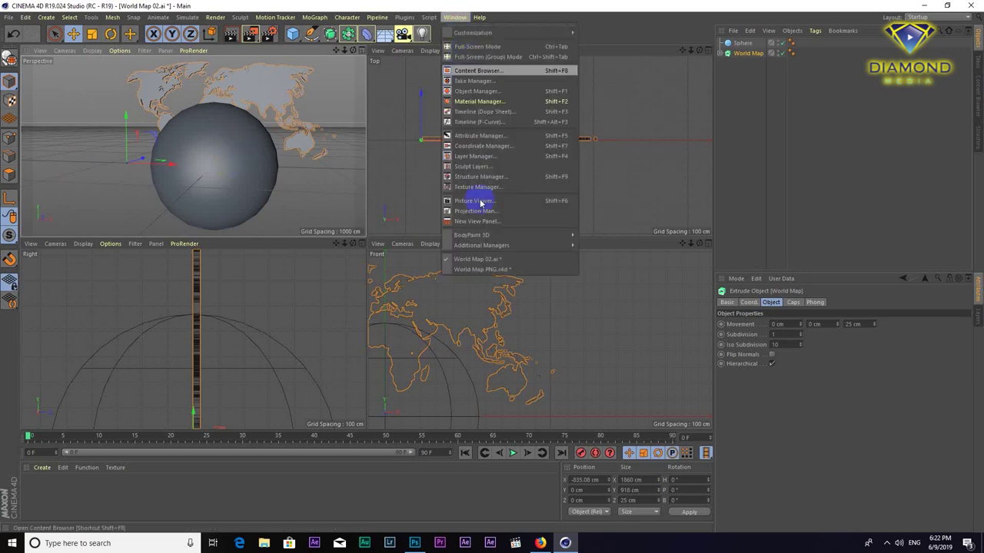
click(470, 269)
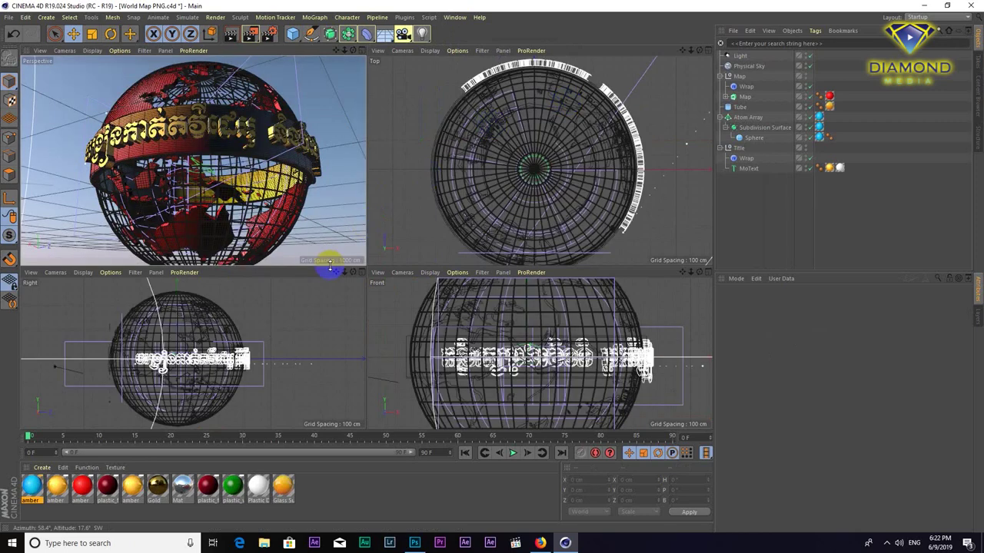
drag(330, 278, 330, 327)
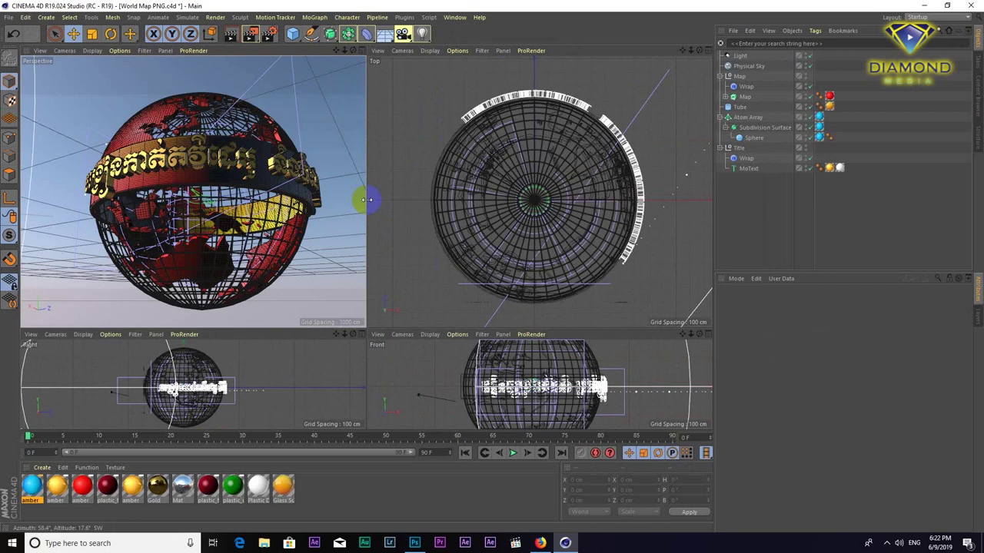
drag(369, 200, 417, 201)
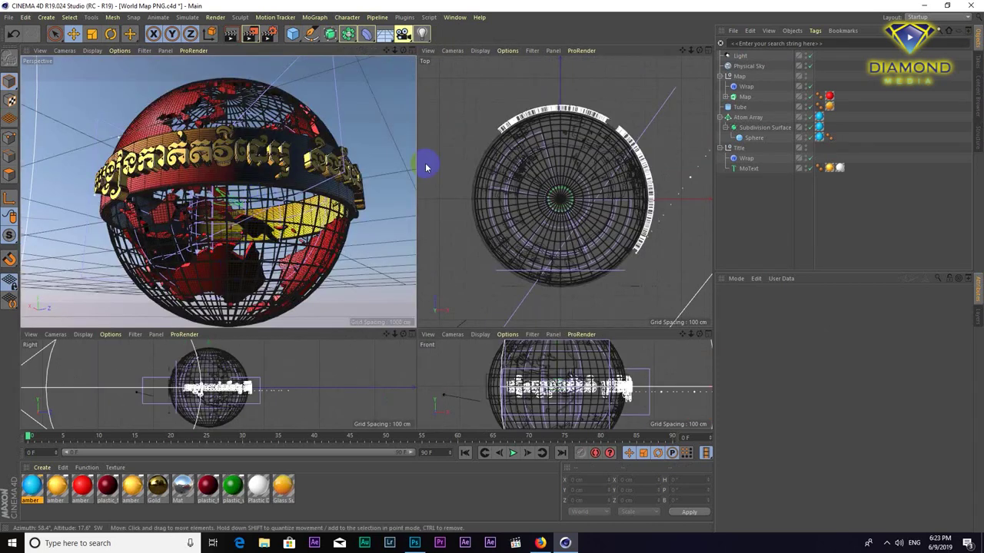
click(454, 17)
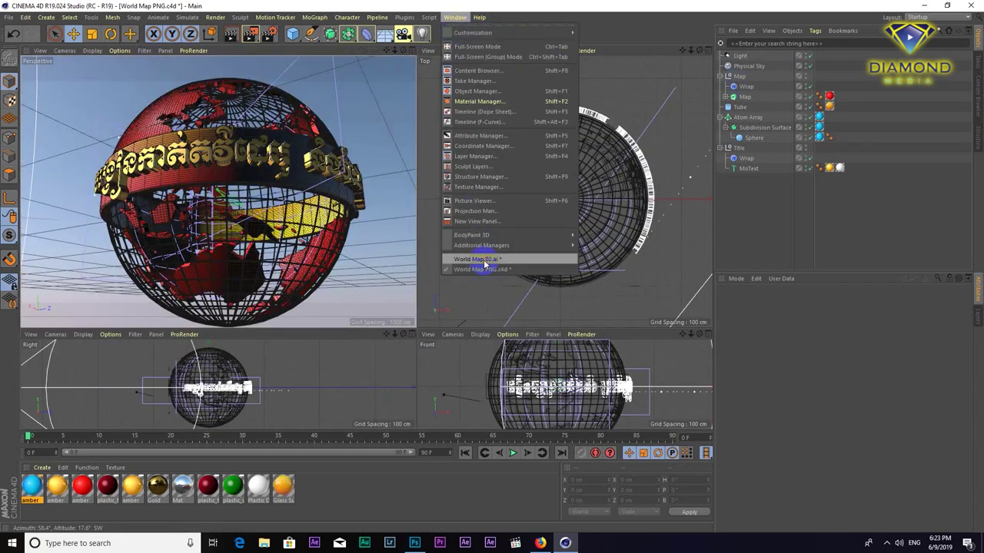
click(472, 258)
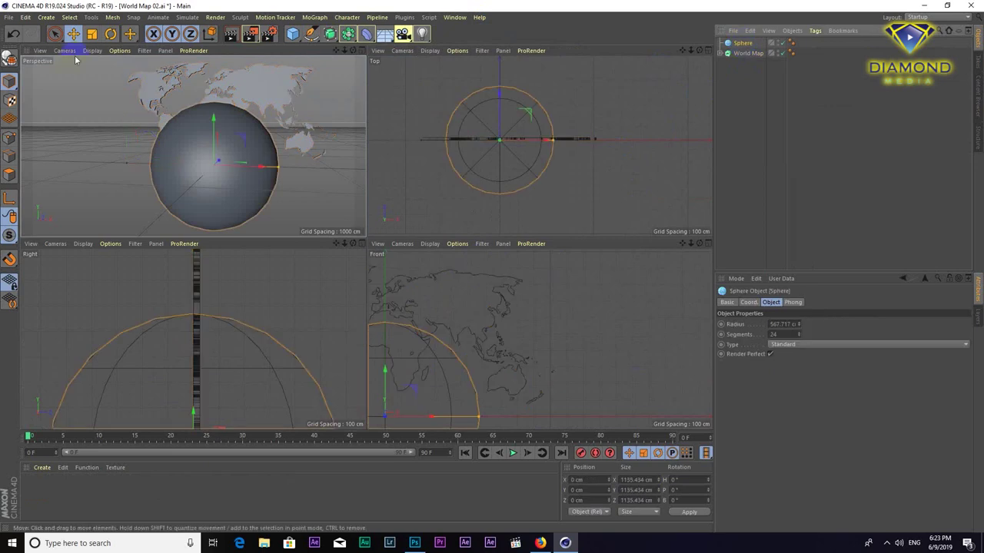
Set the perspective view's display to Gouraud Shading (Lines)
click(93, 51)
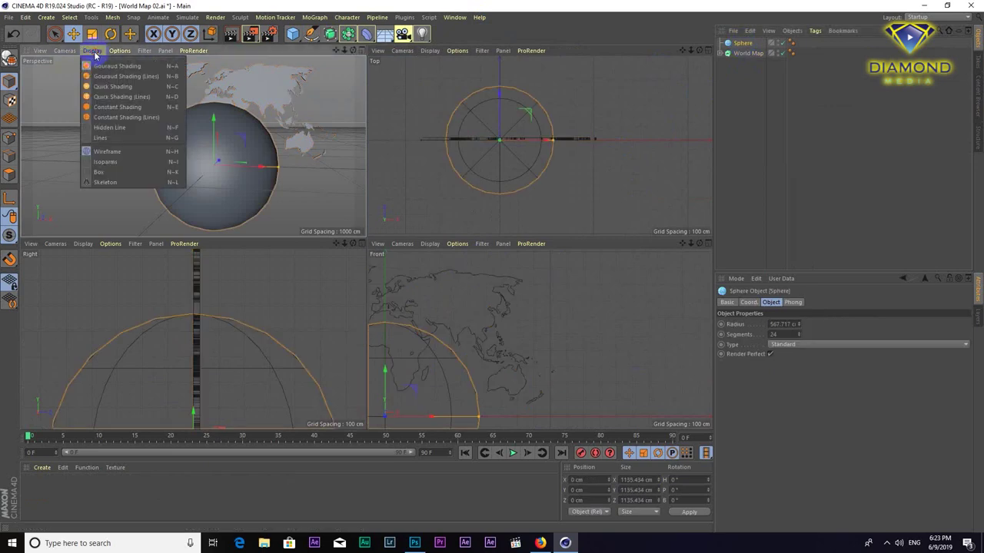
click(106, 76)
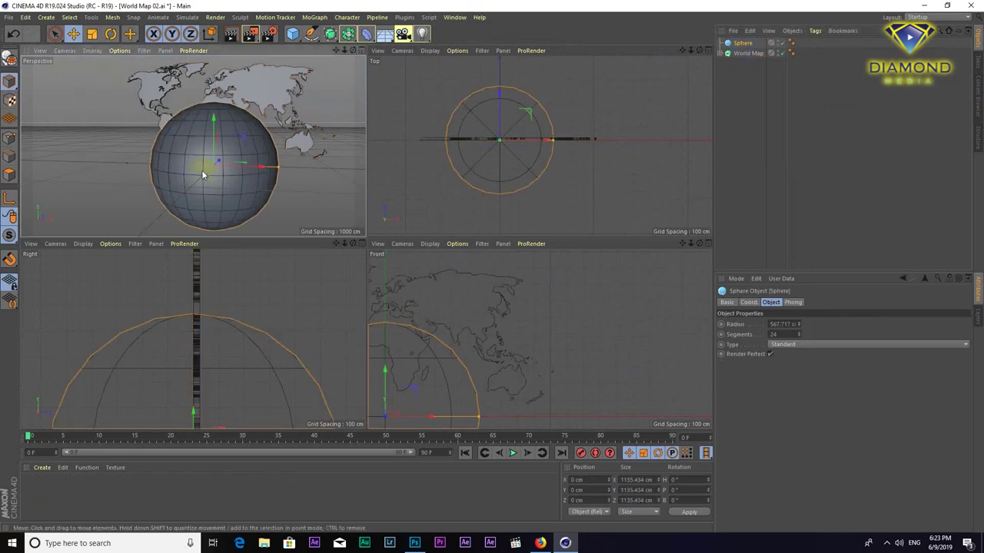
scroll(223, 161, up, 2)
scroll(270, 176, up, 2)
scroll(269, 145, up, 2)
scroll(271, 146, up, 2)
scroll(272, 146, up, 2)
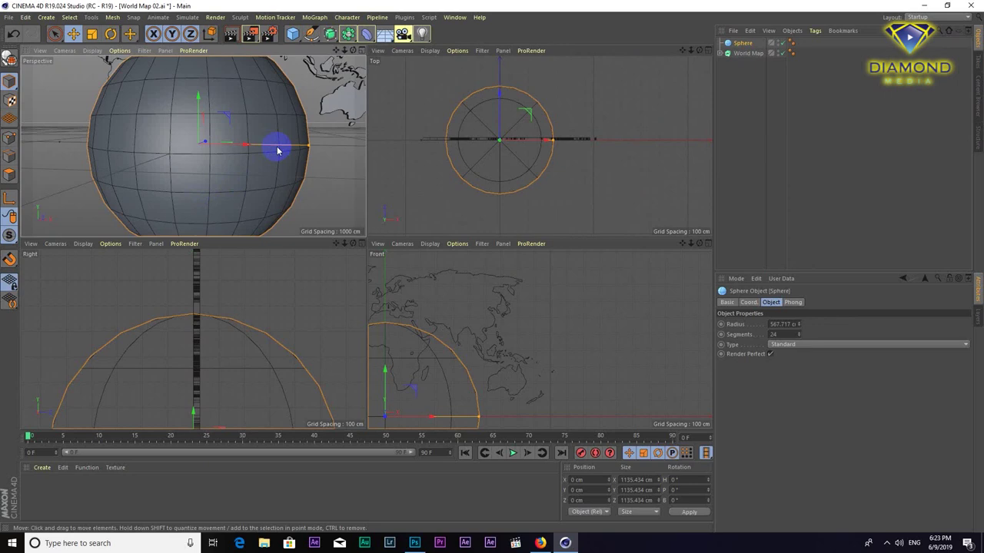
scroll(279, 151, down, 1)
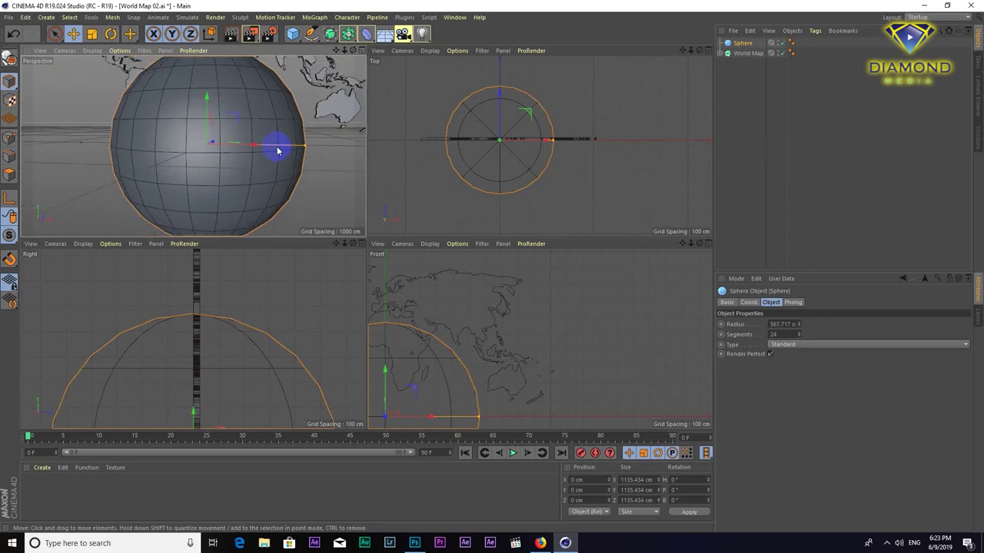
scroll(278, 150, down, 1)
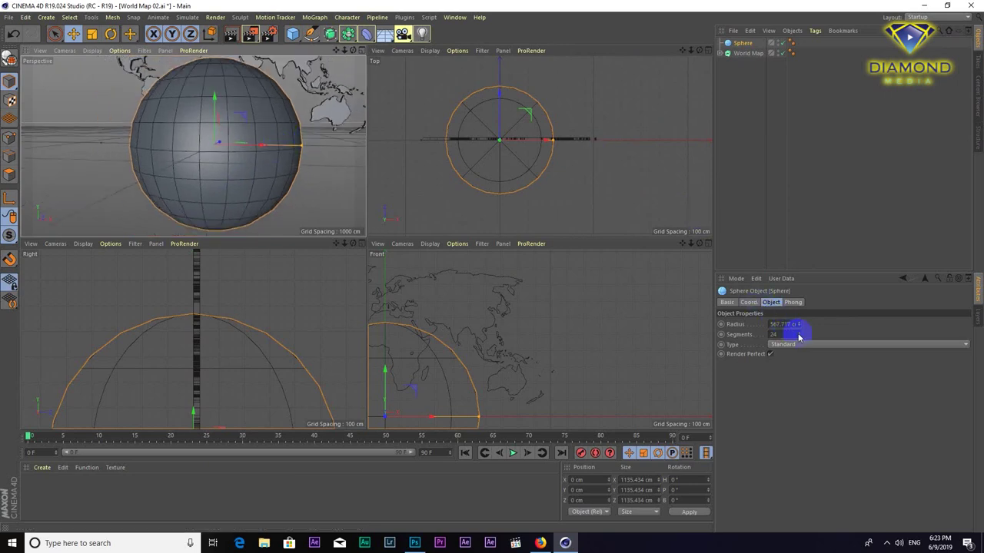
Set the Sphere's Segments to 30
drag(799, 336, 798, 334)
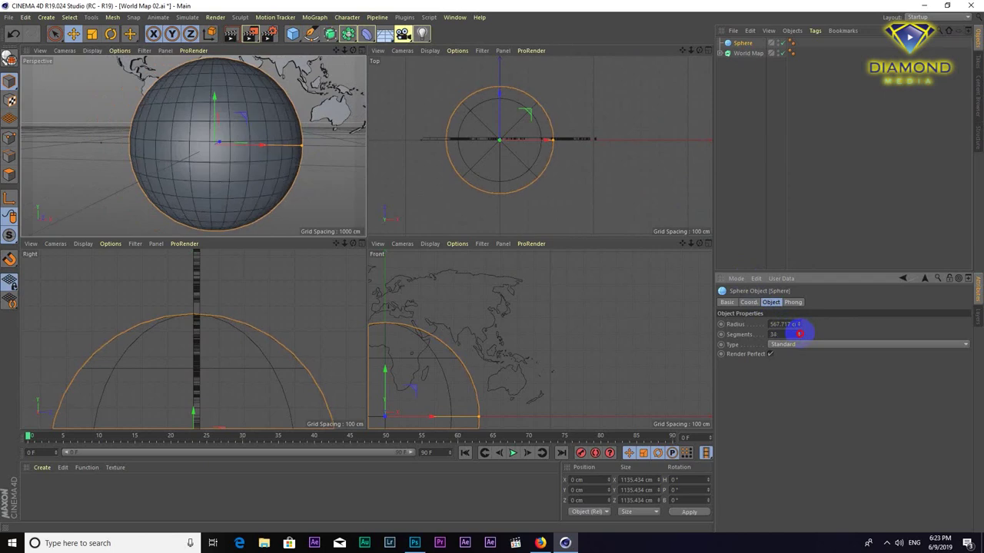
double_click(777, 334)
text(30)
key(Return)
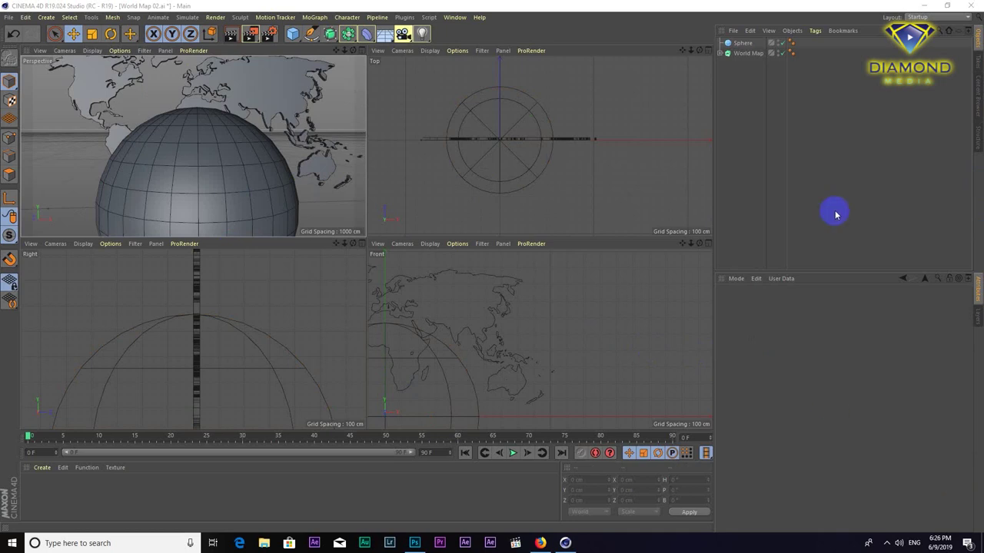
scroll(326, 146, down, 2)
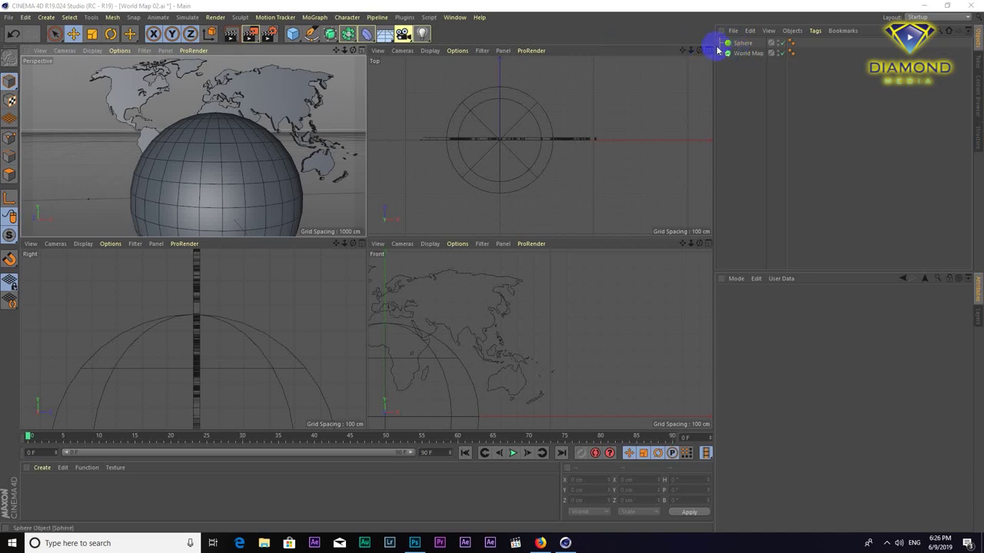
drag(716, 47, 741, 53)
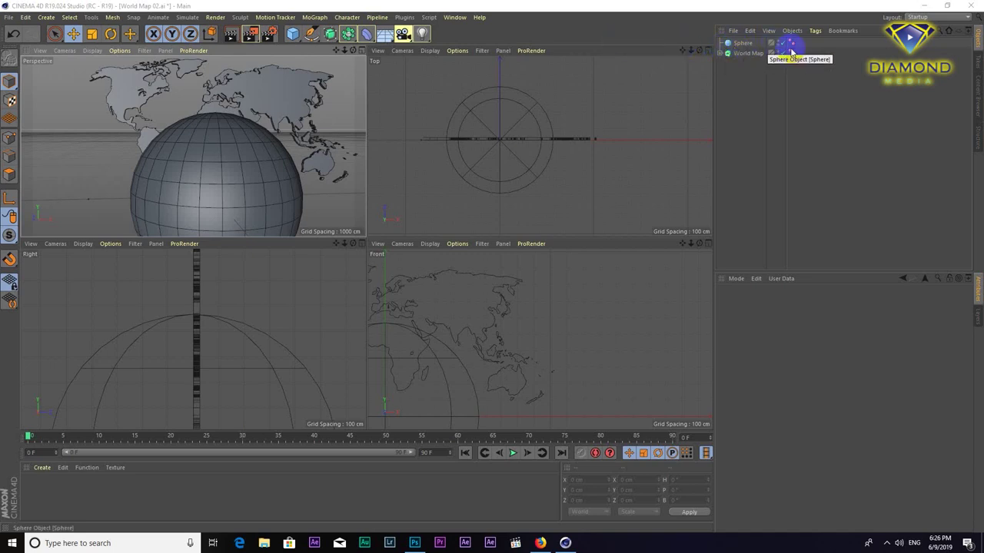
Switch the World Map extrusion's cap type to Quadrangles
click(747, 54)
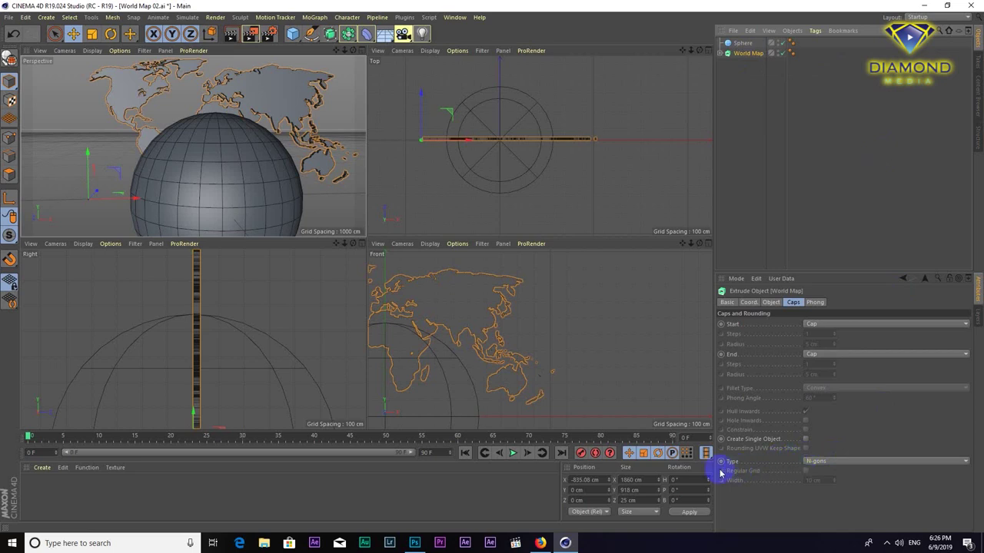
click(793, 304)
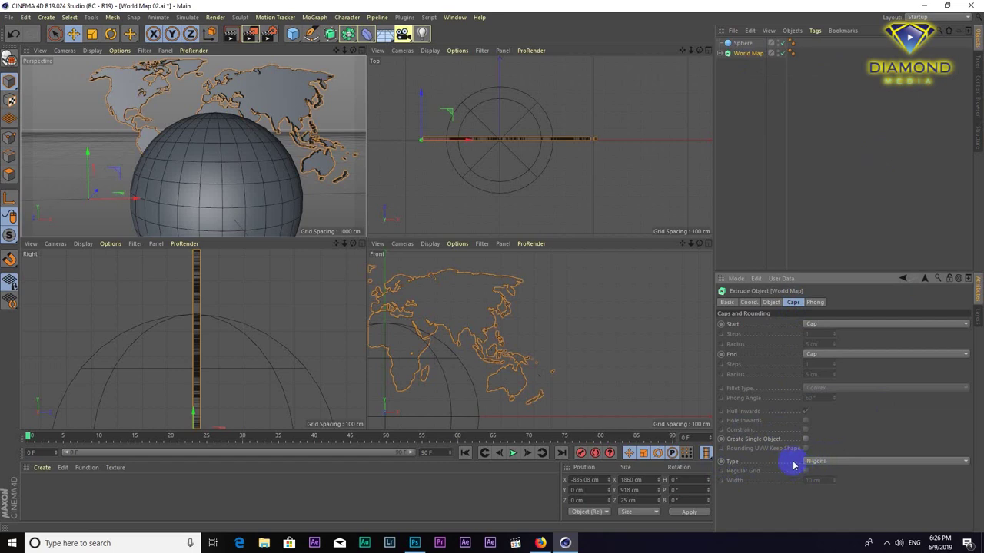
click(832, 464)
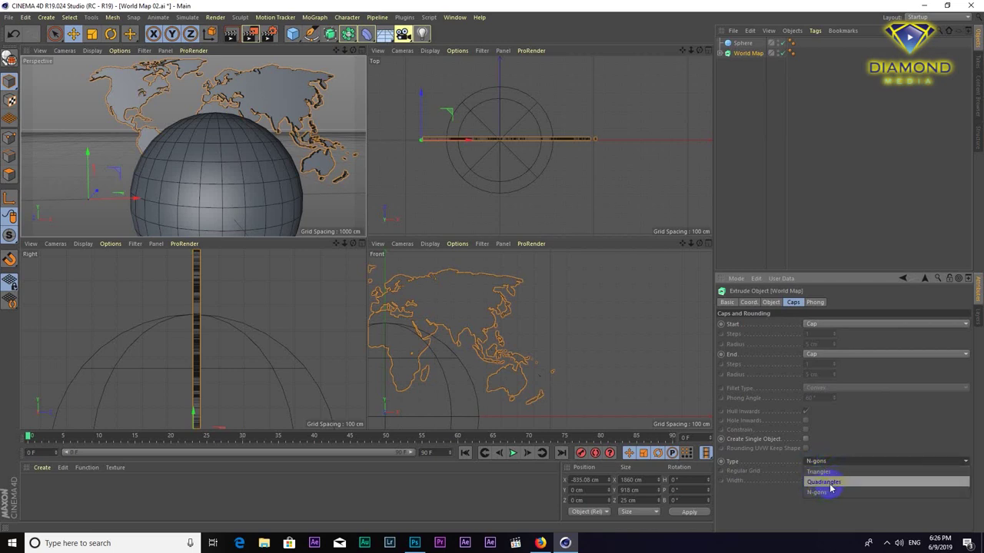
click(834, 483)
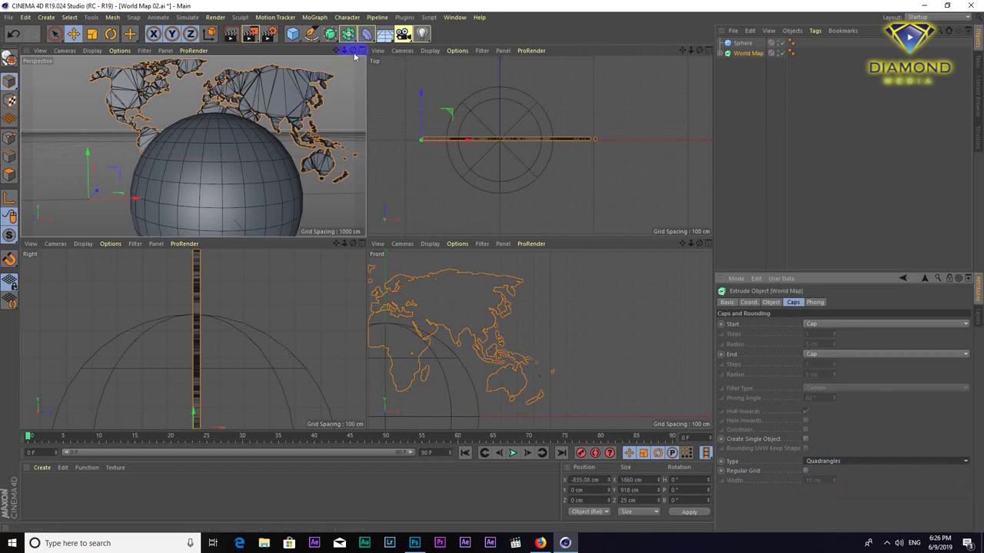
click(362, 51)
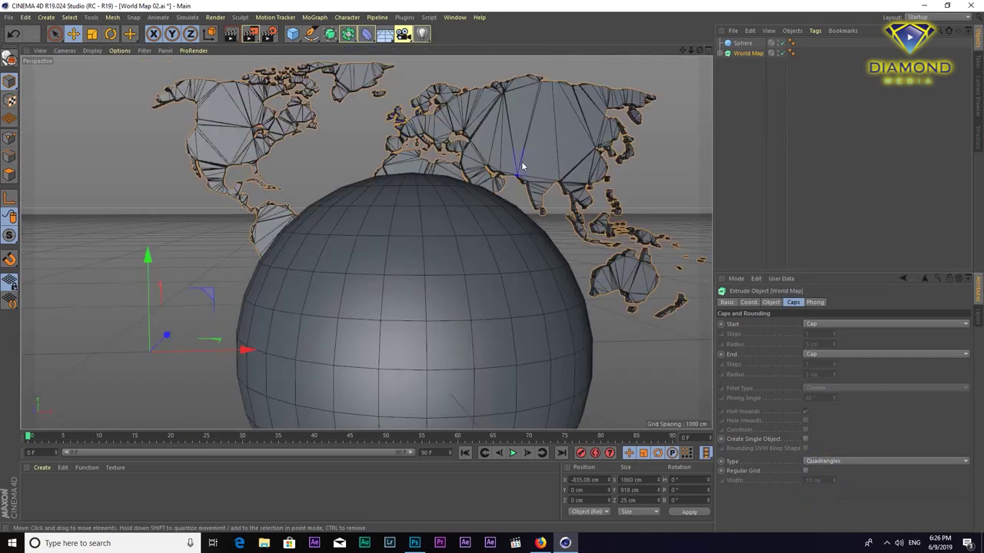
alt+drag(539, 144, 515, 185)
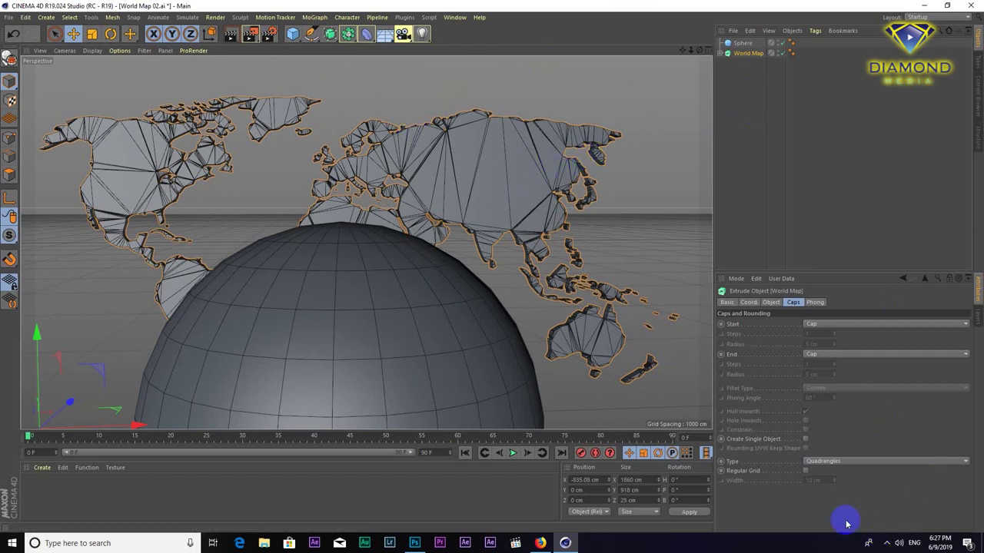
Enable Regular Grid for the map caps at 10 cm width and restore the four-view layout
click(804, 470)
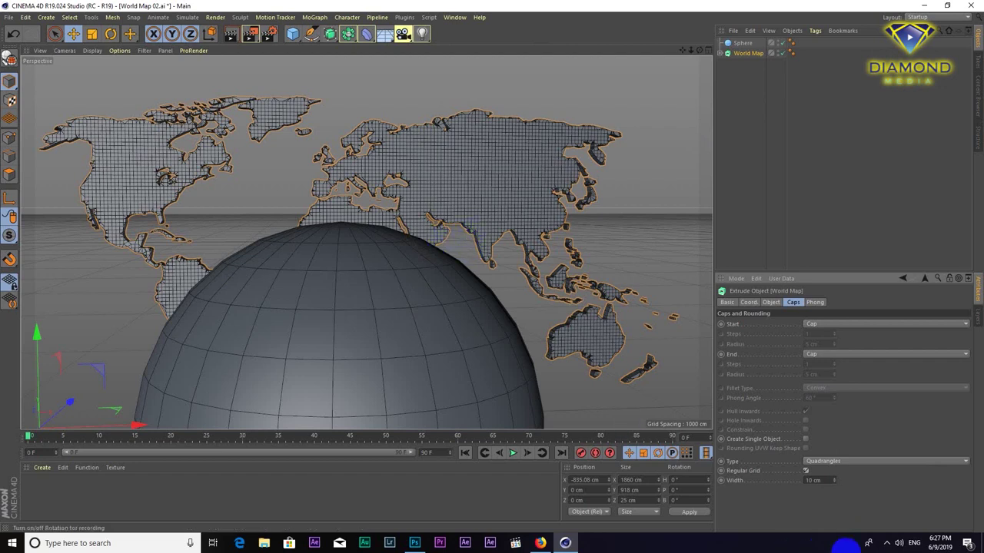
click(833, 482)
drag(833, 482, 872, 489)
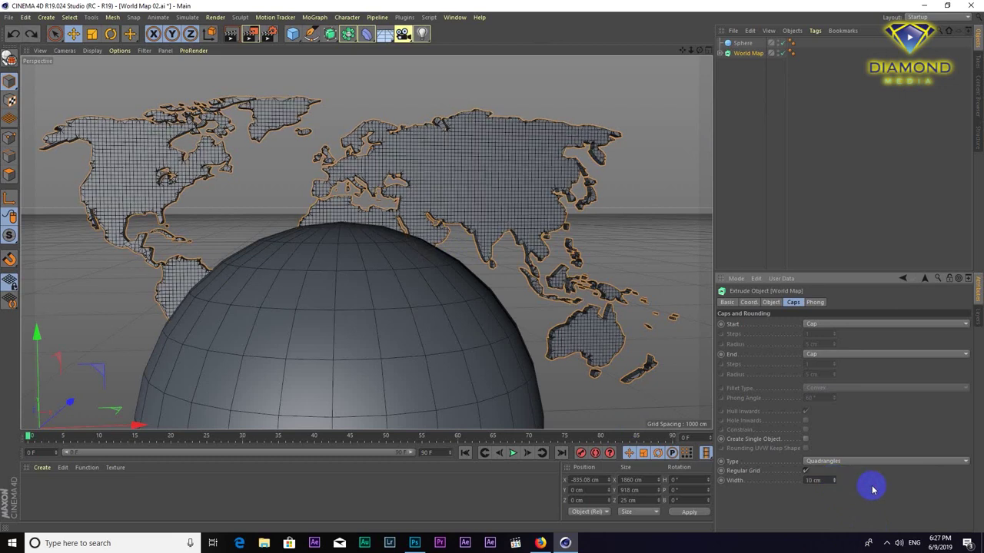
scroll(549, 188, down, 3)
scroll(549, 191, down, 2)
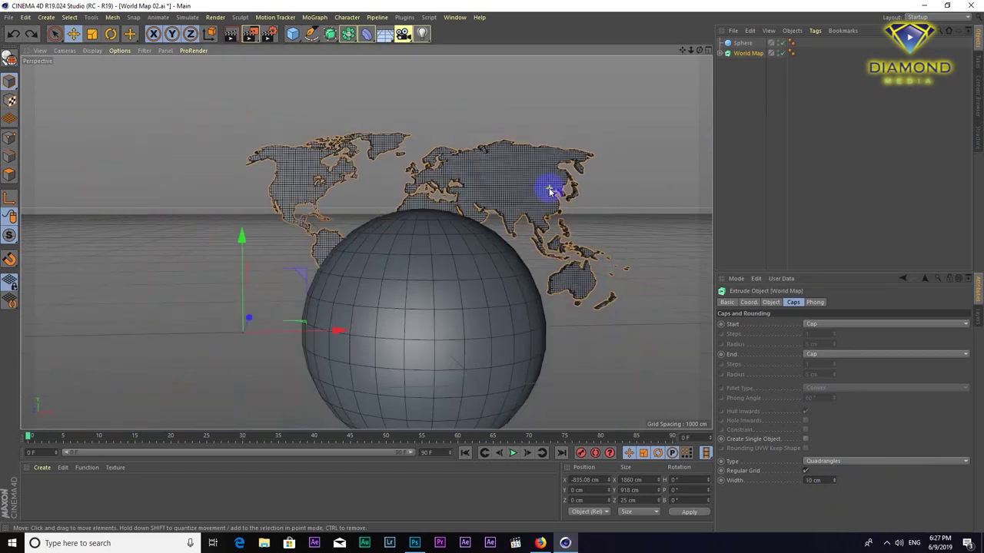
scroll(548, 188, down, 2)
alt+middle_drag(529, 222, 419, 187)
middle_click(419, 187)
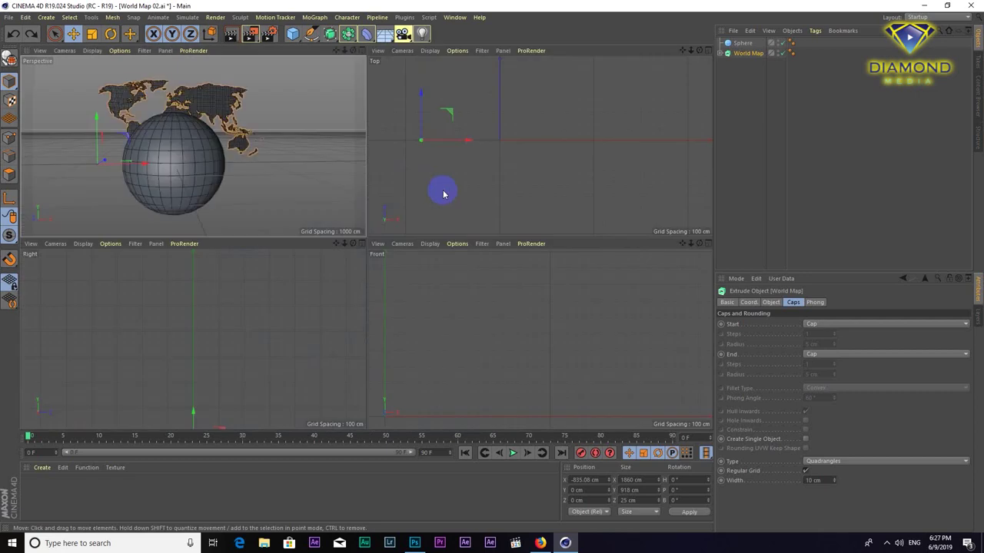
Group the World Map extrude under a new null and rename the null 'World Map'
scroll(611, 301, down, 1)
scroll(588, 308, down, 2)
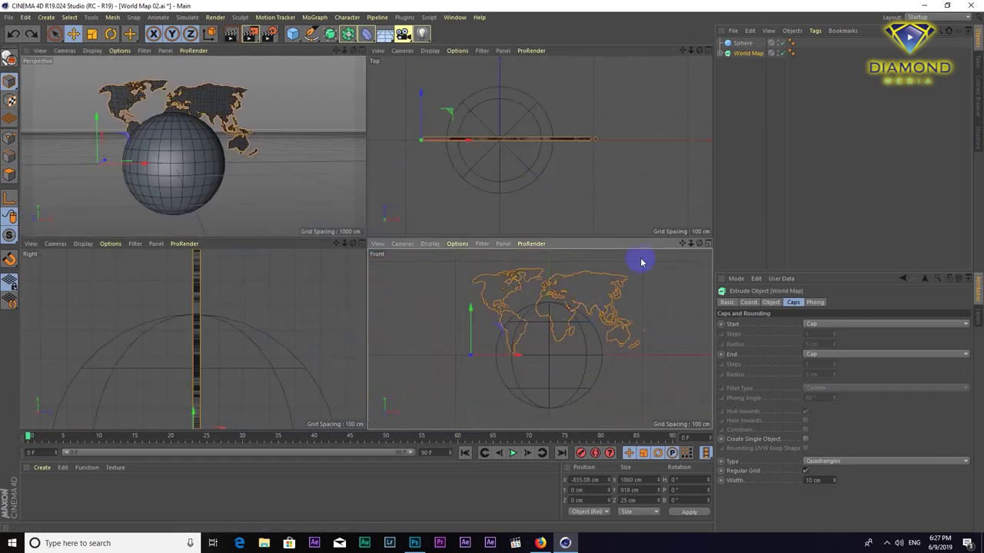
right_click(744, 59)
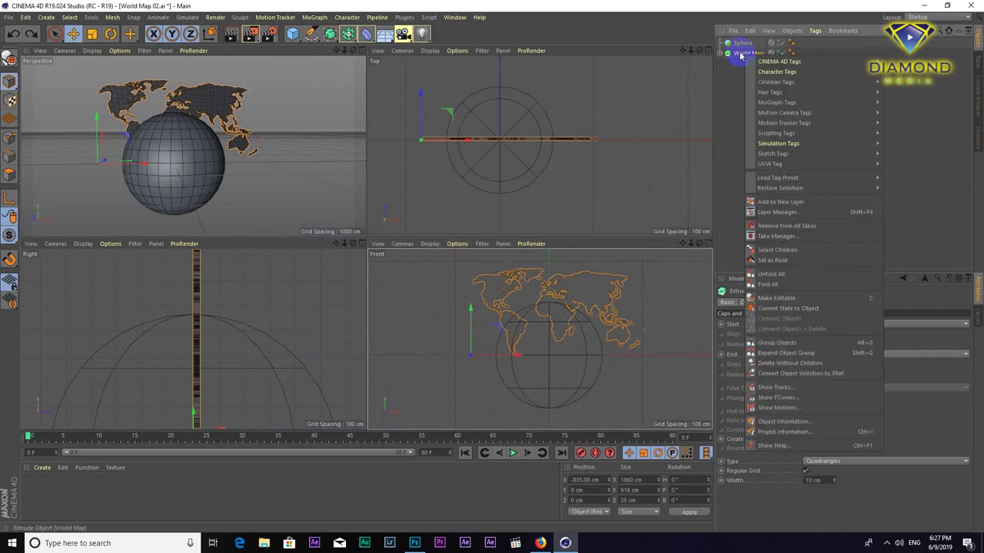
click(777, 342)
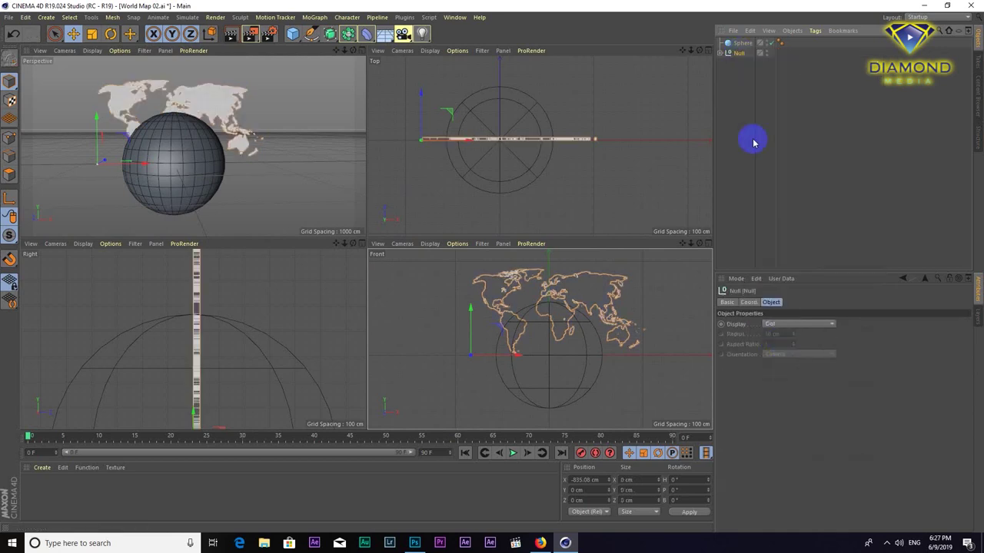
double_click(740, 53)
text(World Map)
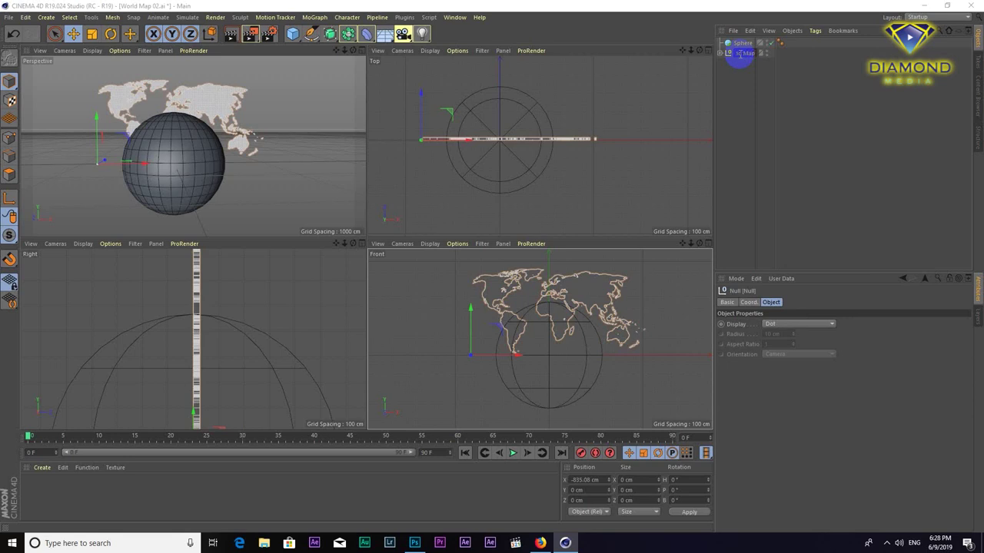
key(Return)
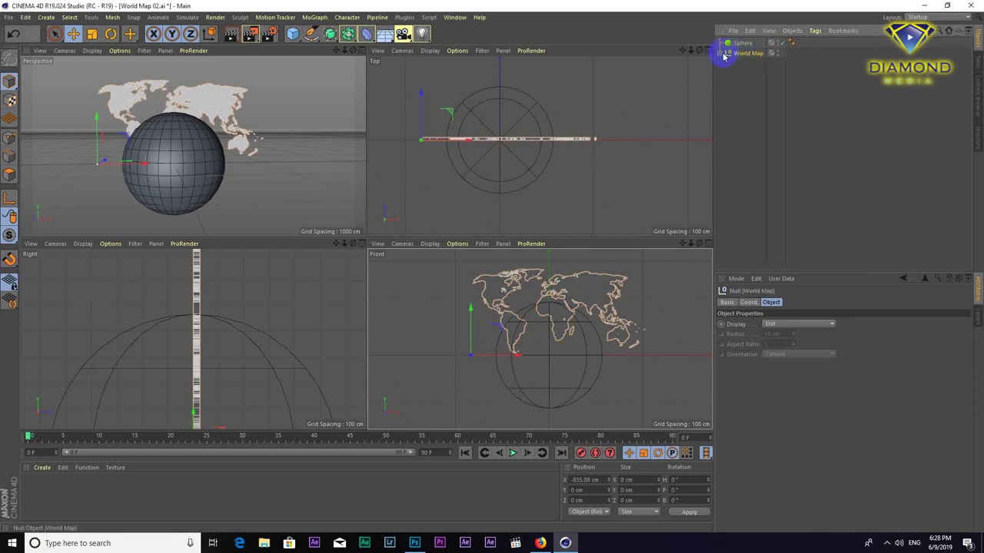
Add a Wrap deformer and nest it inside the World Map null
click(723, 55)
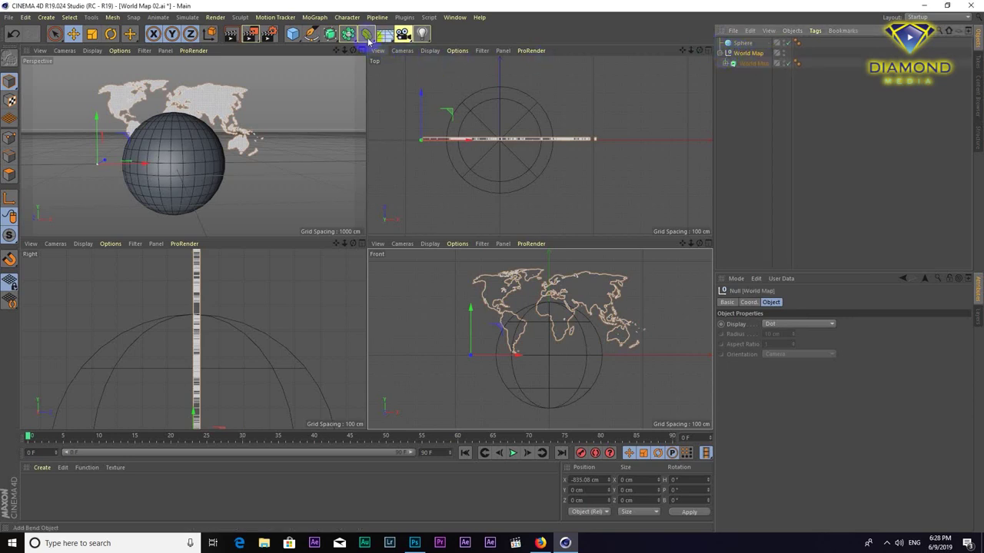
click(366, 38)
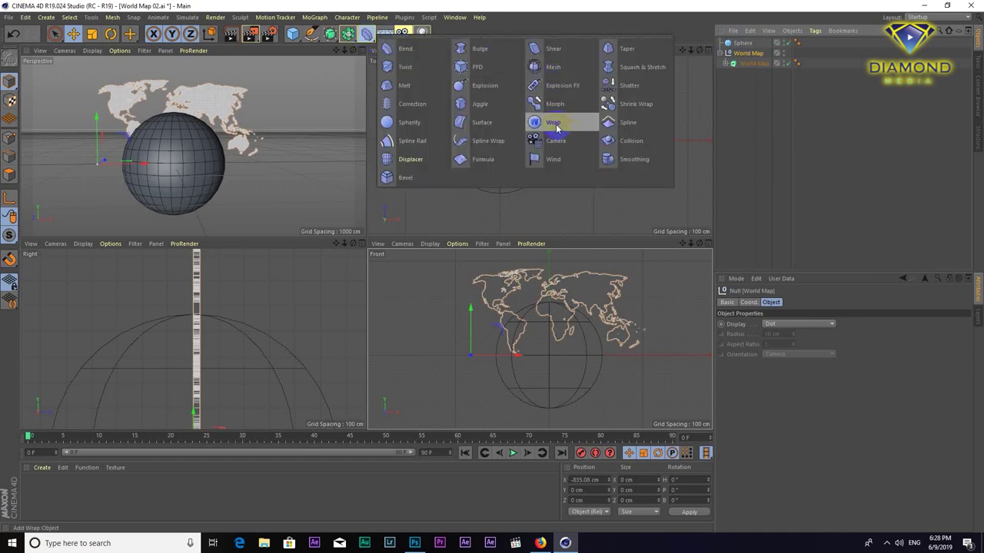
click(556, 126)
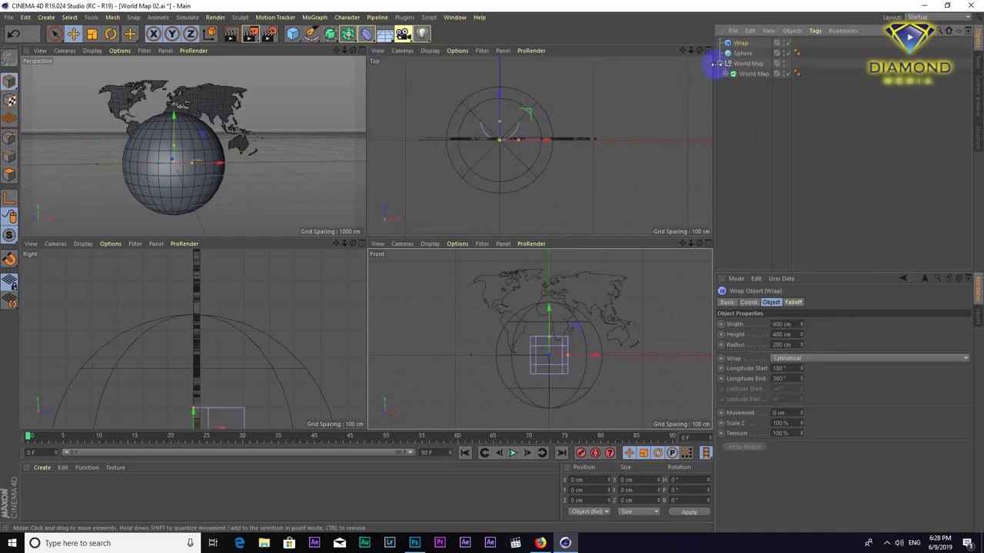
drag(738, 44, 742, 59)
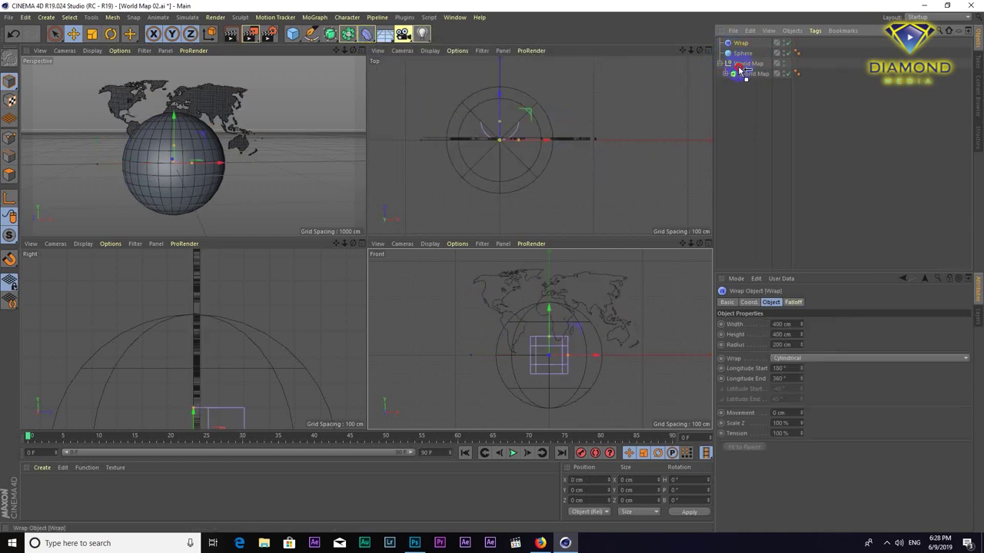
drag(740, 69, 739, 71)
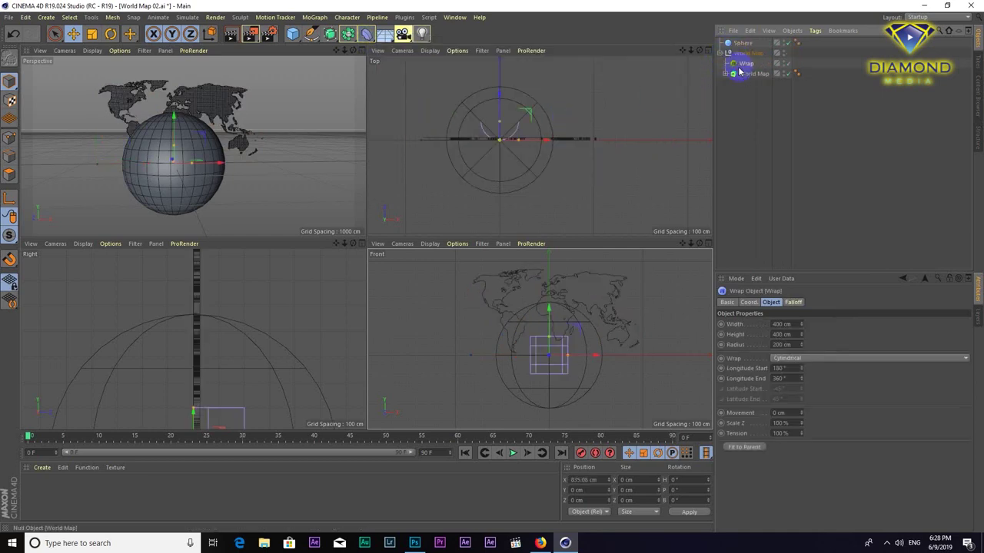
Drag the Wrap deformer's width to about 979.18 cm
click(502, 159)
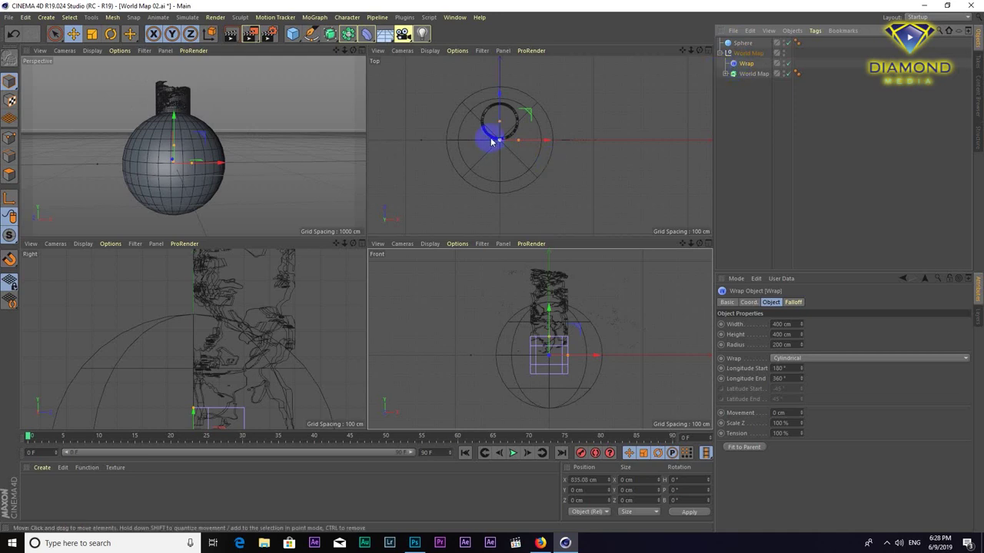
drag(492, 142, 518, 143)
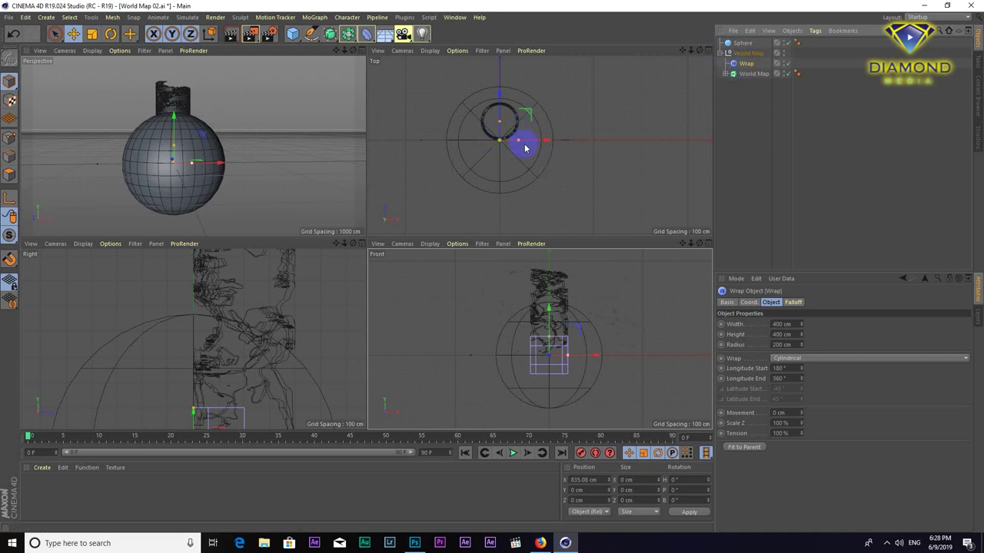
mouse_move(518, 144)
mouse_down()
mouse_move(687, 186)
mouse_move(563, 142)
mouse_up()
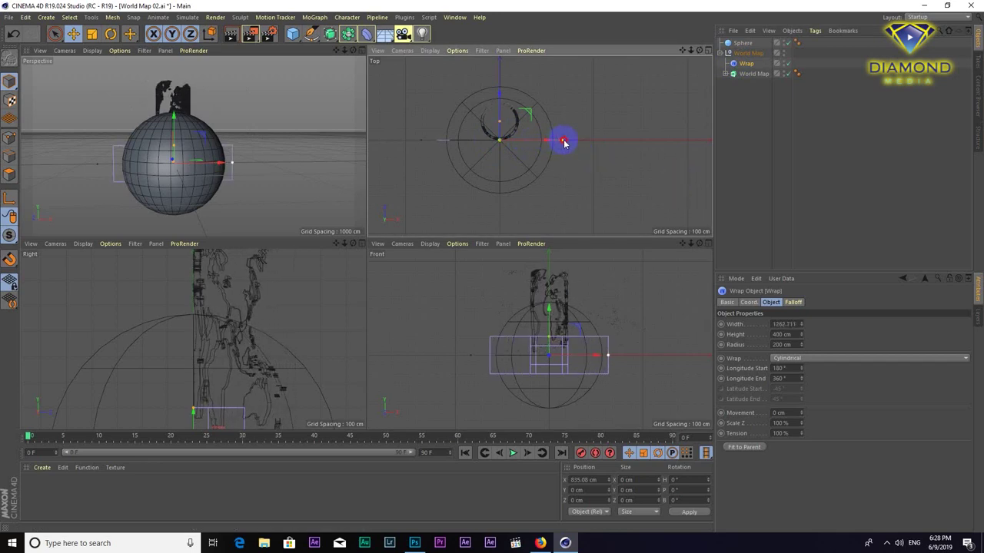
drag(563, 142, 545, 141)
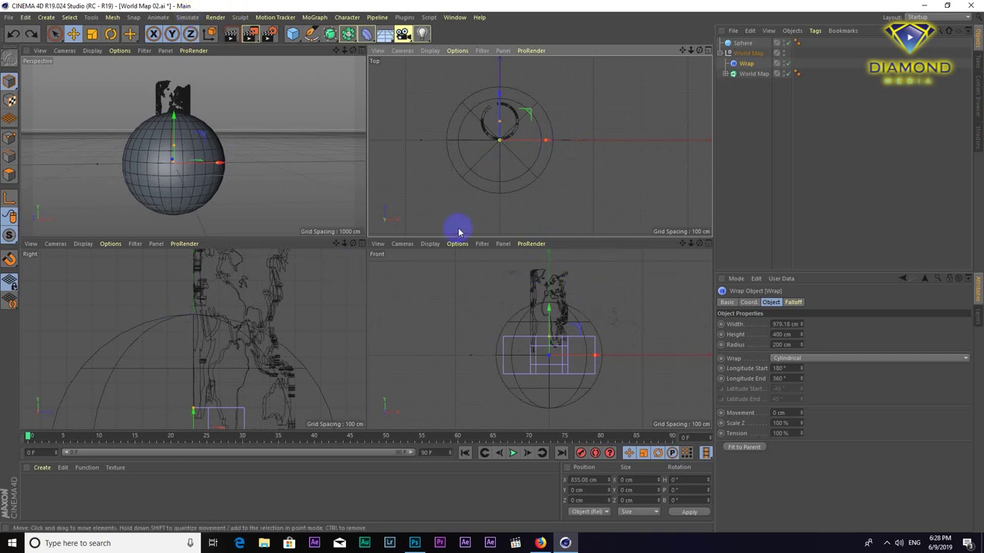
mouse_move(484, 240)
mouse_down()
mouse_move(485, 222)
mouse_move(503, 223)
mouse_up()
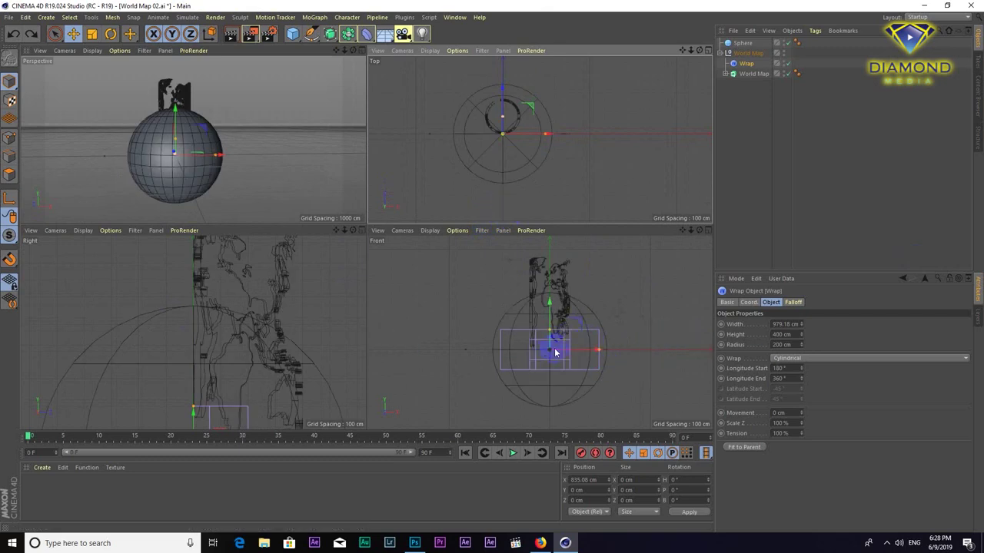
click(813, 360)
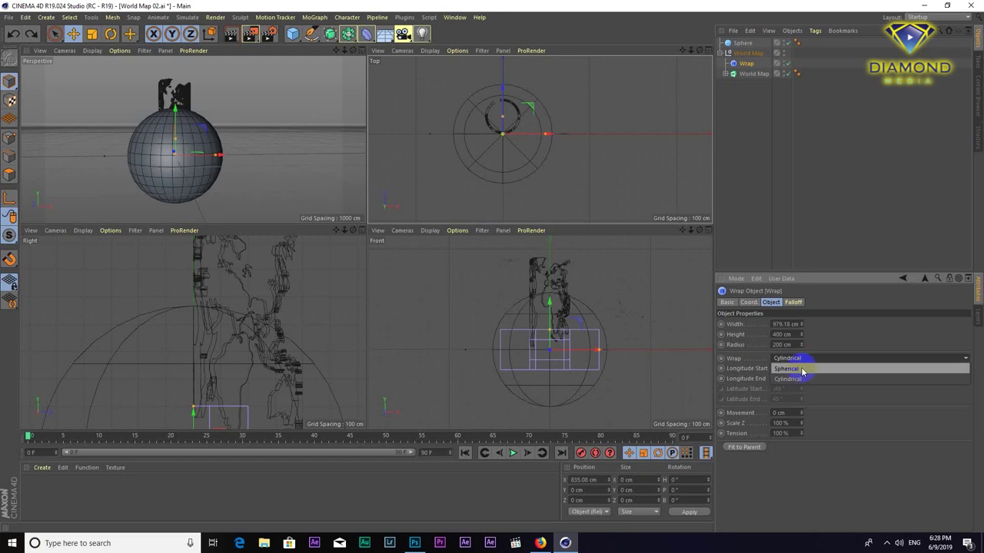
Make the Wrap Spherical, raise its radius to 636 cm and shift the map along Z
click(799, 369)
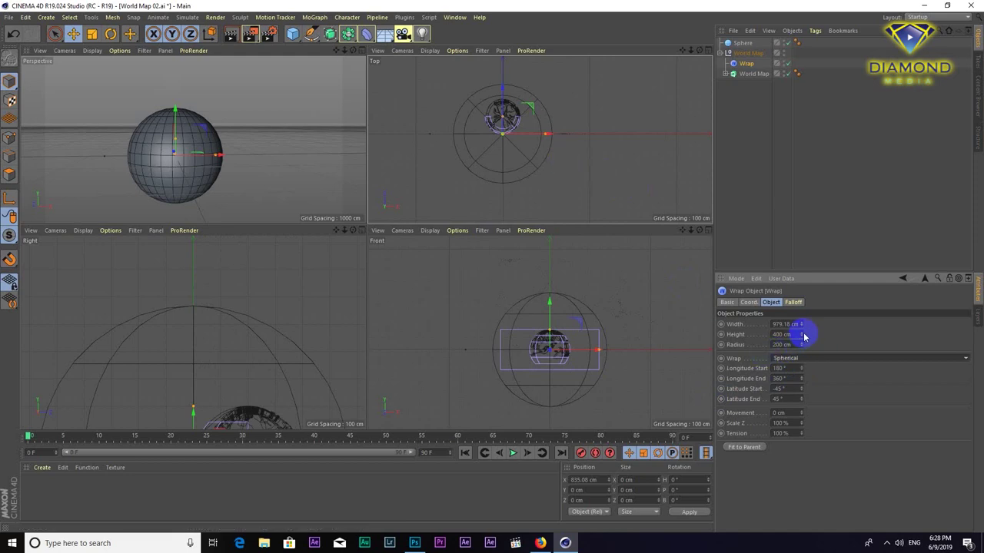
drag(804, 337, 804, 329)
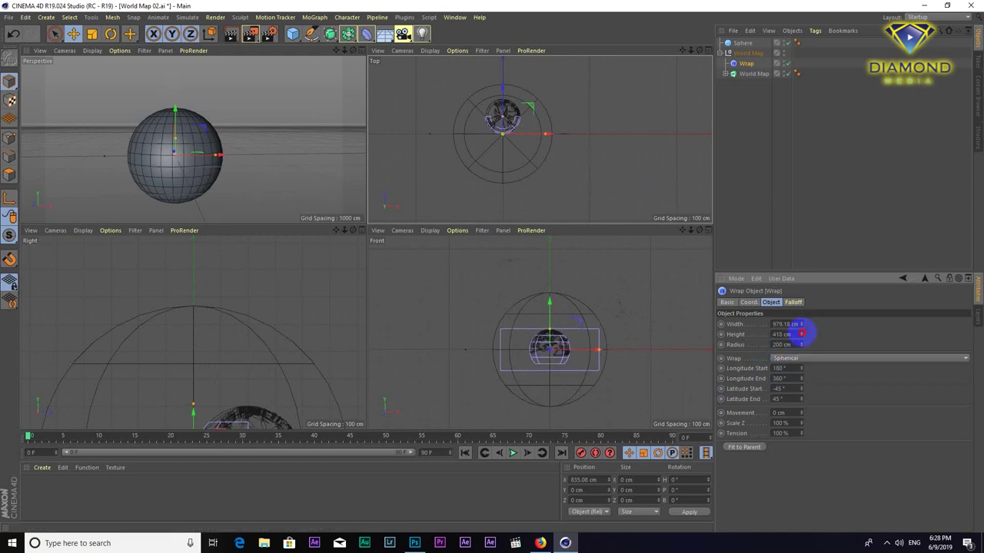
drag(802, 344, 824, 317)
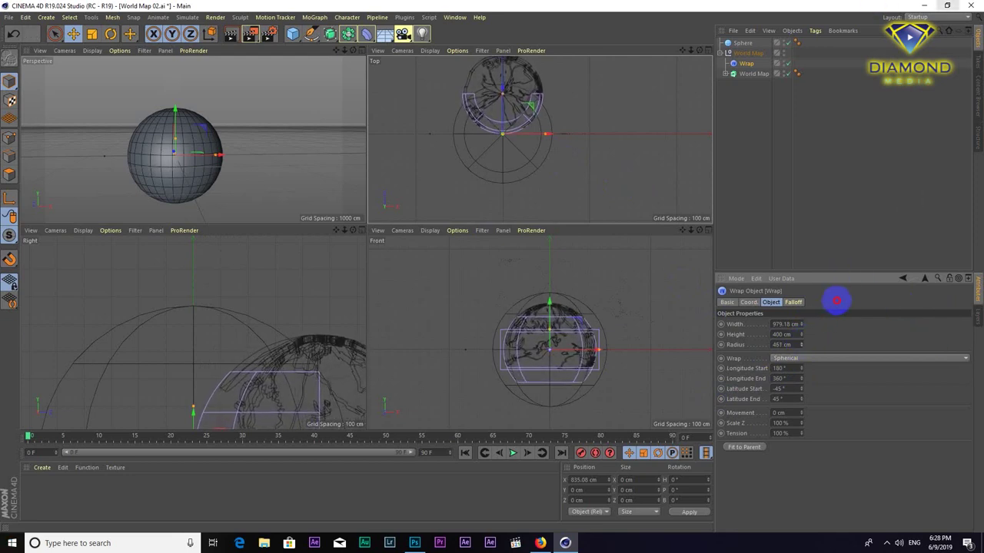
drag(823, 318, 826, 311)
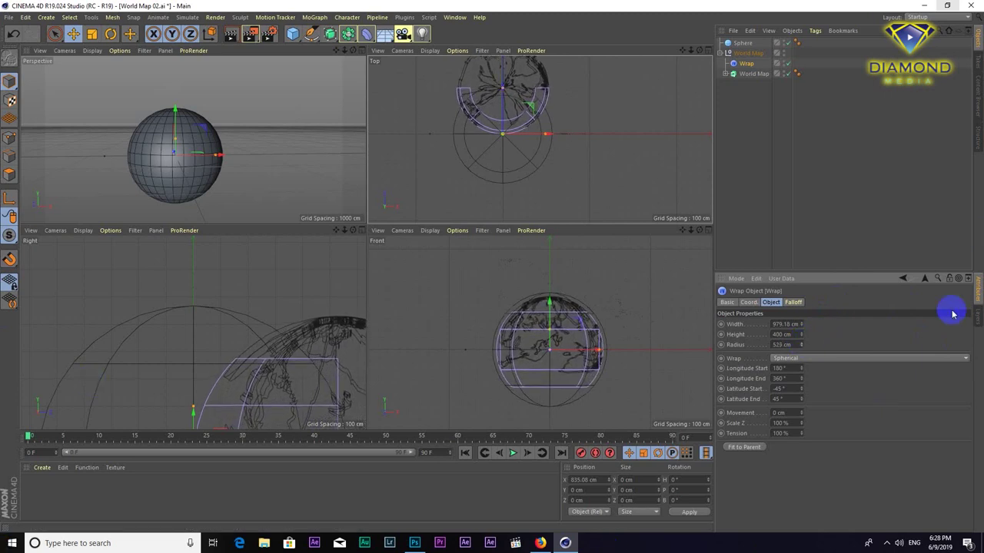
drag(802, 345, 825, 329)
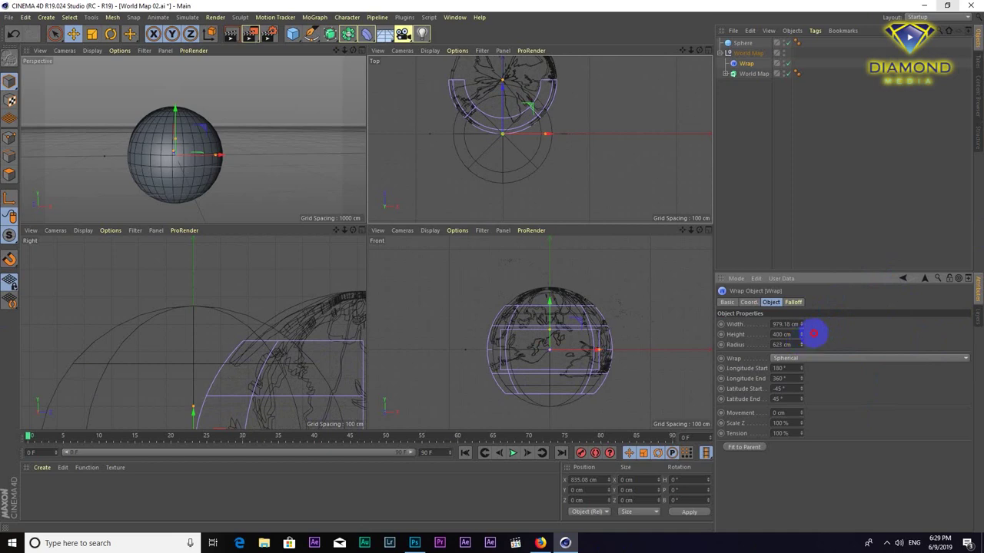
drag(825, 329, 716, 546)
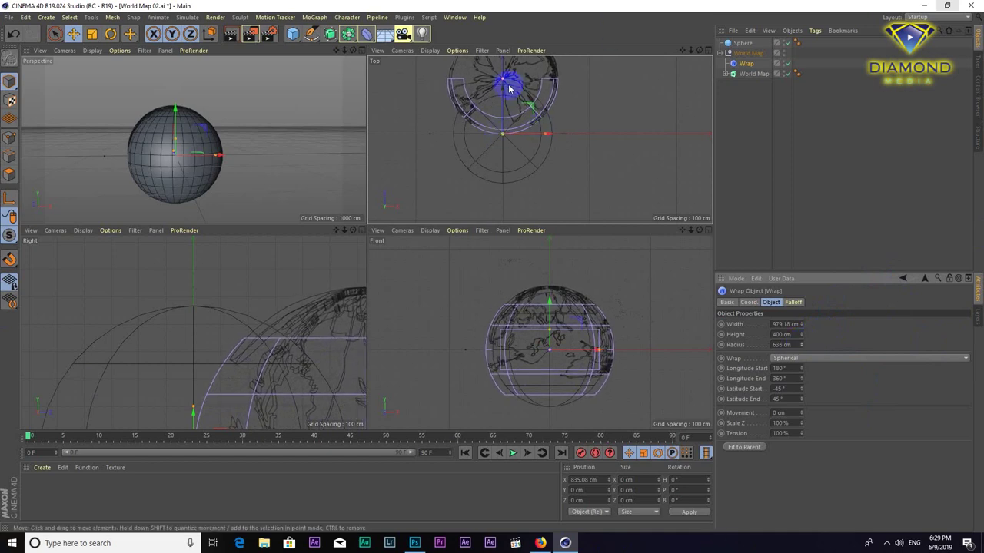
drag(505, 101, 506, 146)
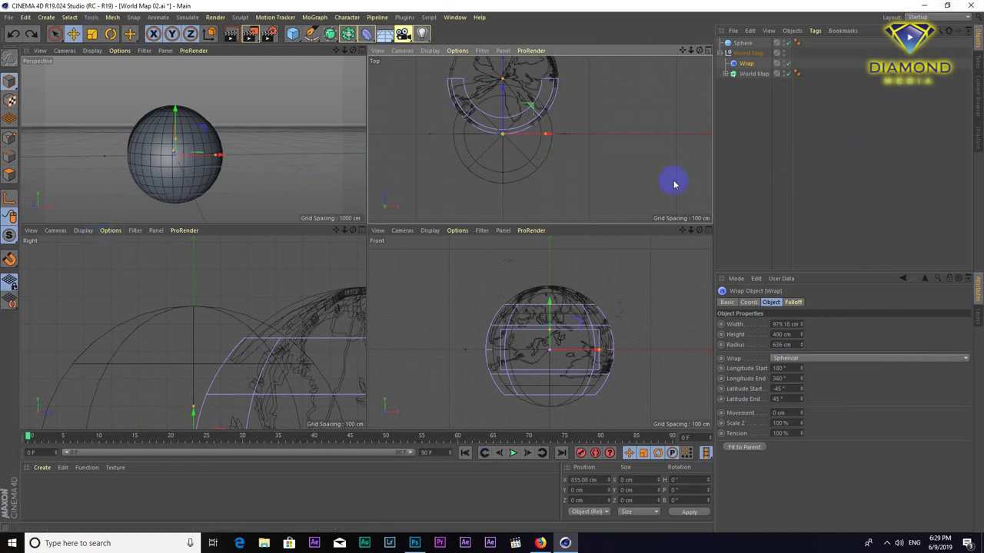
click(742, 54)
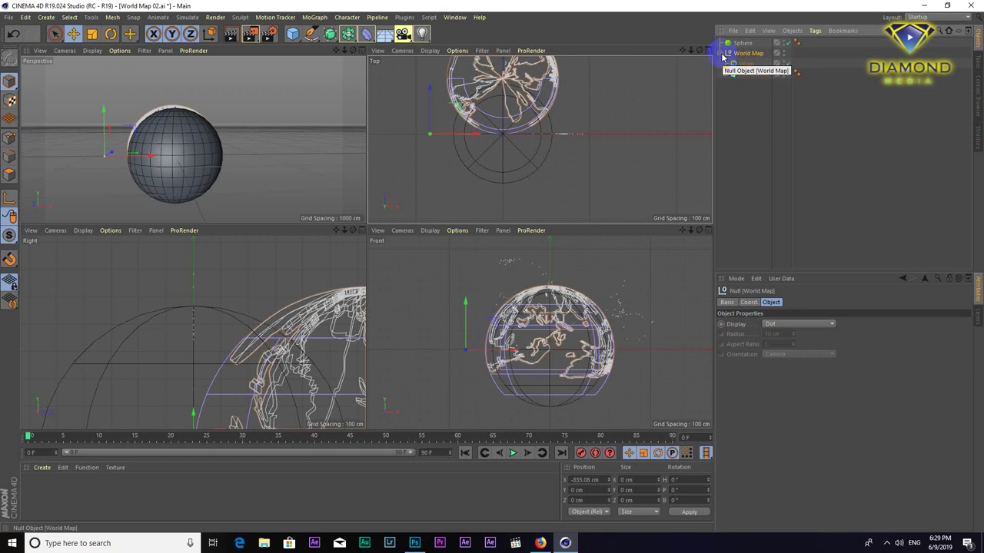
Move the World Map group back along Z and reduce the Wrap radius to 599 cm
click(429, 91)
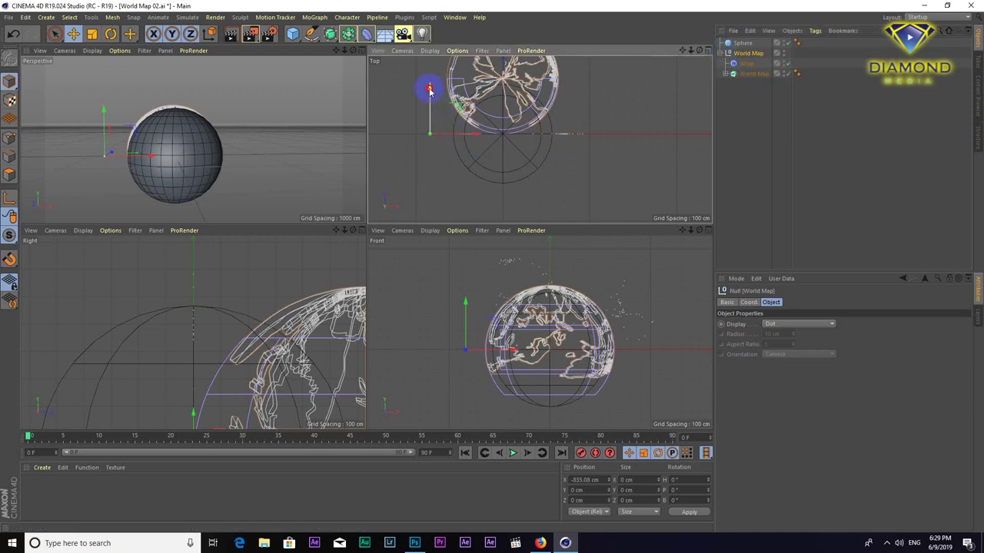
drag(429, 91, 427, 148)
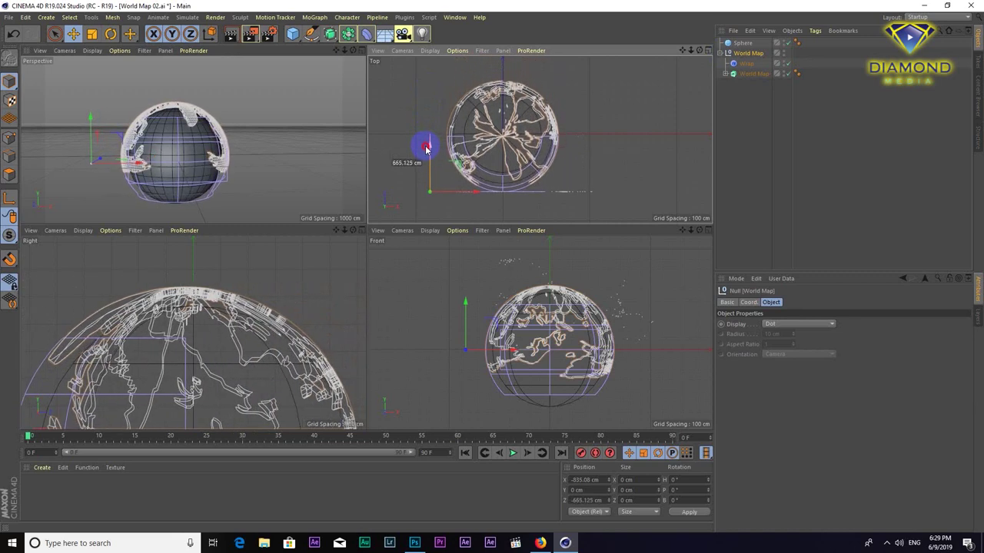
drag(428, 148, 429, 145)
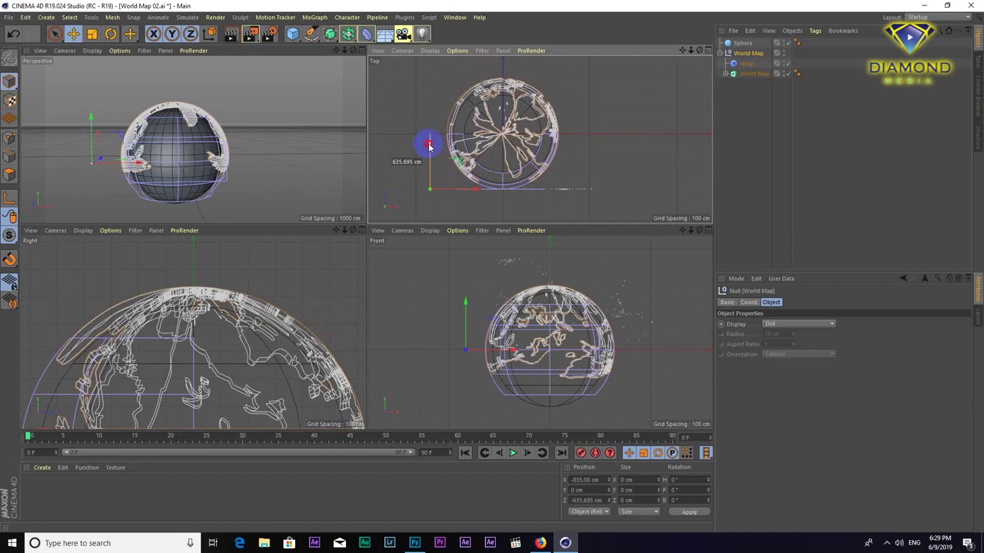
click(747, 64)
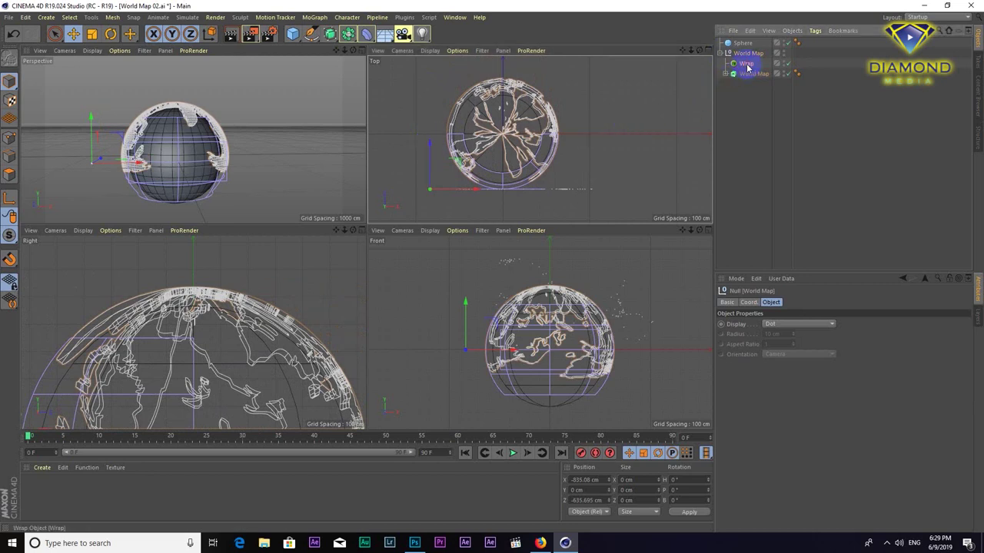
drag(802, 349, 802, 341)
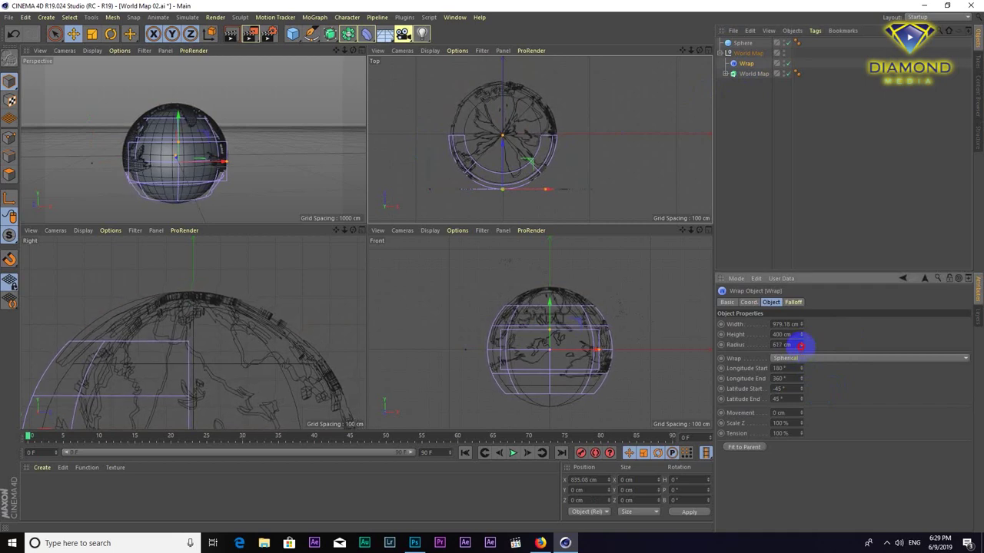
click(750, 53)
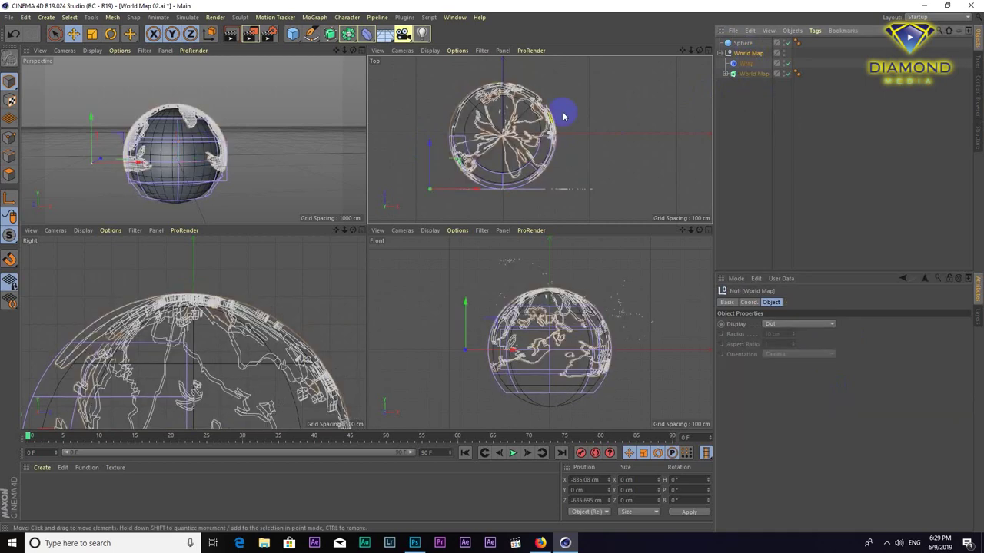
drag(428, 149, 433, 145)
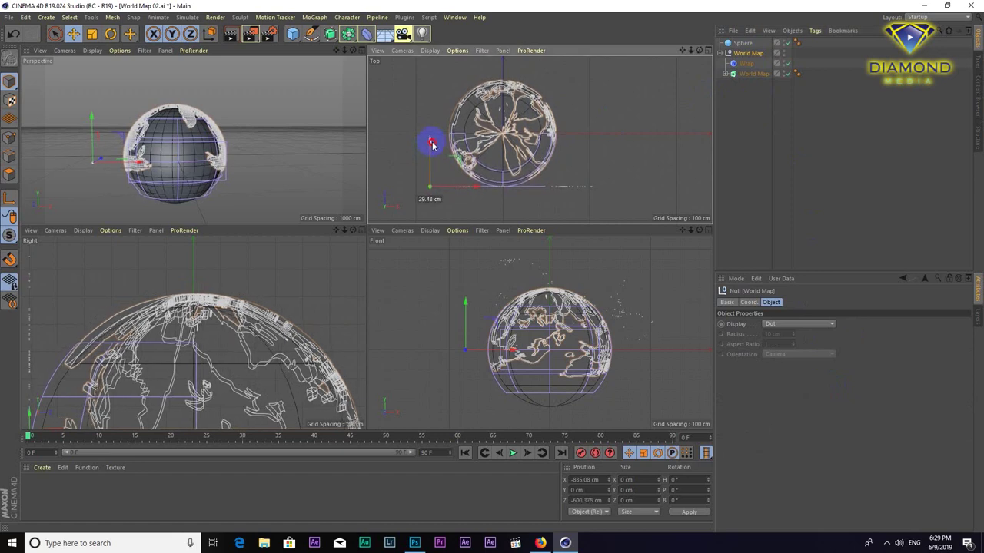
drag(432, 145, 434, 143)
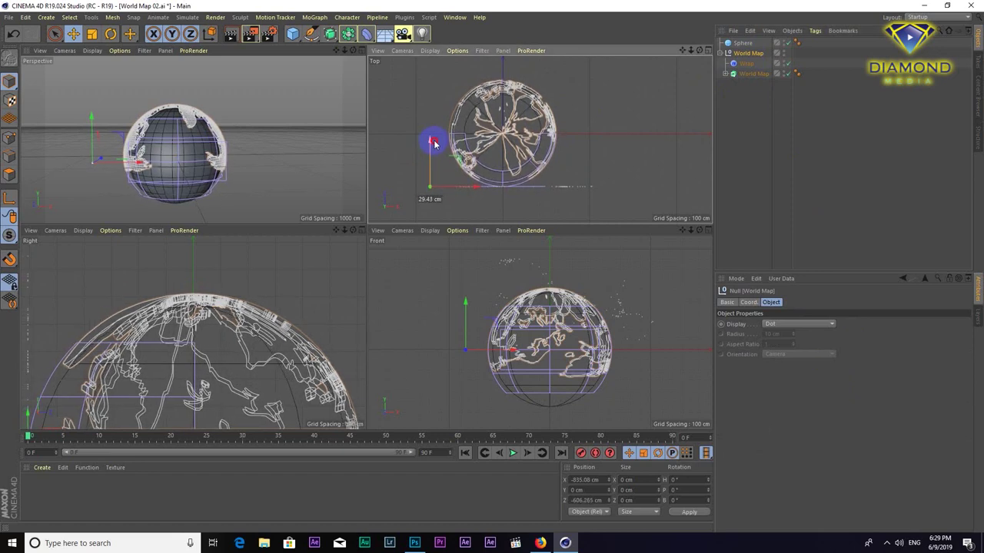
click(745, 63)
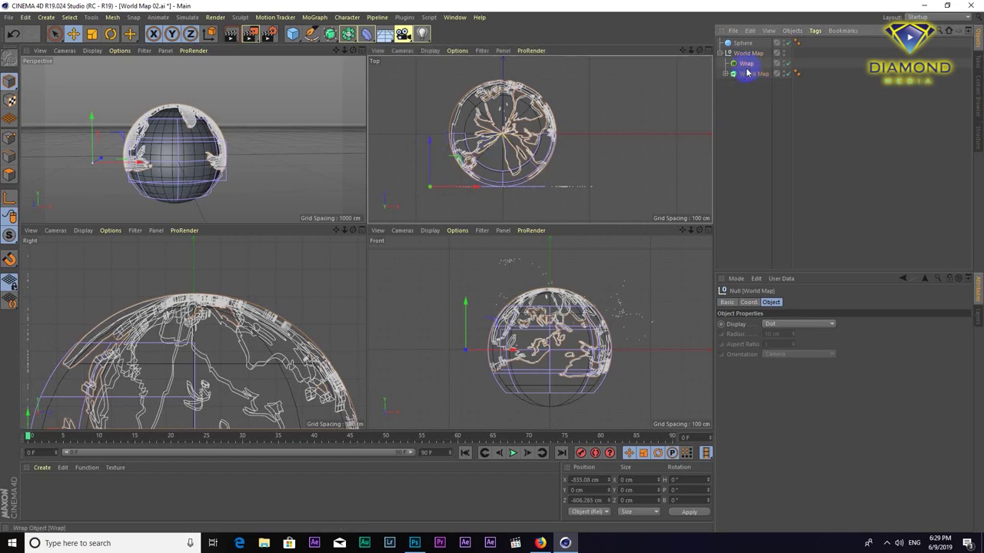
drag(801, 350, 801, 353)
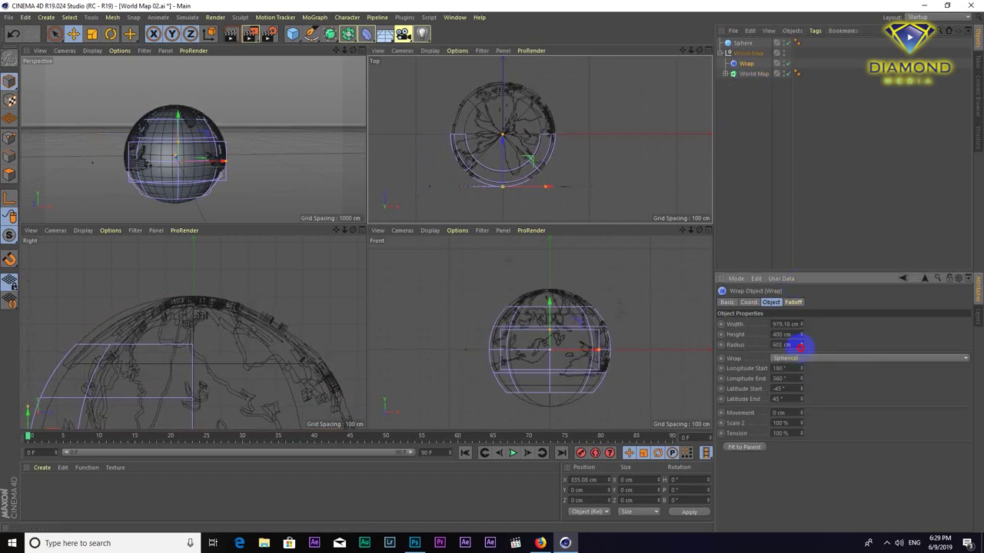
click(750, 54)
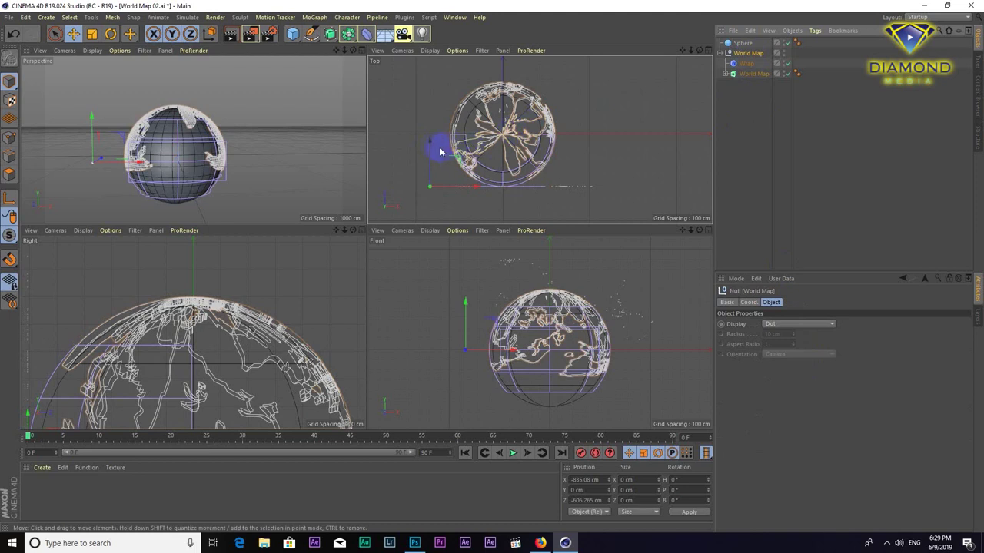
drag(439, 148, 435, 143)
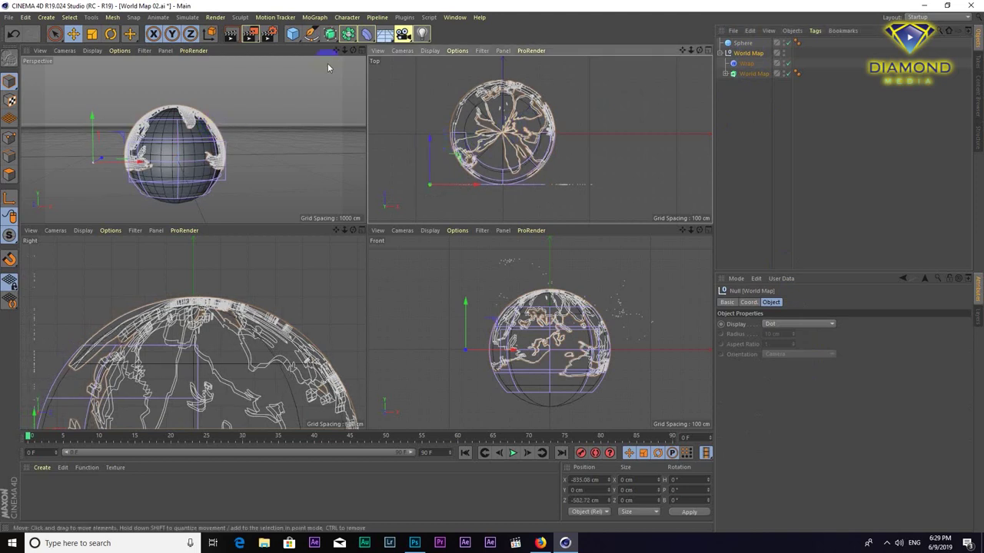
Reduce the Wrap height to 313 cm and narrow its width to 760.18 cm
click(360, 50)
alt+drag(379, 184, 489, 348)
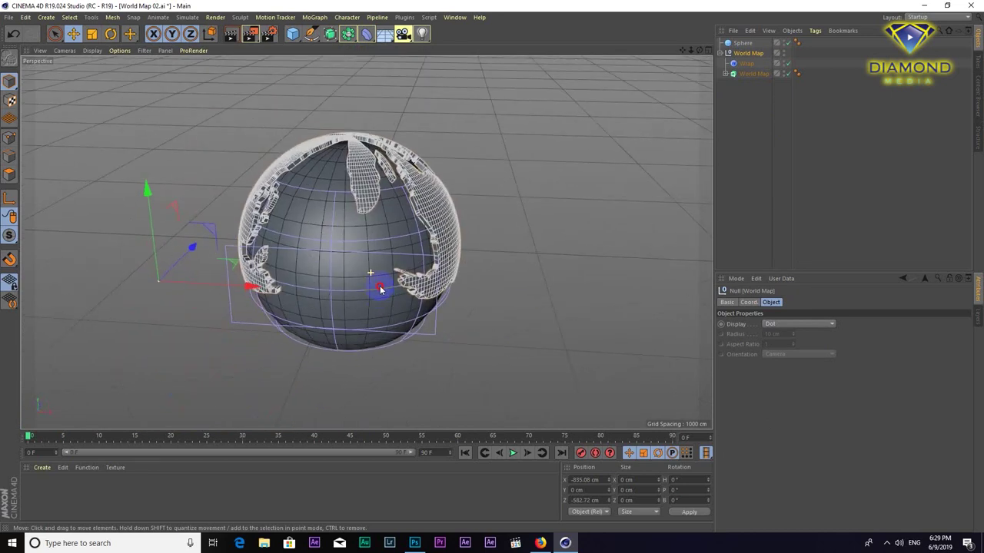
alt+drag(489, 348, 375, 243)
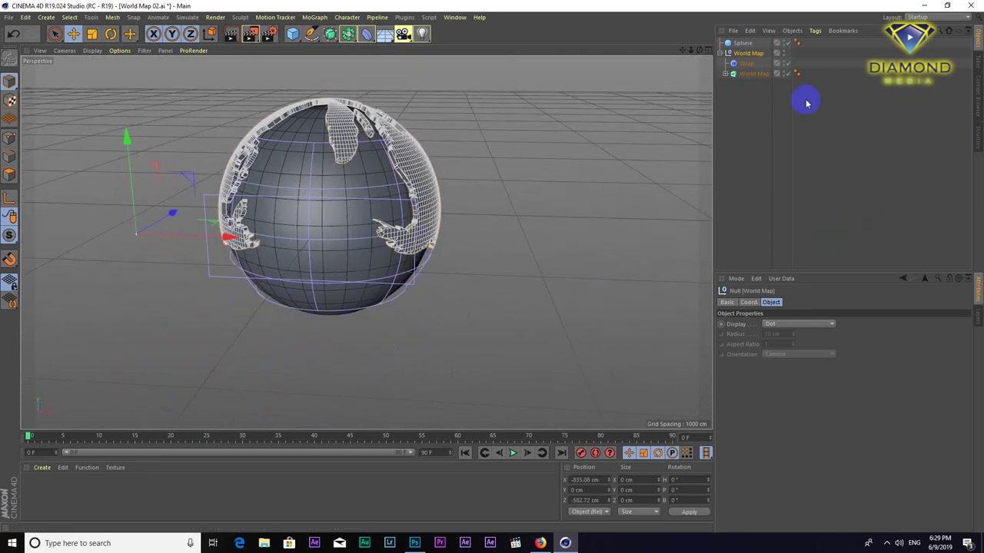
click(746, 64)
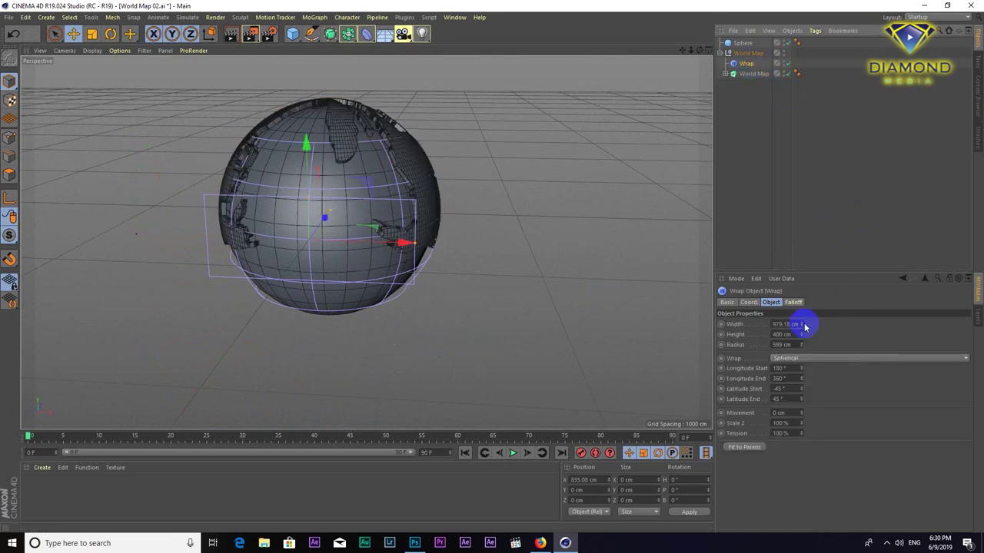
mouse_move(802, 324)
mouse_down()
mouse_move(799, 335)
mouse_move(972, 6)
mouse_up()
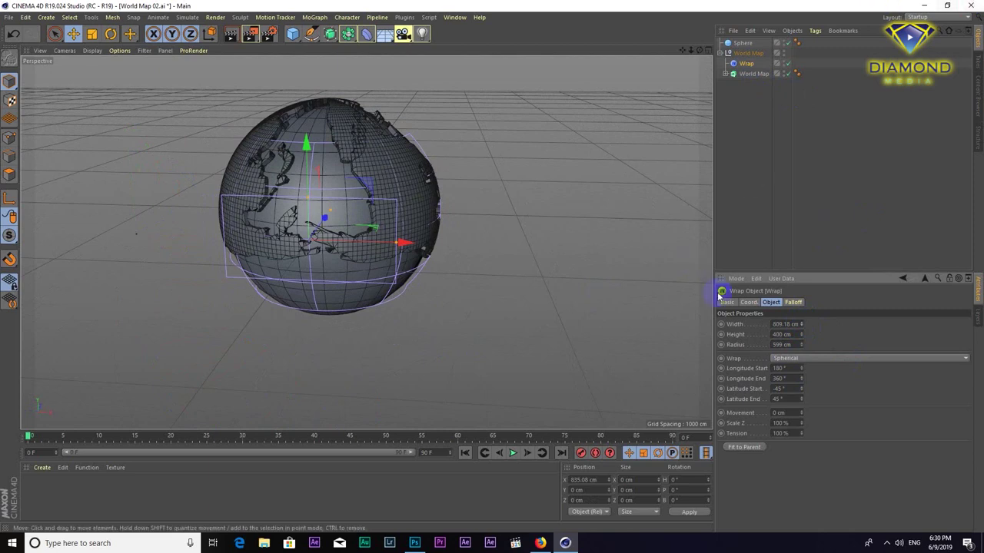
drag(802, 326, 802, 335)
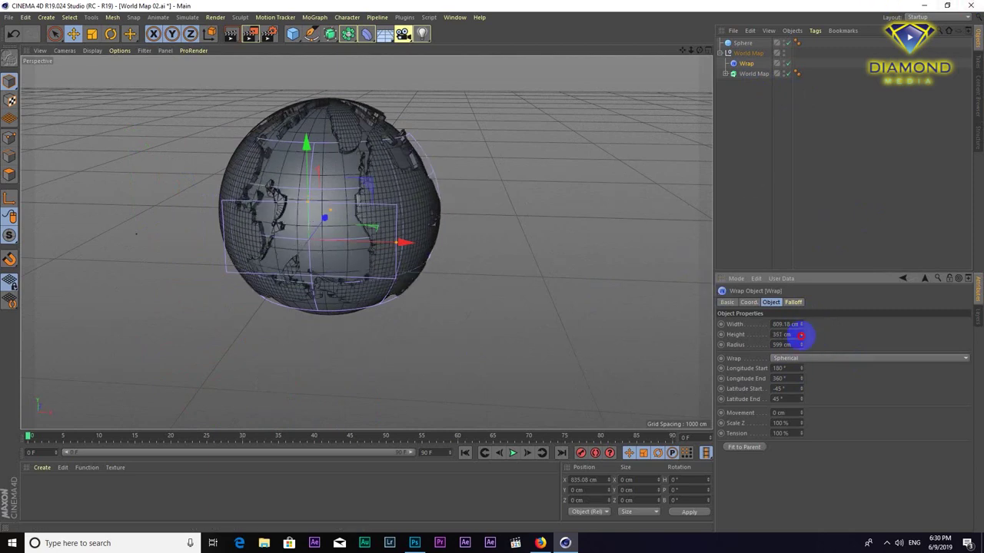
drag(800, 339, 802, 331)
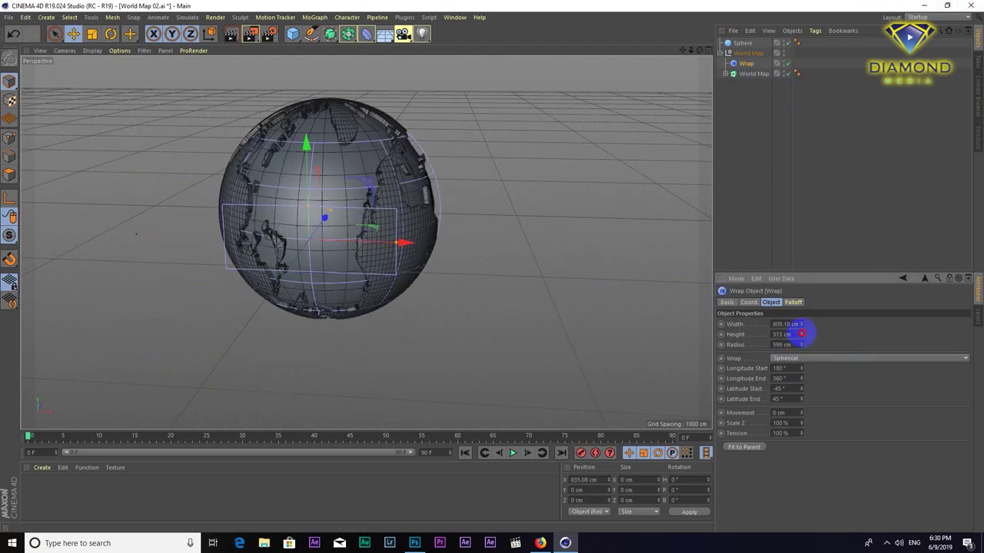
middle_click(561, 411)
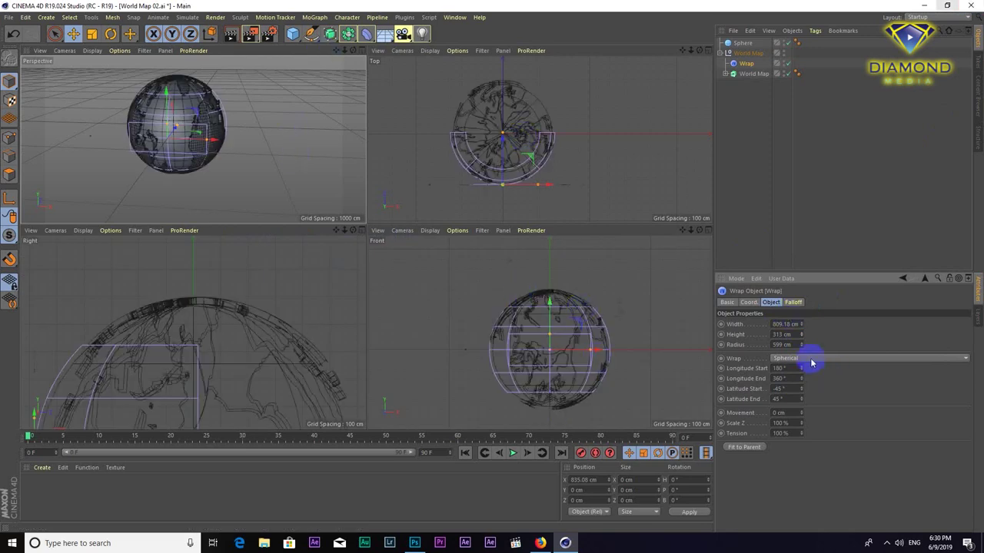
mouse_move(801, 325)
mouse_down()
mouse_move(804, 344)
mouse_move(802, 333)
mouse_up()
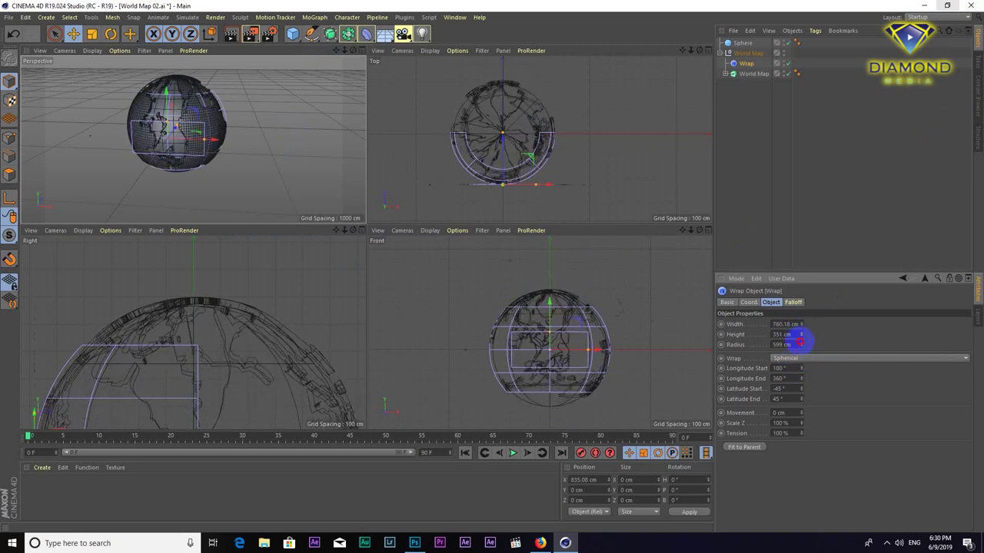
Orbit around the globe to inspect how the continents hug the sphere
alt+drag(194, 134, 492, 266)
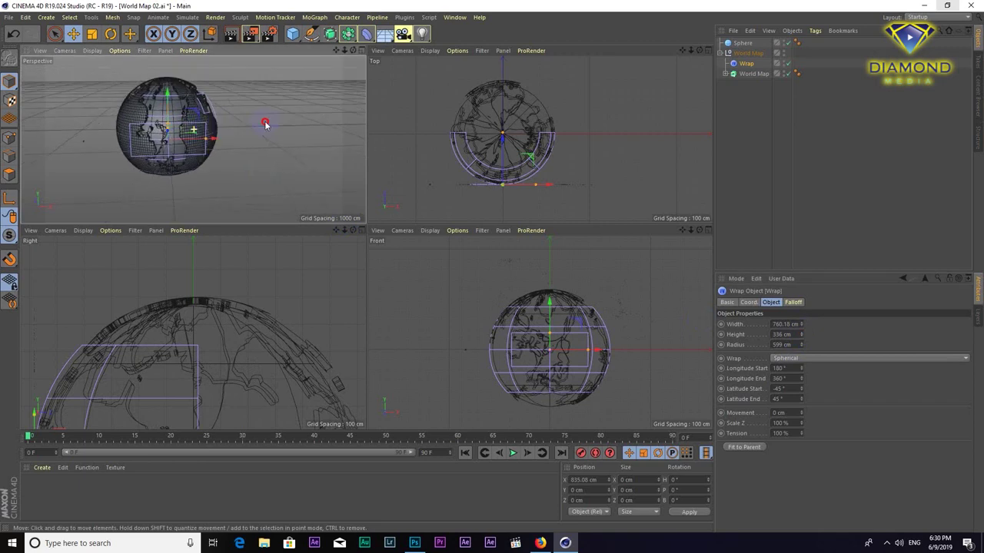
alt+drag(194, 129, 195, 129)
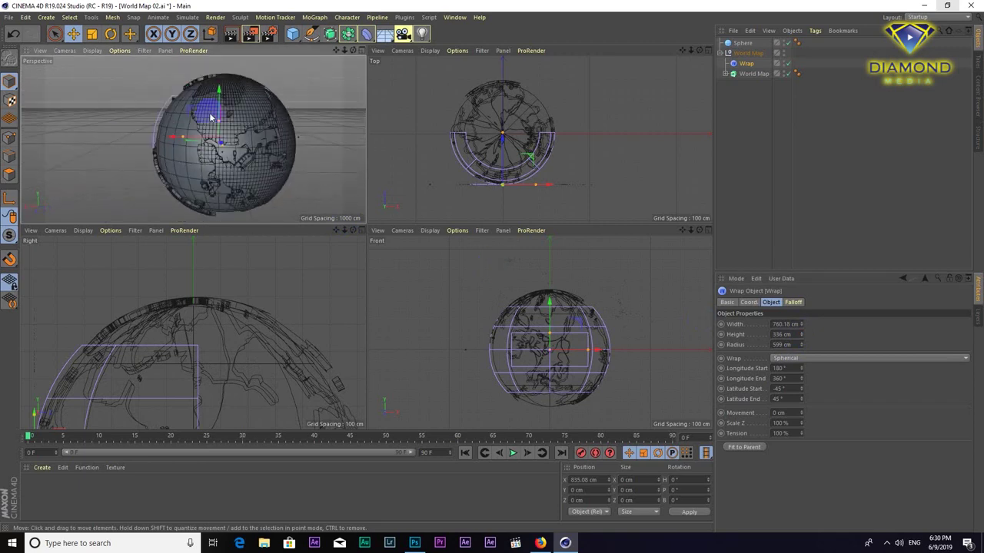
scroll(229, 126, down, 3)
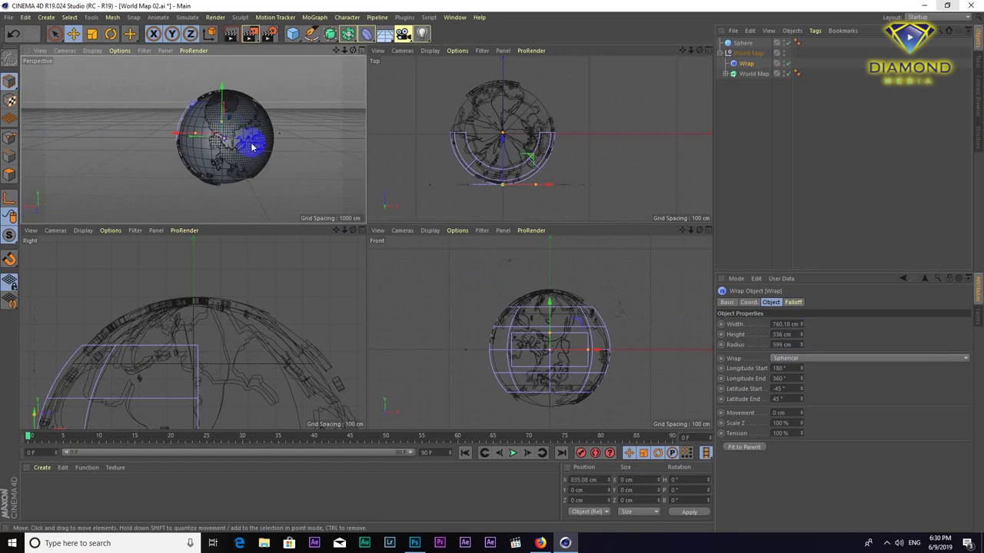
alt+middle_drag(258, 147, 238, 151)
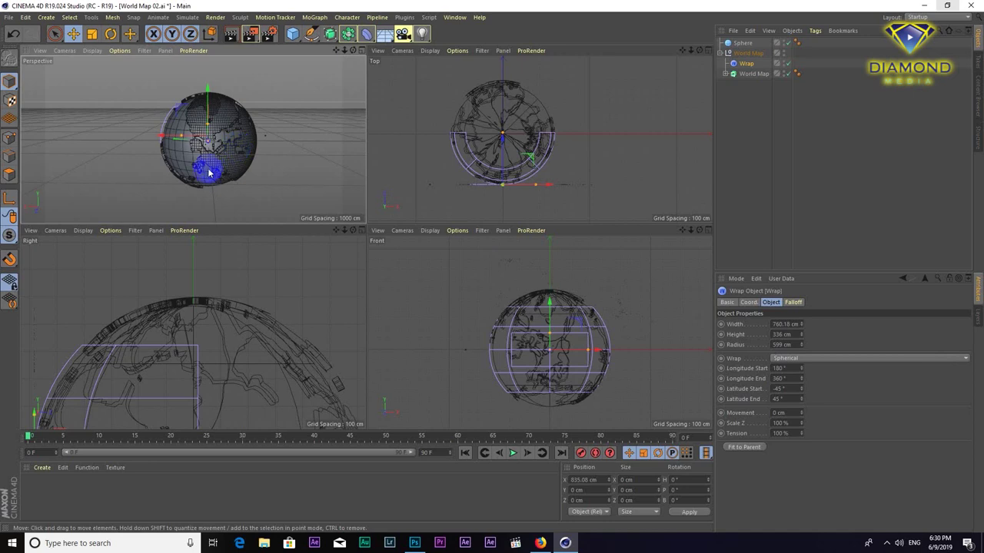
alt+drag(198, 172, 277, 150)
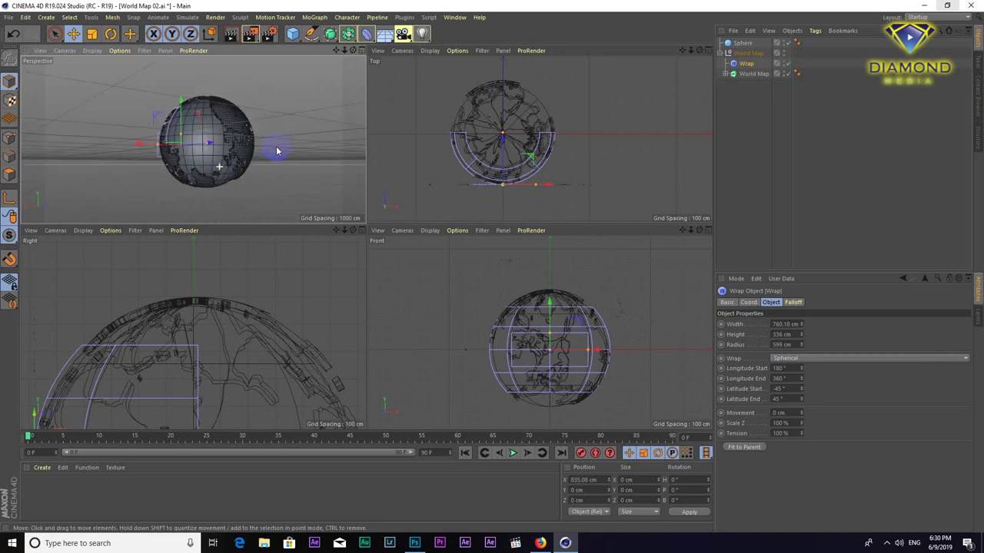
click(362, 51)
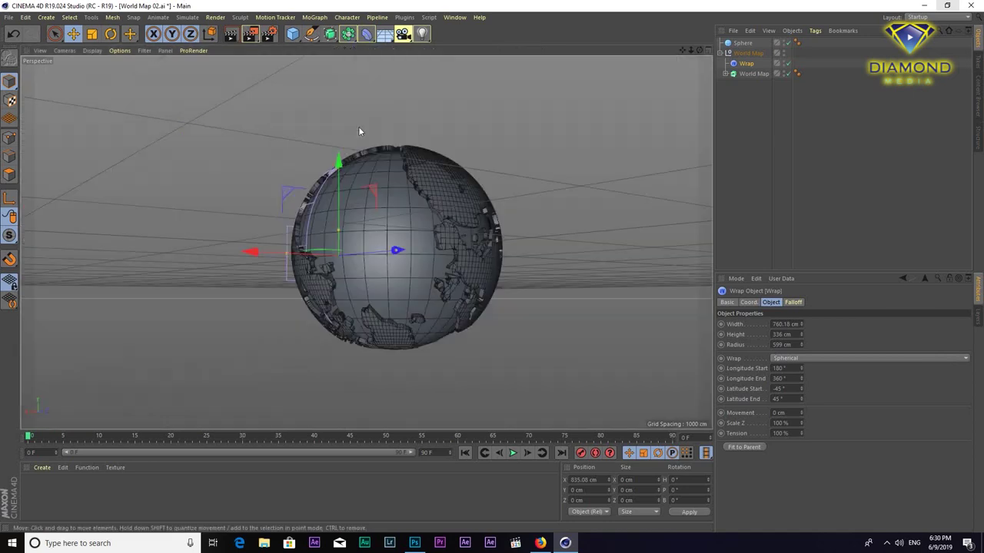
mouse_move(369, 207)
alt+mouse_down()
mouse_move(453, 237)
mouse_move(441, 193)
alt+mouse_up()
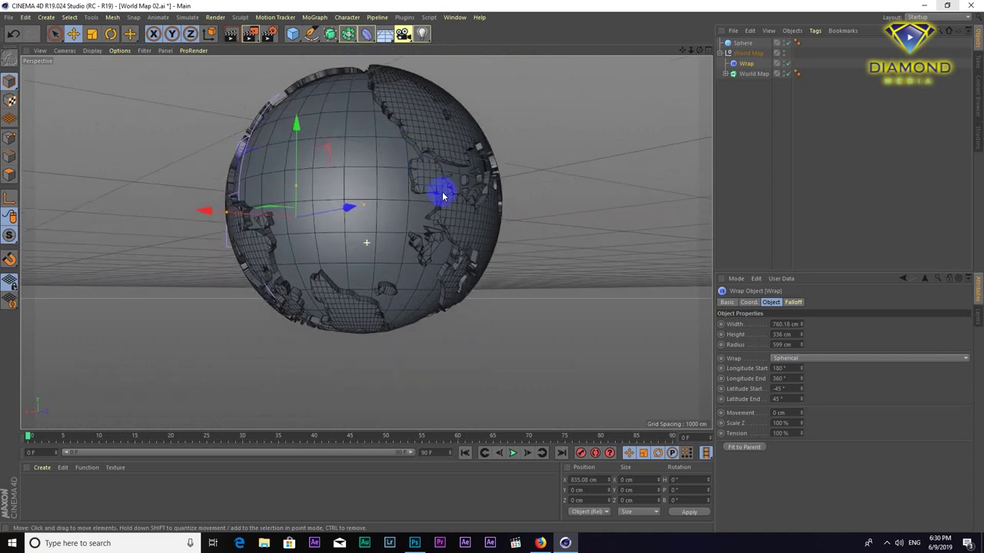
mouse_move(414, 225)
alt+mouse_down()
mouse_move(428, 233)
mouse_move(413, 248)
mouse_move(430, 222)
mouse_move(421, 268)
mouse_move(432, 263)
alt+mouse_up()
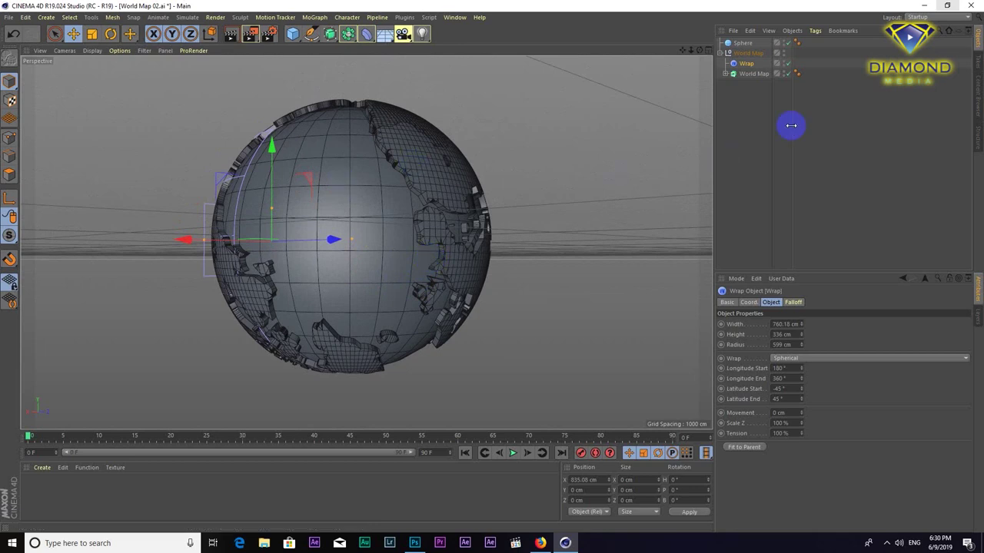
click(742, 44)
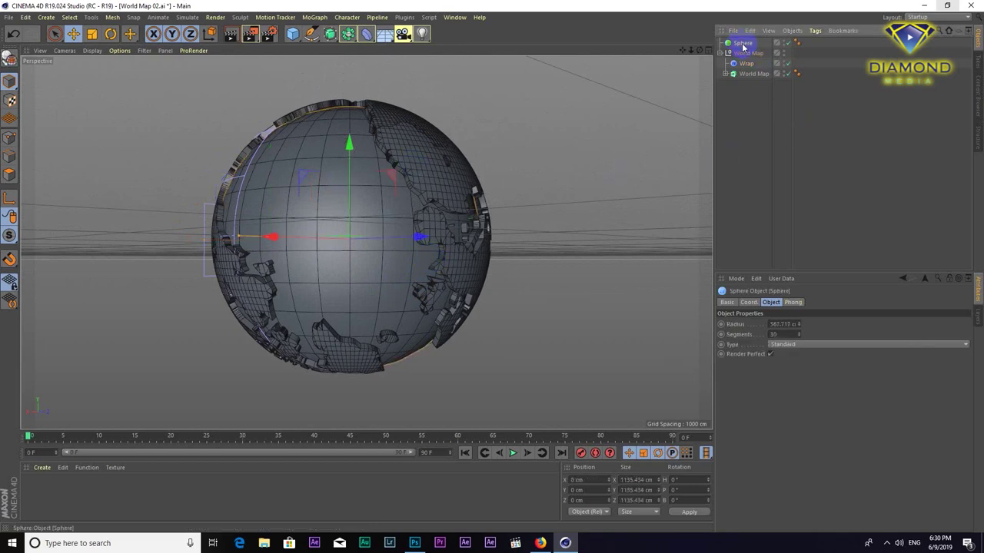
Add an Atom Array and place the Sphere inside it to form a lattice cage
click(350, 37)
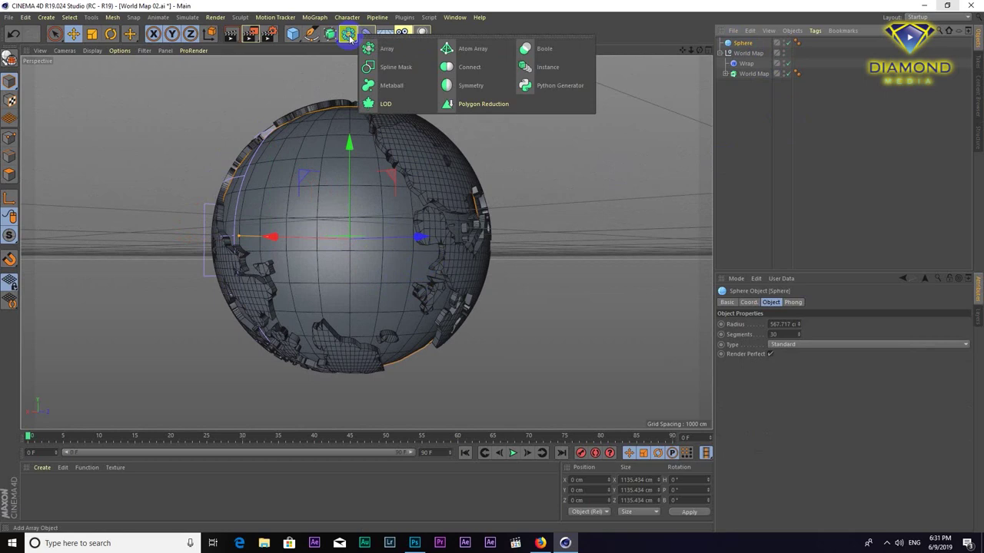
click(482, 51)
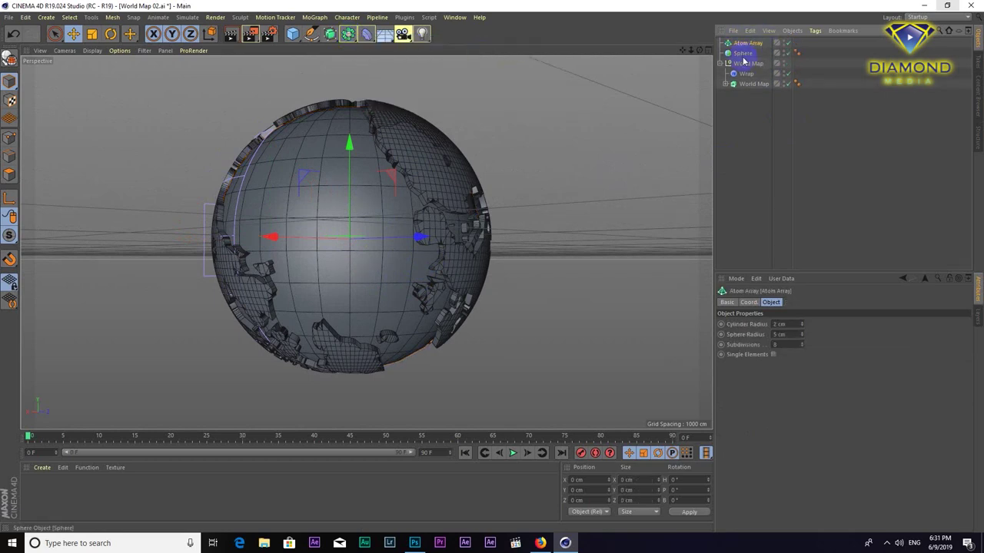
drag(743, 58, 743, 52)
drag(745, 44, 747, 44)
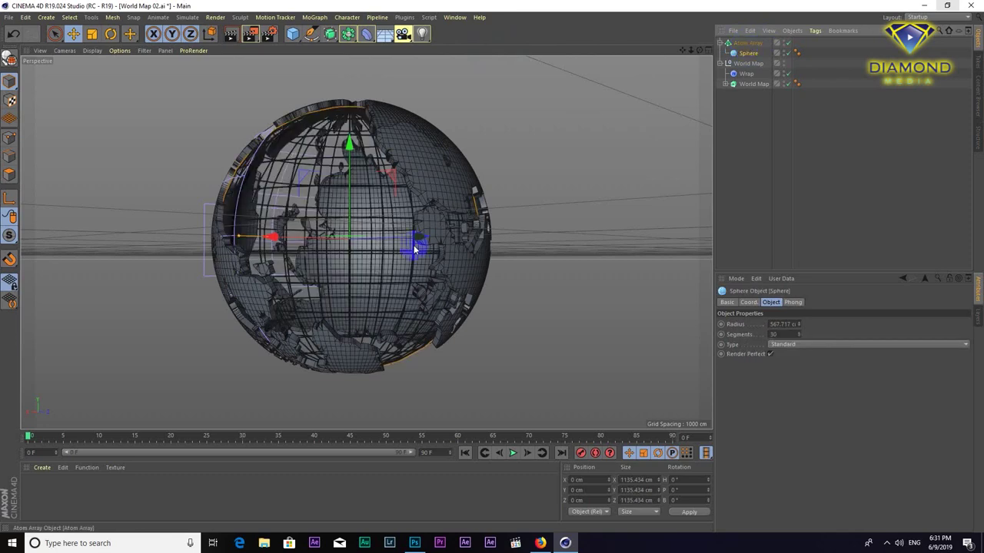
scroll(379, 222, up, 3)
scroll(359, 230, down, 1)
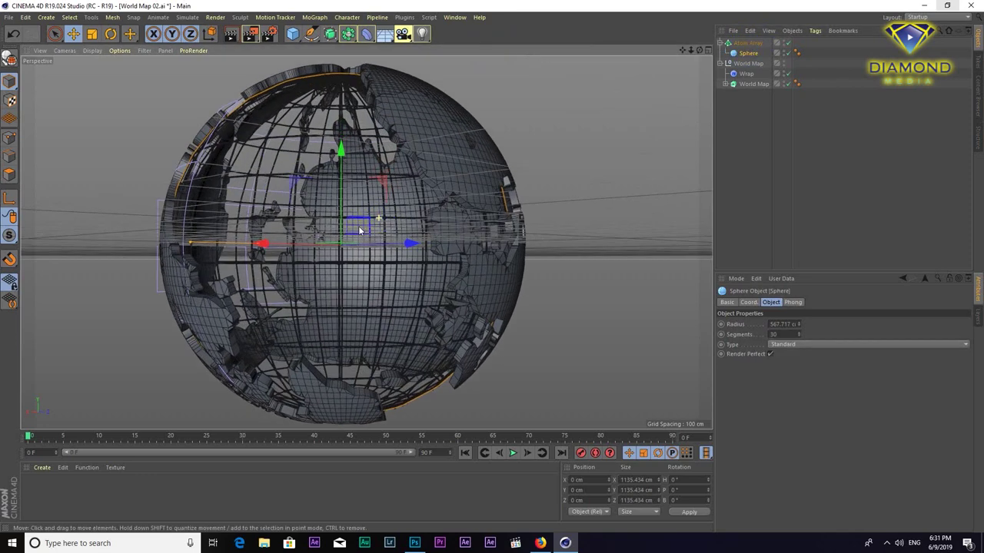
mouse_move(334, 243)
alt+mouse_down()
mouse_move(348, 232)
mouse_move(262, 241)
mouse_move(399, 231)
alt+mouse_up()
click(758, 53)
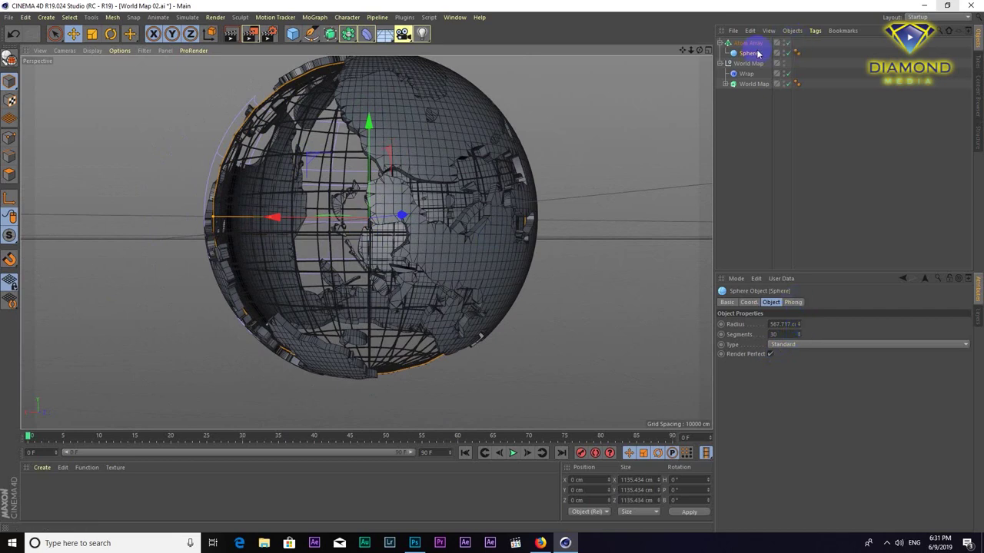
Set the Atom Array to 2 cm cylinder radius, 5 cm sphere radius and 8 subdivisions
click(746, 43)
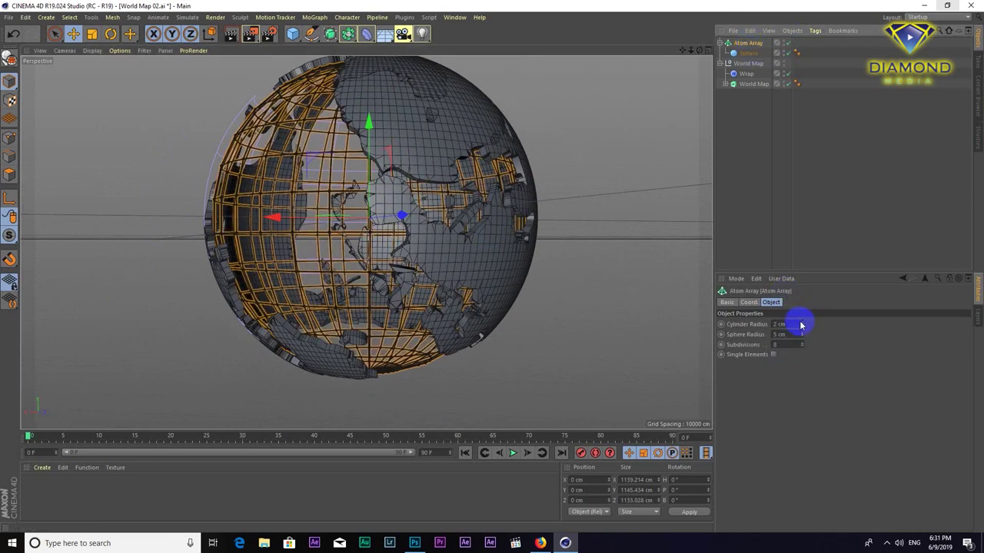
drag(801, 323, 884, 542)
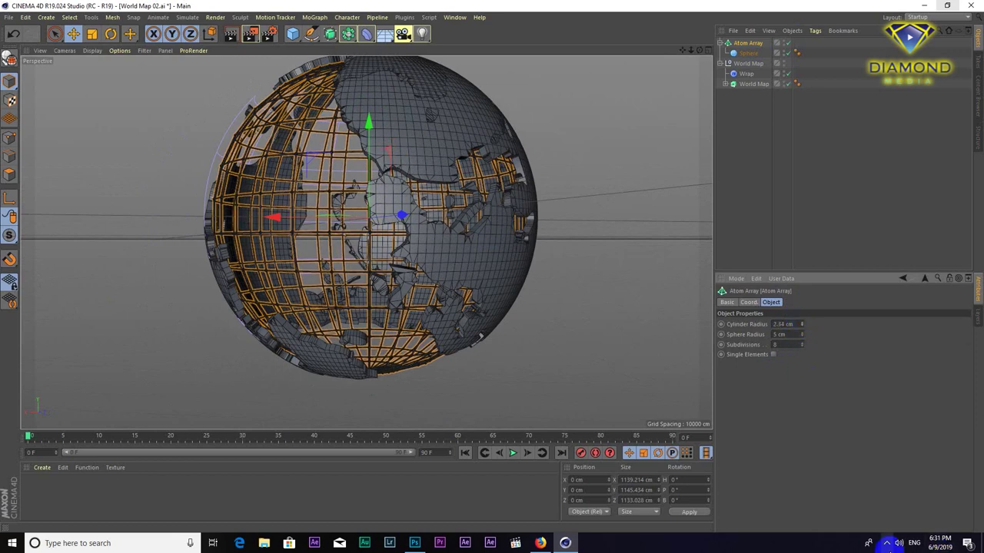
mouse_move(802, 340)
mouse_down()
mouse_move(805, 380)
mouse_move(801, 345)
mouse_up()
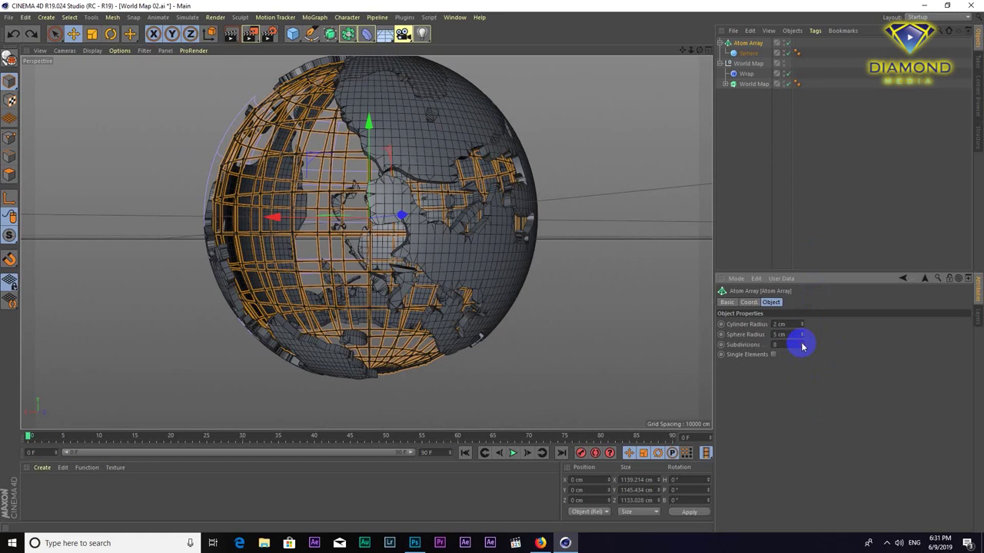
drag(801, 346, 510, 242)
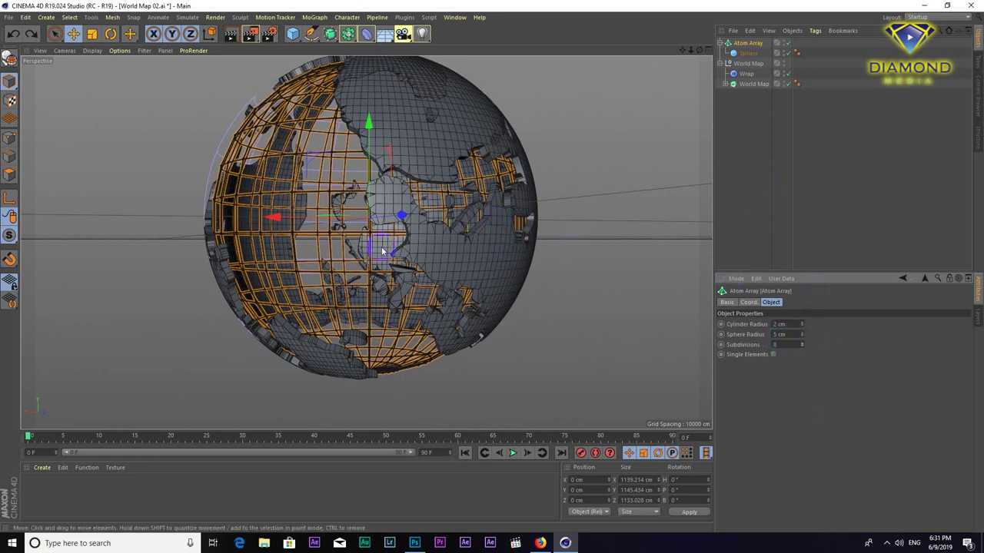
scroll(382, 251, down, 5)
mouse_move(341, 268)
alt+mouse_down()
mouse_move(510, 286)
mouse_move(332, 261)
mouse_move(483, 312)
mouse_move(378, 312)
mouse_move(476, 281)
mouse_move(330, 298)
mouse_move(295, 259)
alt+mouse_up()
mouse_move(395, 312)
alt+mouse_down()
mouse_move(292, 306)
mouse_move(351, 292)
mouse_move(451, 292)
mouse_move(407, 329)
mouse_move(459, 312)
mouse_move(429, 308)
alt+mouse_up()
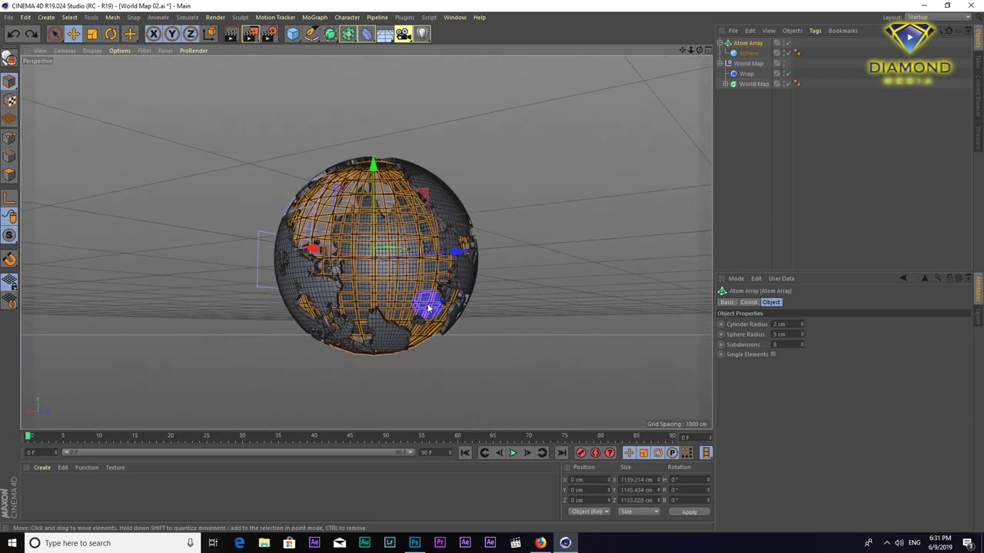
alt+drag(417, 274, 424, 267)
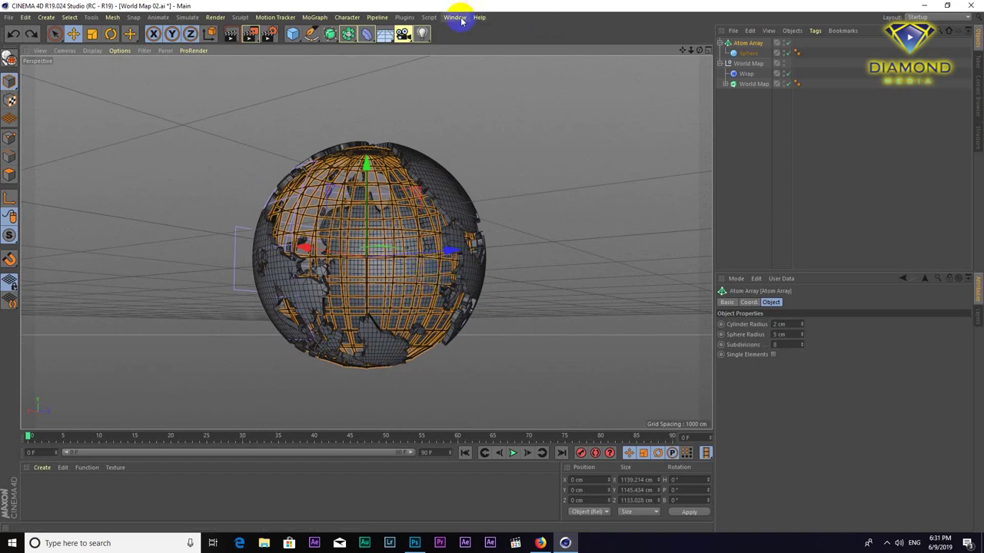
click(9, 17)
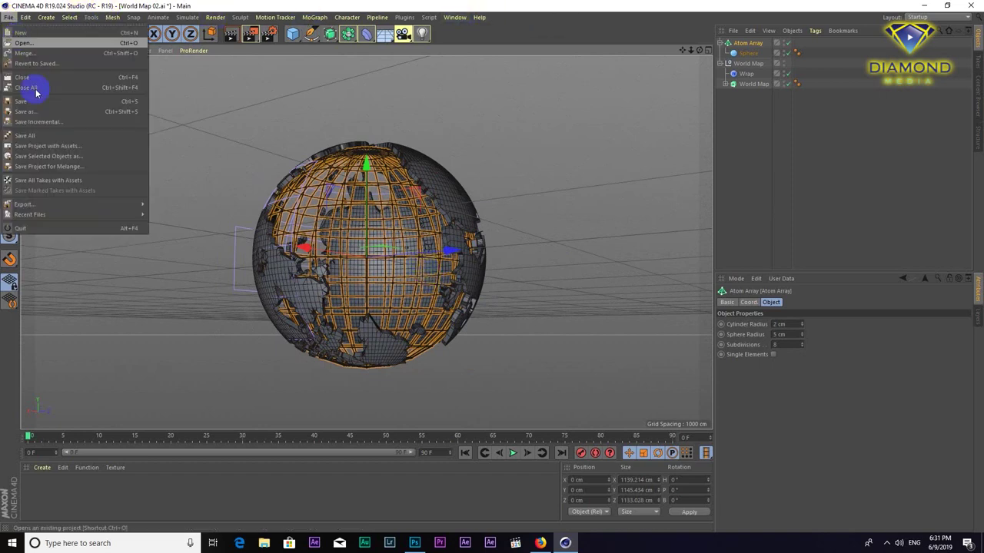
Save the scene as World Map 02.c4d in the Cinema 4D Model folder
click(31, 112)
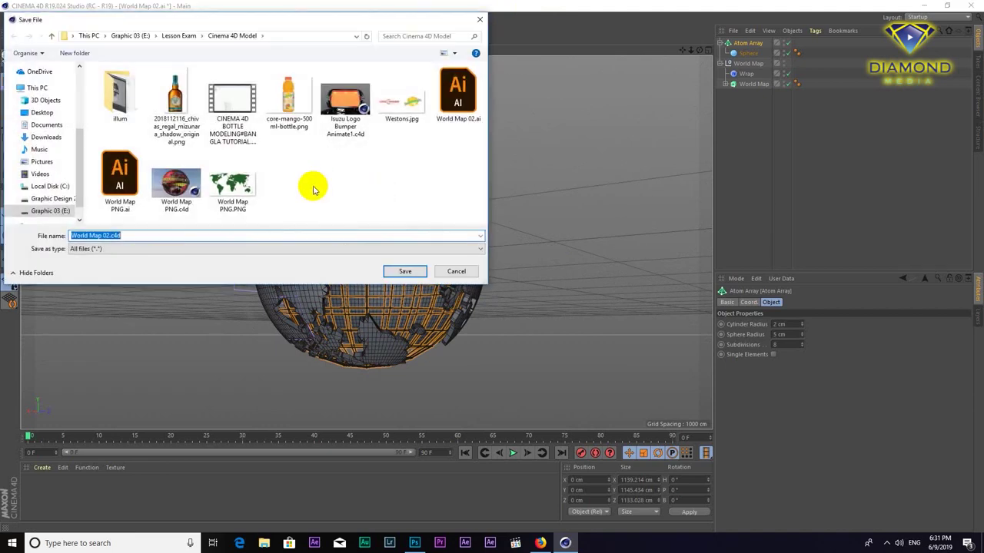
click(396, 273)
scroll(395, 278, up, 5)
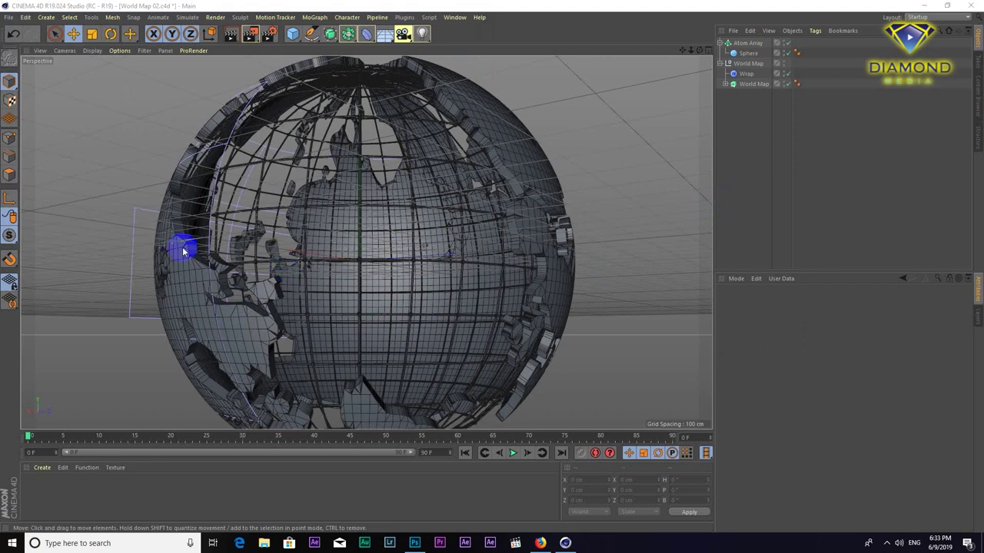
drag(285, 270, 523, 221)
click(555, 202)
click(454, 31)
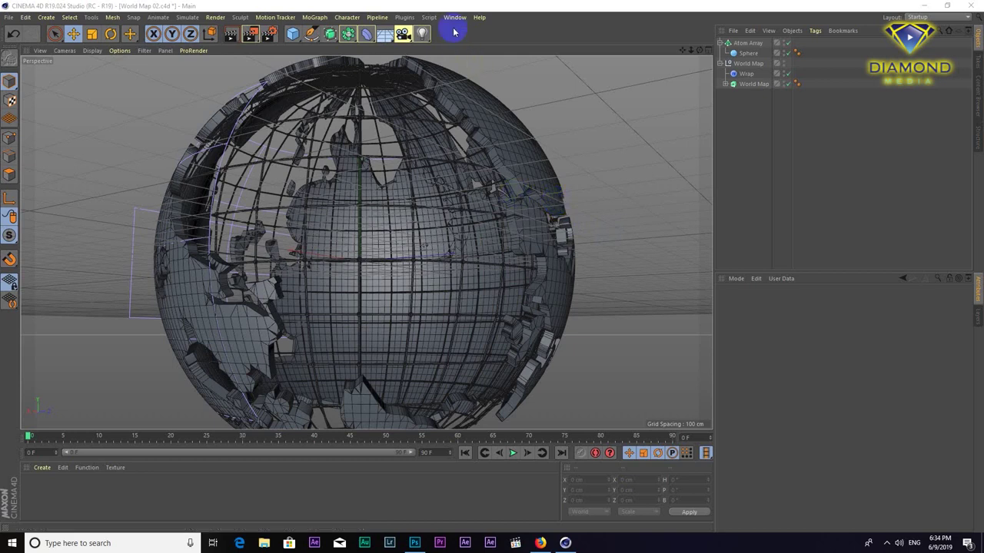
click(454, 19)
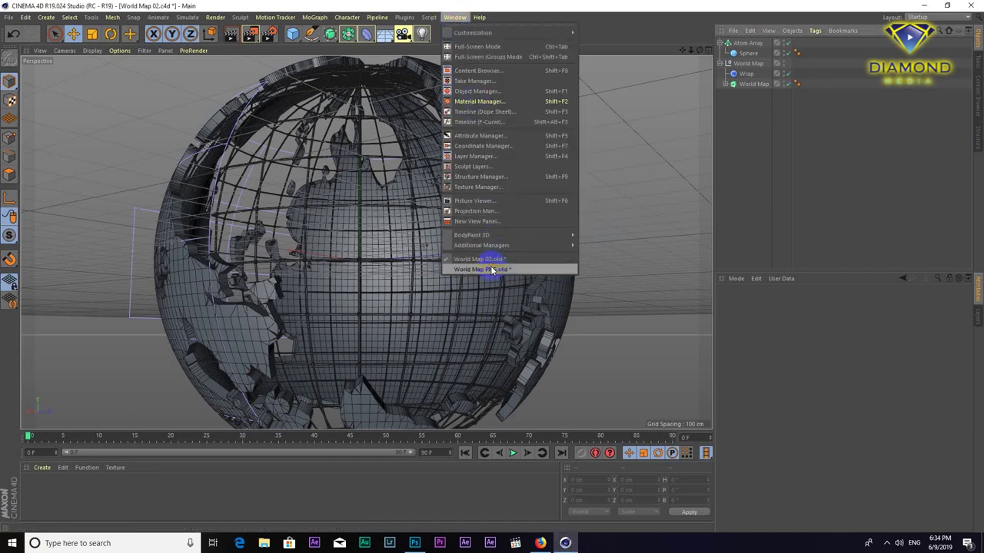
click(492, 270)
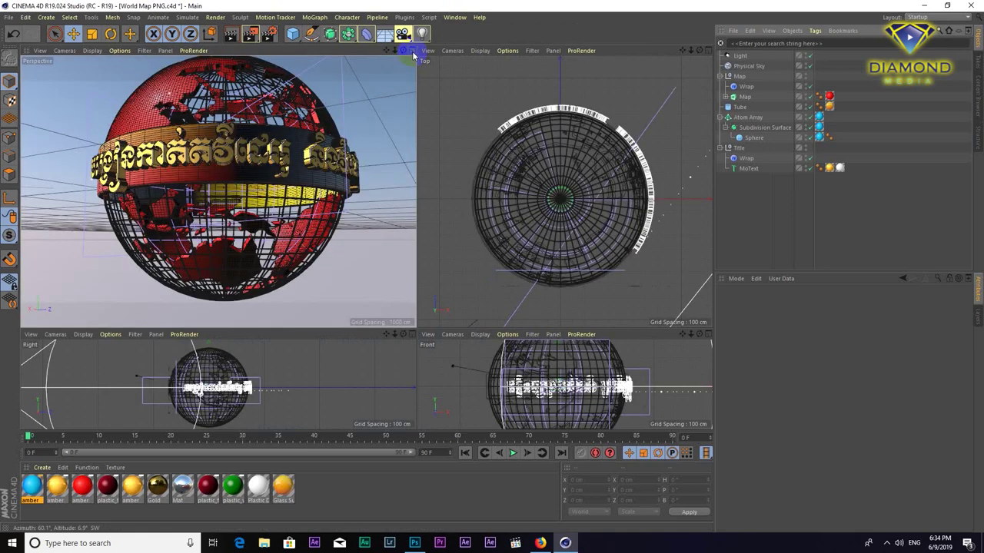
click(412, 54)
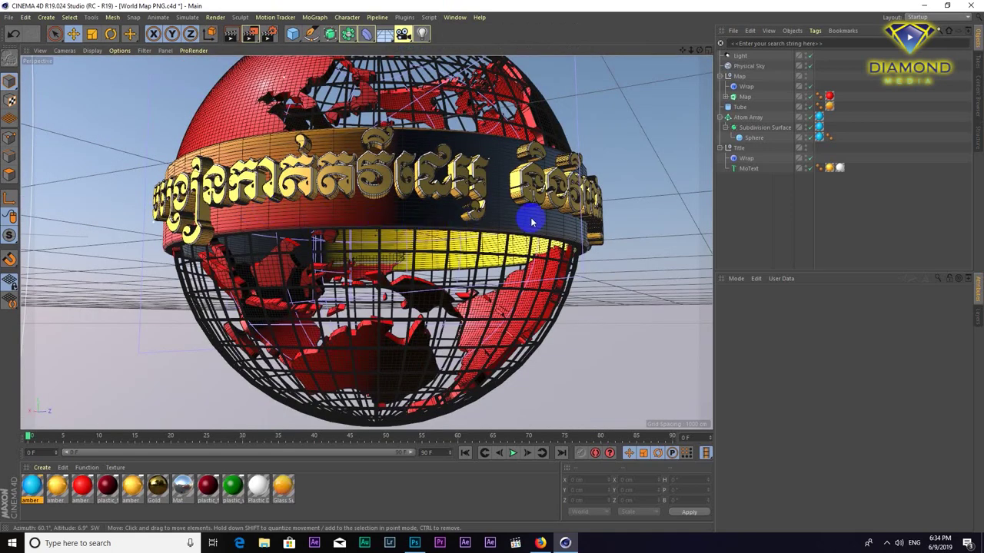
scroll(510, 212, up, 2)
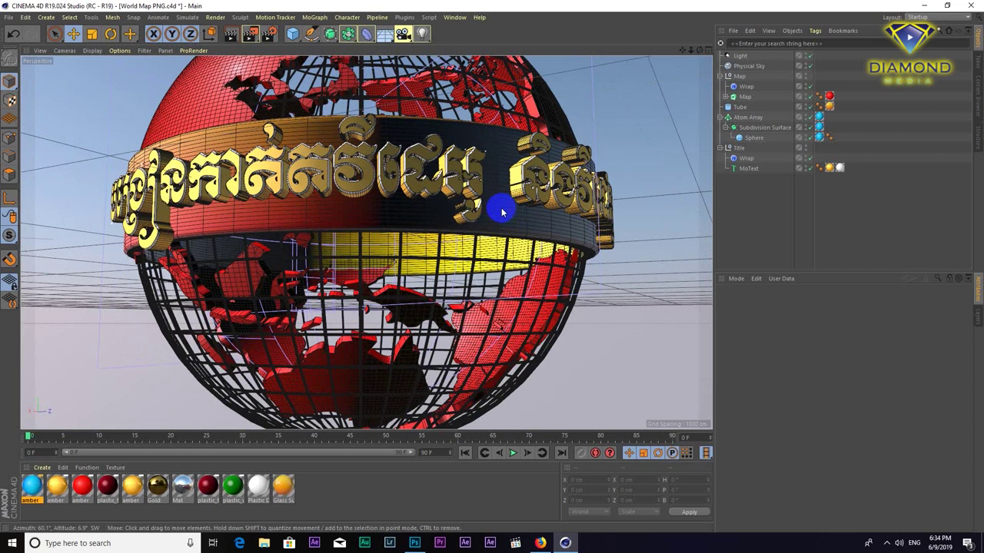
scroll(502, 211, up, 2)
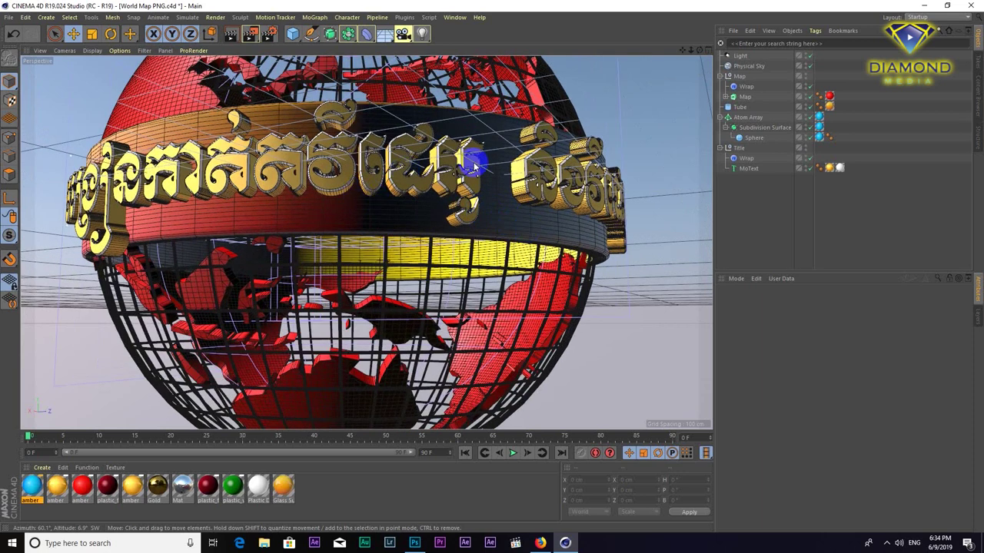
click(454, 17)
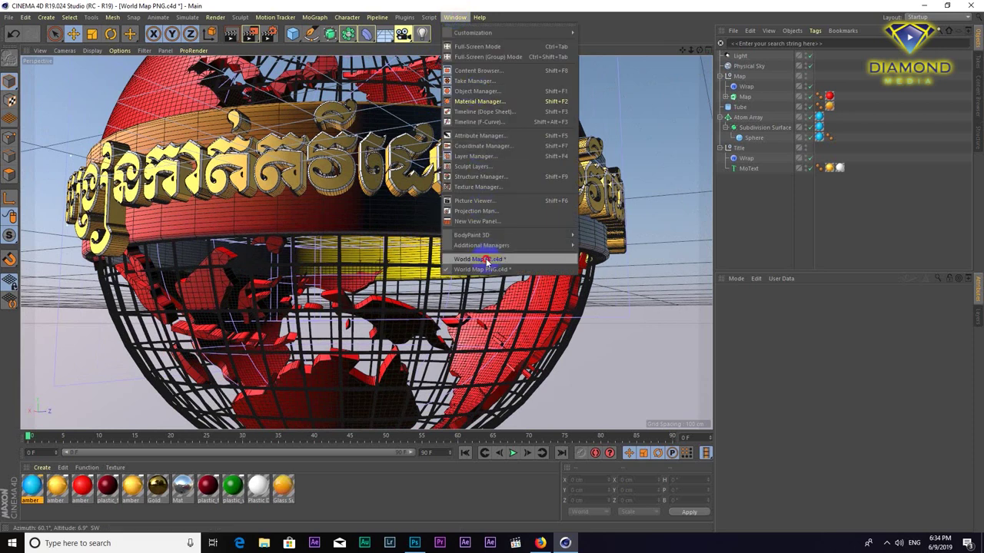
click(485, 260)
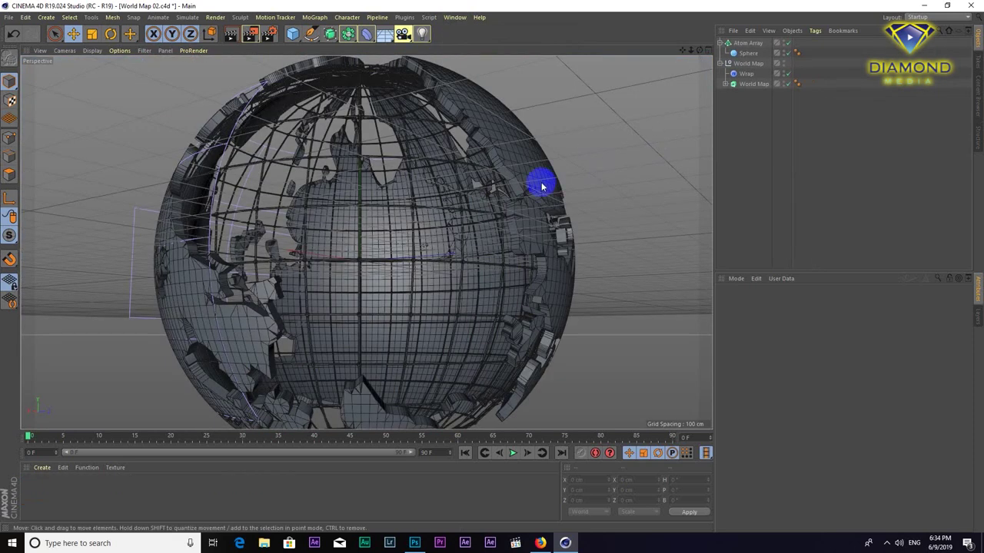
mouse_move(435, 277)
alt+mouse_down()
mouse_move(551, 265)
mouse_move(444, 265)
mouse_move(439, 220)
mouse_move(466, 222)
alt+mouse_up()
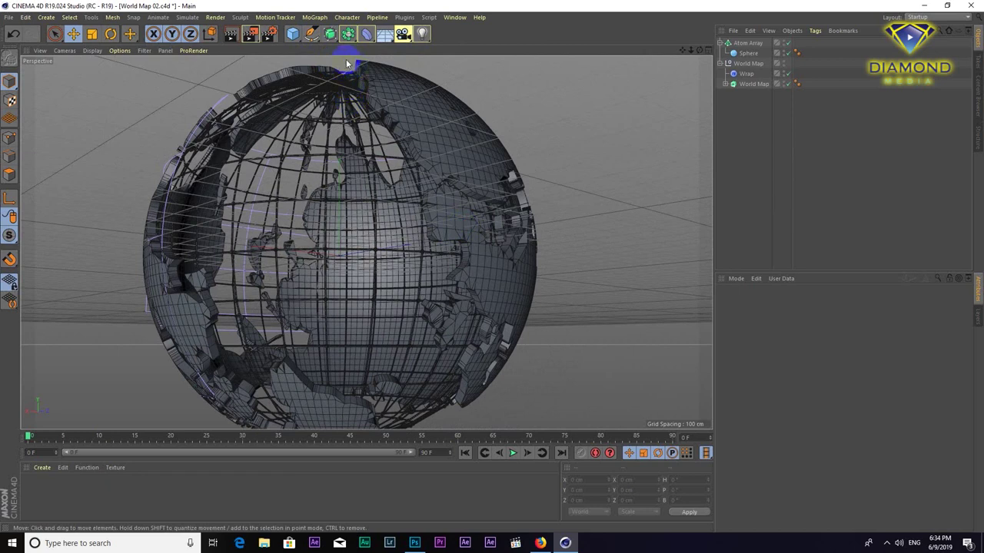
Add a Tube primitive at the globe's centre and trial its radius and height changes
click(292, 34)
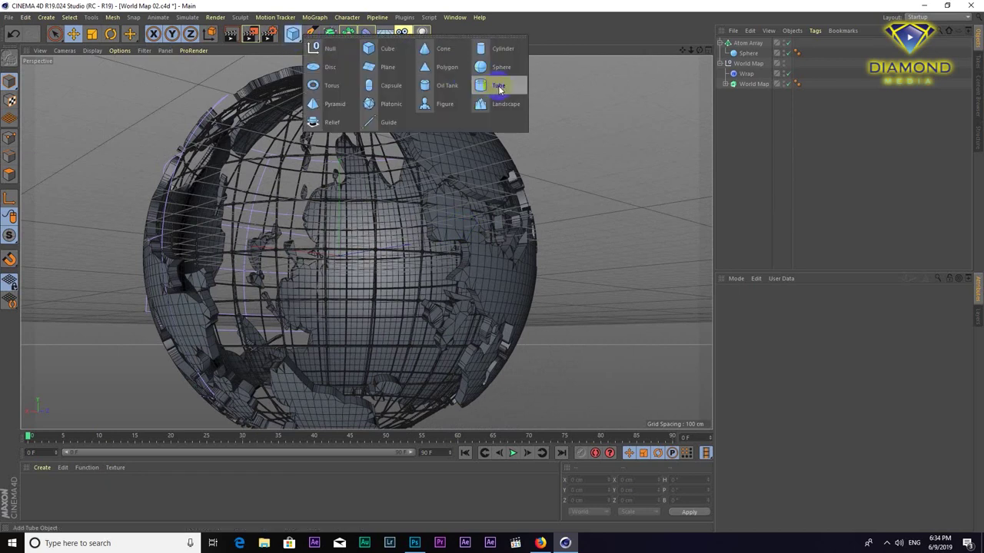
click(498, 85)
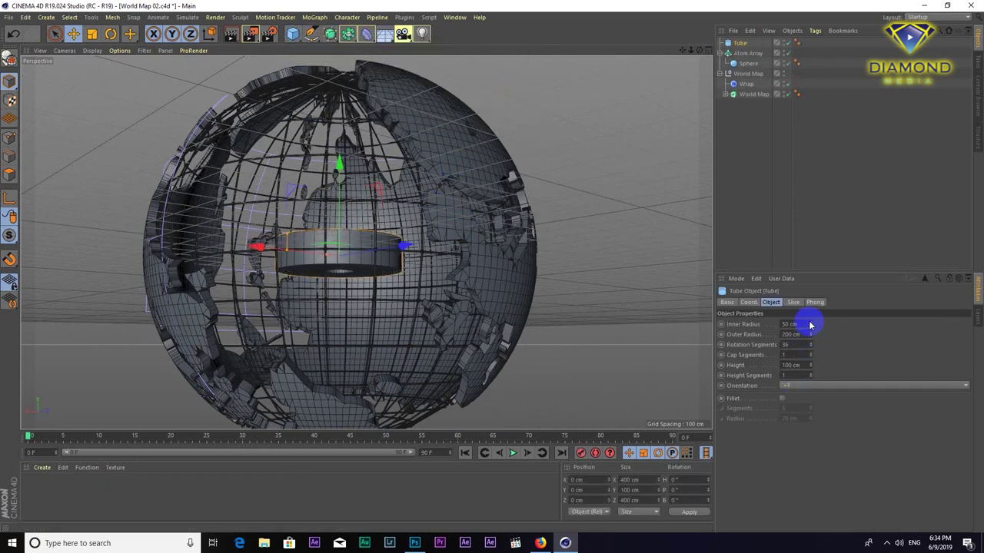
click(809, 324)
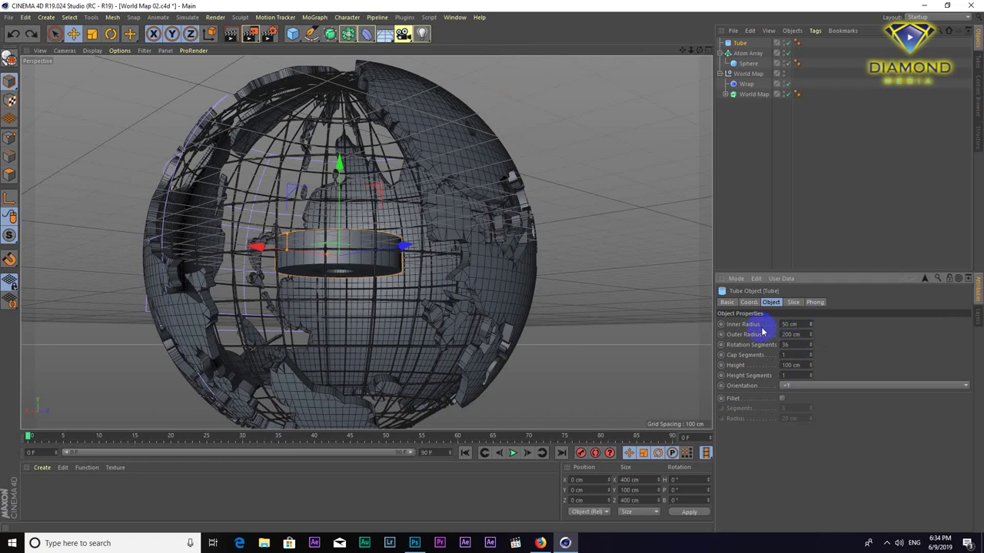
scroll(377, 292, up, 2)
scroll(377, 292, up, 2)
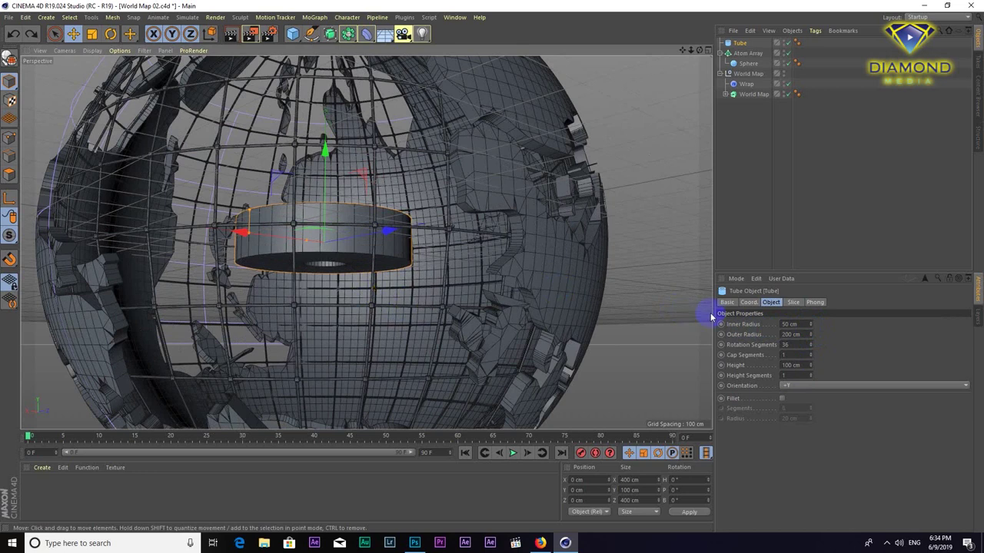
mouse_move(810, 323)
mouse_down()
mouse_move(820, 314)
mouse_move(808, 329)
mouse_up()
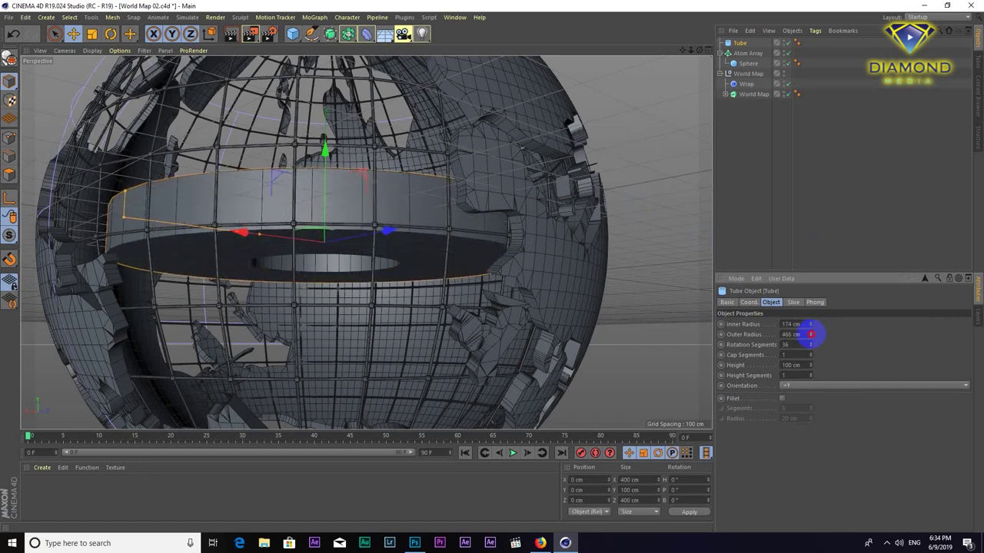
key(ctrl+z)
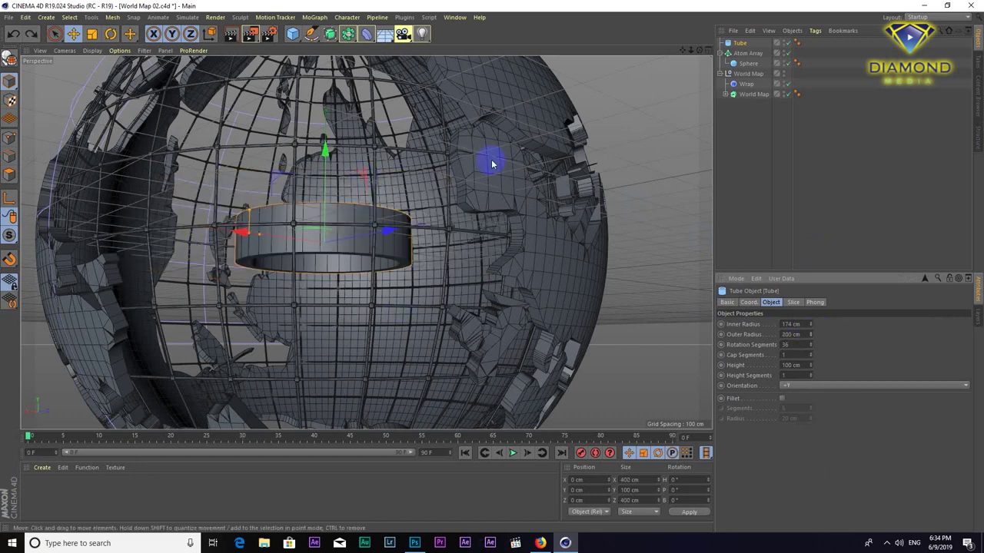
scroll(423, 163, down, 2)
scroll(422, 163, down, 2)
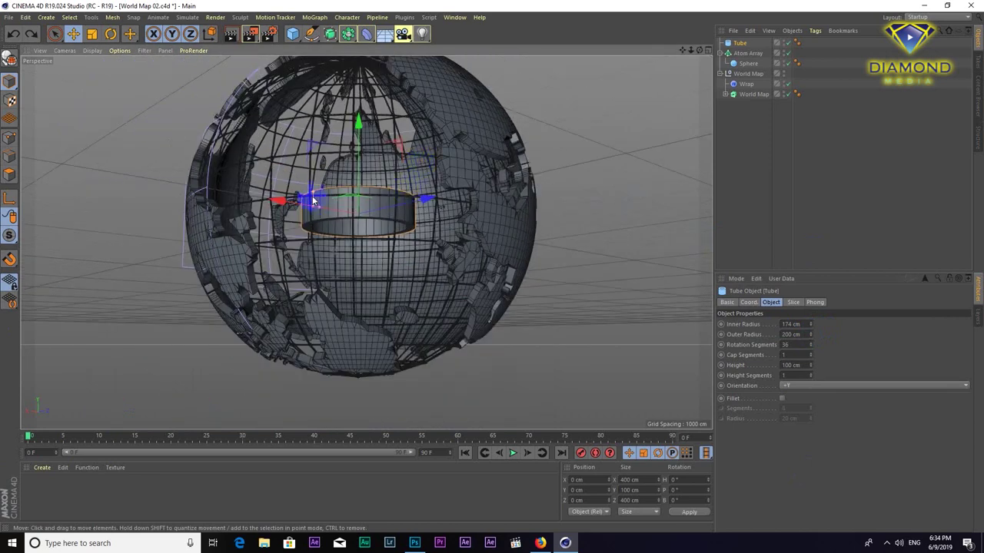
mouse_move(312, 202)
mouse_down()
mouse_move(188, 181)
mouse_move(196, 186)
mouse_up()
key(ctrl+z)
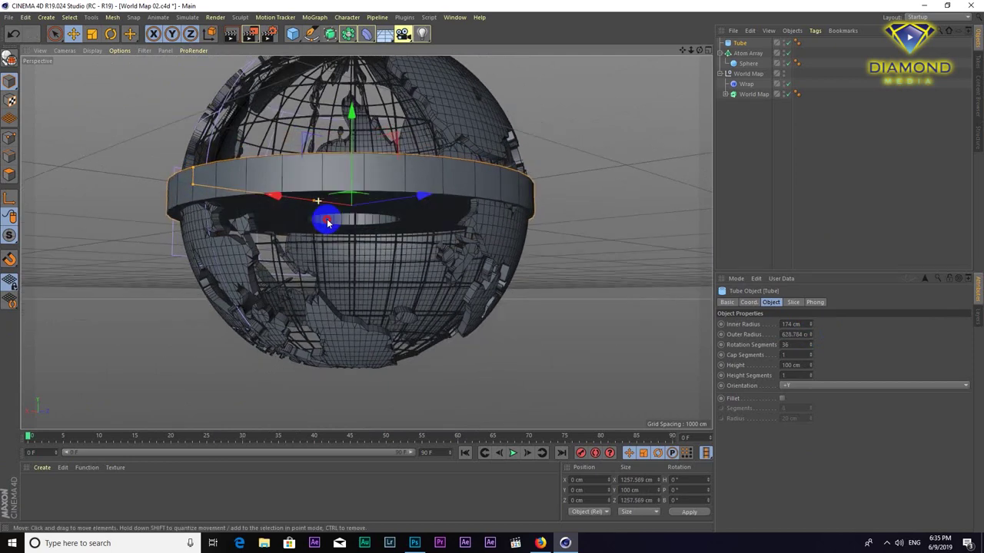
Set the tube height to about 218 cm and widen its inner radius to 610 cm
alt+drag(327, 220, 259, 221)
mouse_move(193, 161)
mouse_down()
mouse_move(197, 149)
mouse_move(633, 308)
mouse_up()
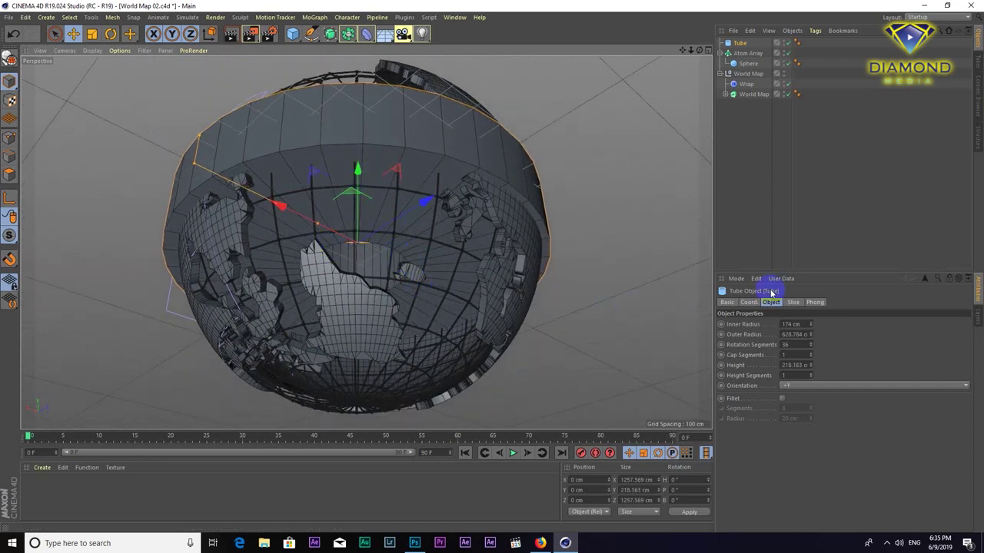
drag(813, 325, 826, 307)
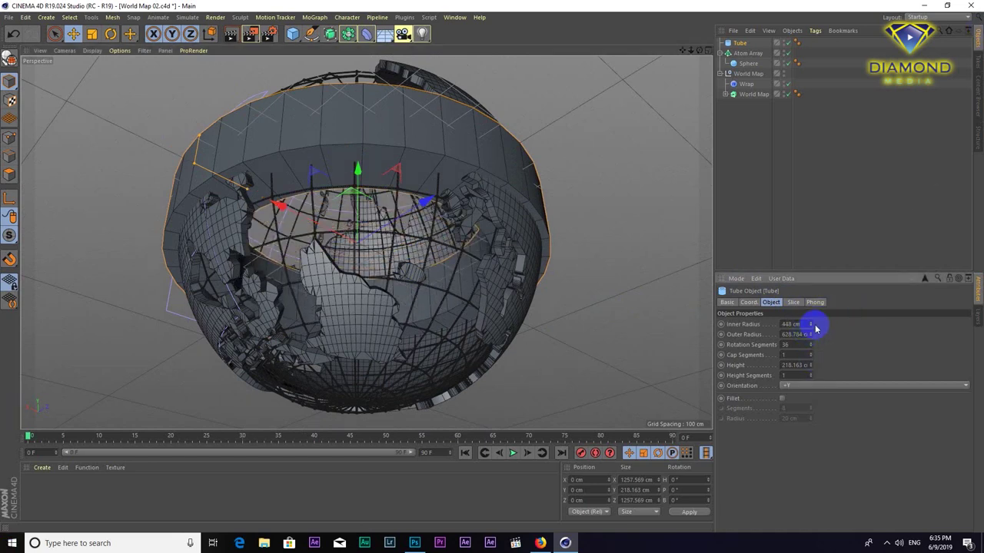
drag(813, 327, 824, 312)
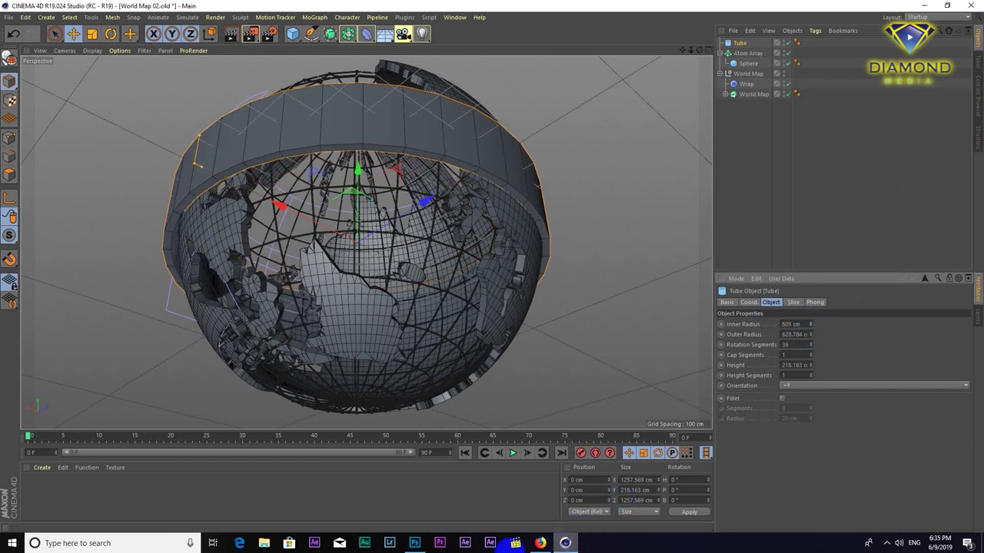
middle_click(415, 350)
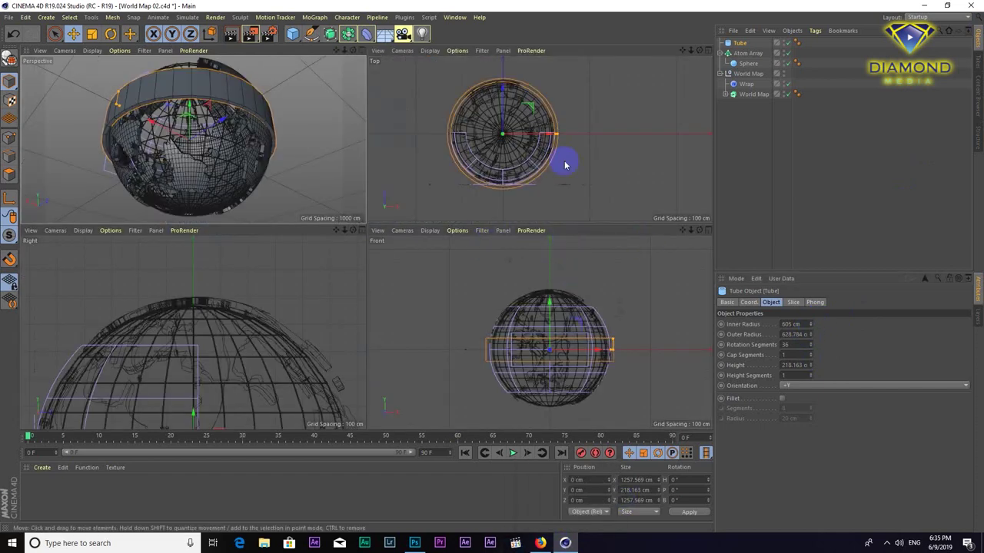
scroll(528, 148, up, 3)
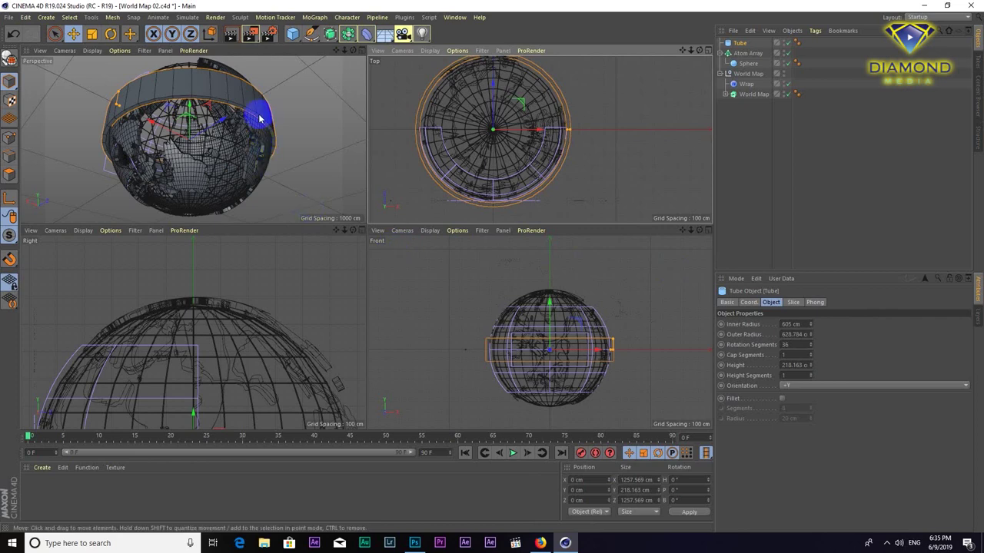
drag(810, 324, 810, 325)
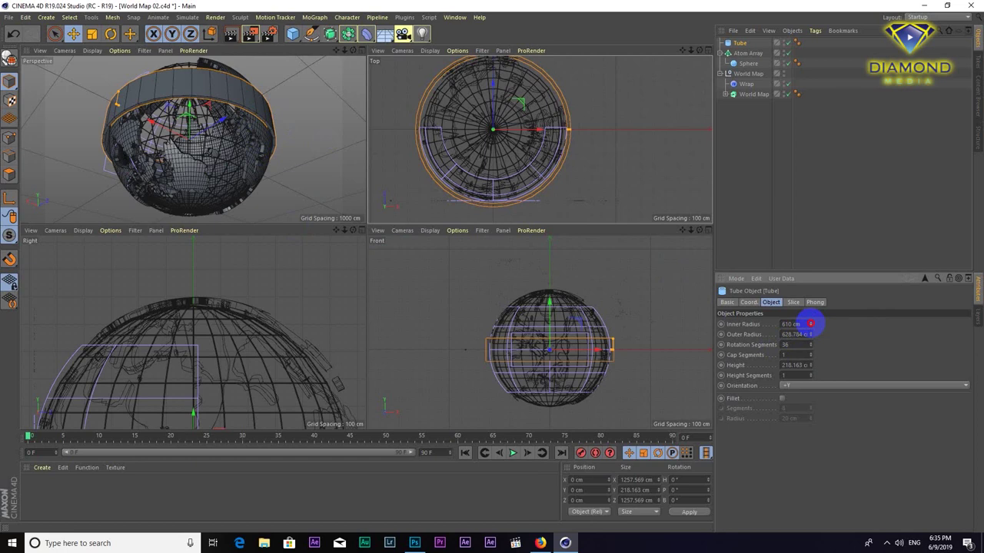
Orbit the views to check the thin ring band around the globe's equator
mouse_move(220, 136)
alt+mouse_down()
mouse_move(219, 171)
mouse_move(192, 201)
mouse_move(492, 267)
mouse_move(248, 115)
mouse_move(313, 151)
mouse_move(156, 149)
mouse_move(256, 143)
mouse_move(188, 146)
mouse_move(223, 157)
alt+mouse_up()
scroll(223, 160, up, 1)
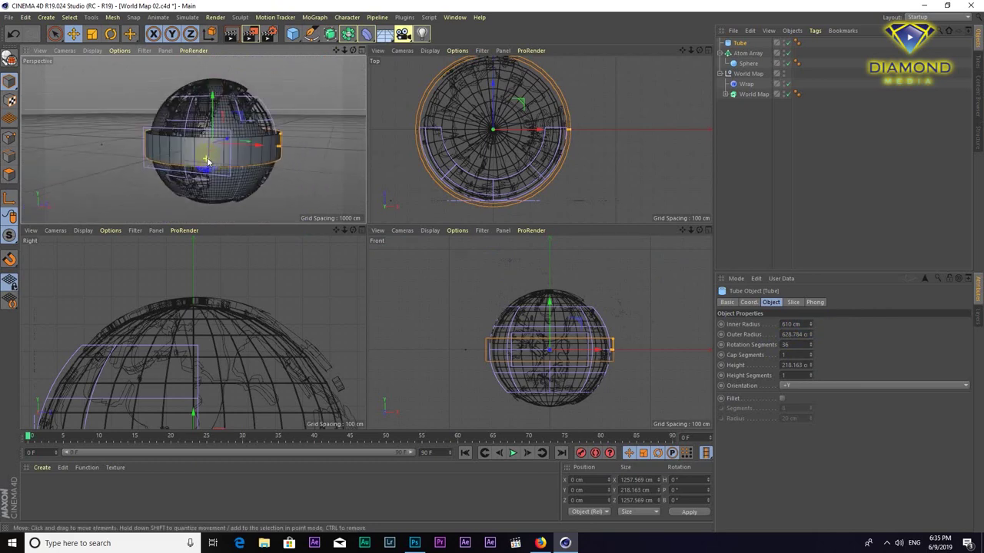
scroll(225, 163, up, 2)
scroll(226, 167, up, 2)
scroll(226, 167, down, 3)
mouse_move(229, 163)
alt+mouse_down()
mouse_move(253, 154)
mouse_move(129, 149)
mouse_move(263, 152)
mouse_move(220, 144)
alt+mouse_up()
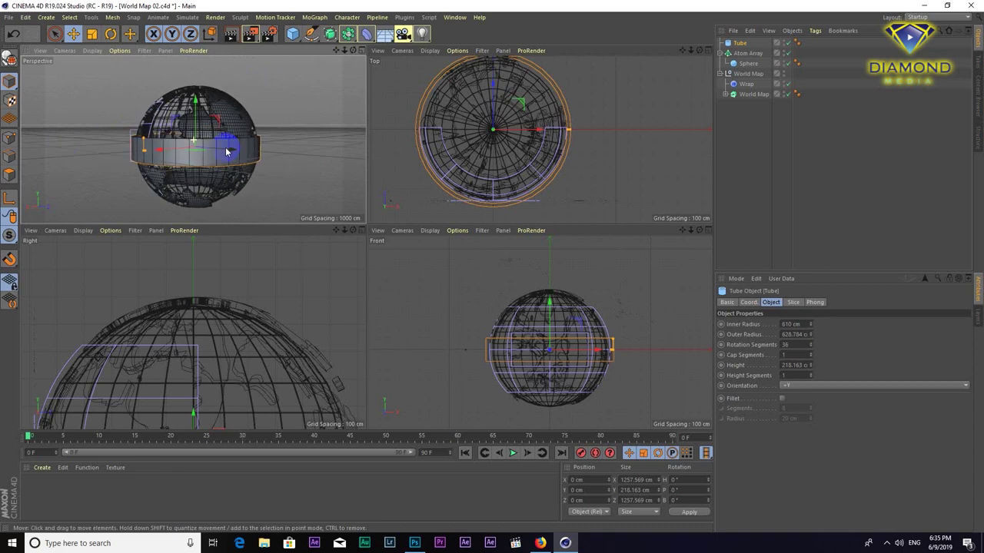
scroll(226, 149, up, 2)
scroll(254, 147, up, 1)
scroll(250, 147, down, 2)
alt+drag(246, 147, 238, 149)
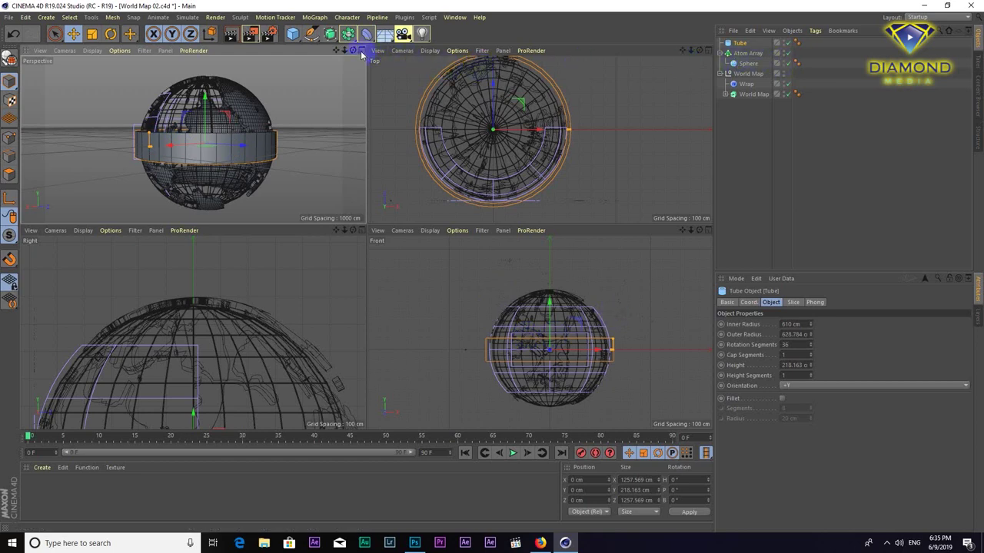
click(361, 50)
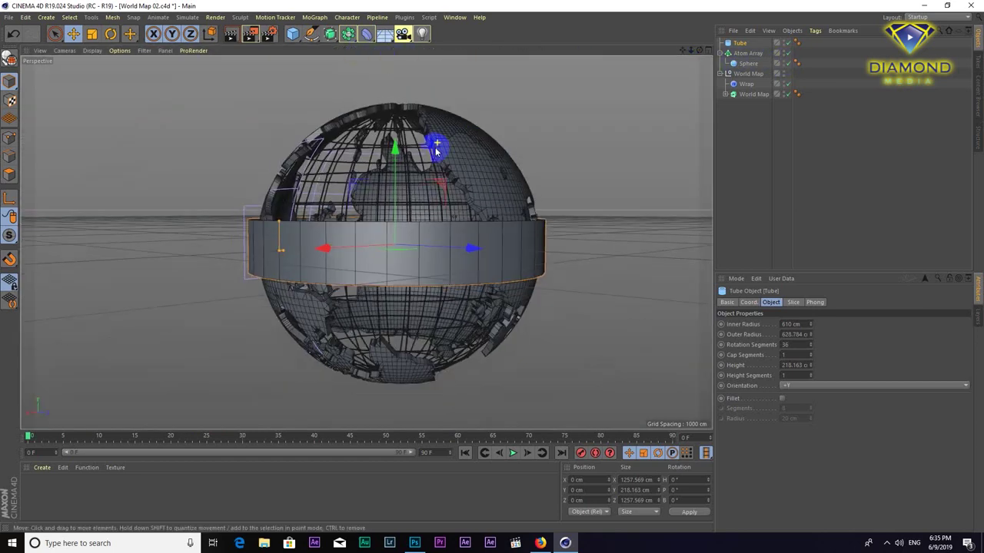
scroll(444, 261, down, 3)
alt+drag(444, 262, 431, 245)
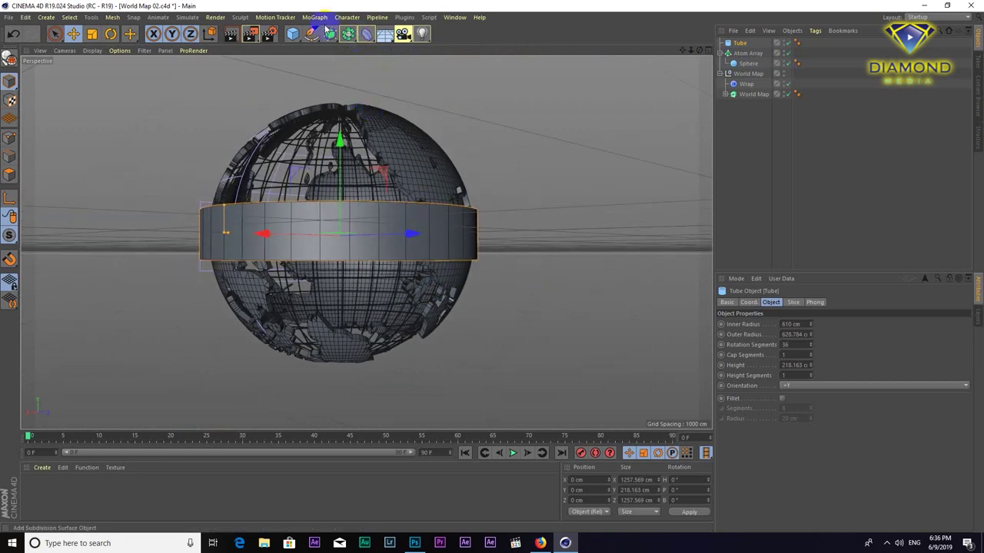
click(318, 19)
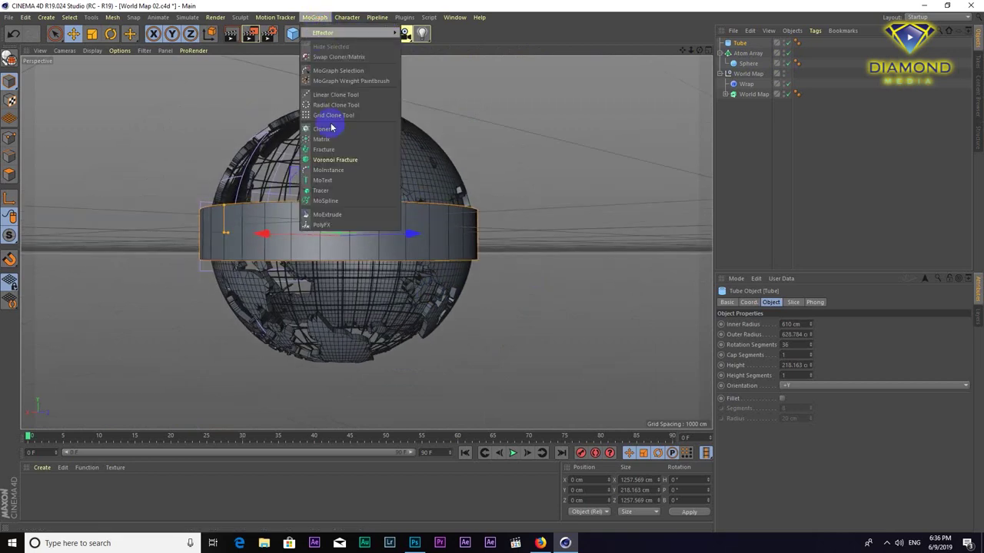
Add a MoText reading 'HAPPY KHMER NEW YEAR 2020' and orbit the view to read it
click(324, 181)
text(HAPPY KHMER NEW YEAR 2020)
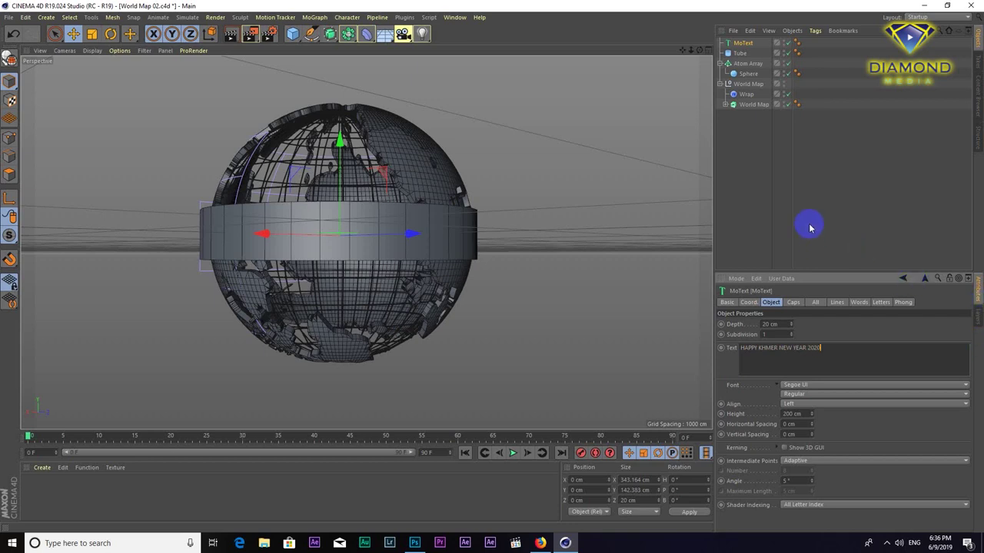
click(544, 196)
alt+right_drag(461, 208, 312, 244)
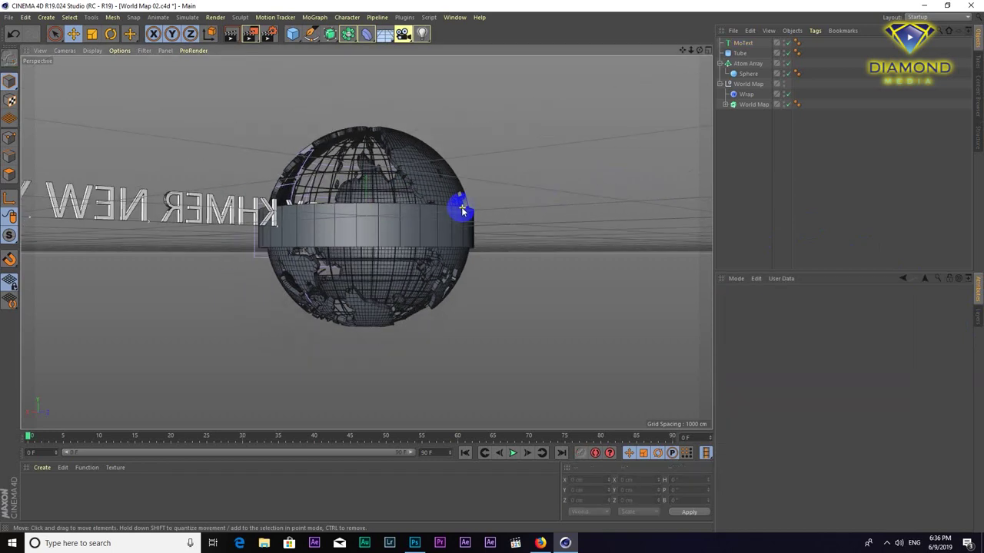
mouse_move(227, 240)
alt+mouse_down()
mouse_move(374, 256)
mouse_move(520, 233)
alt+mouse_up()
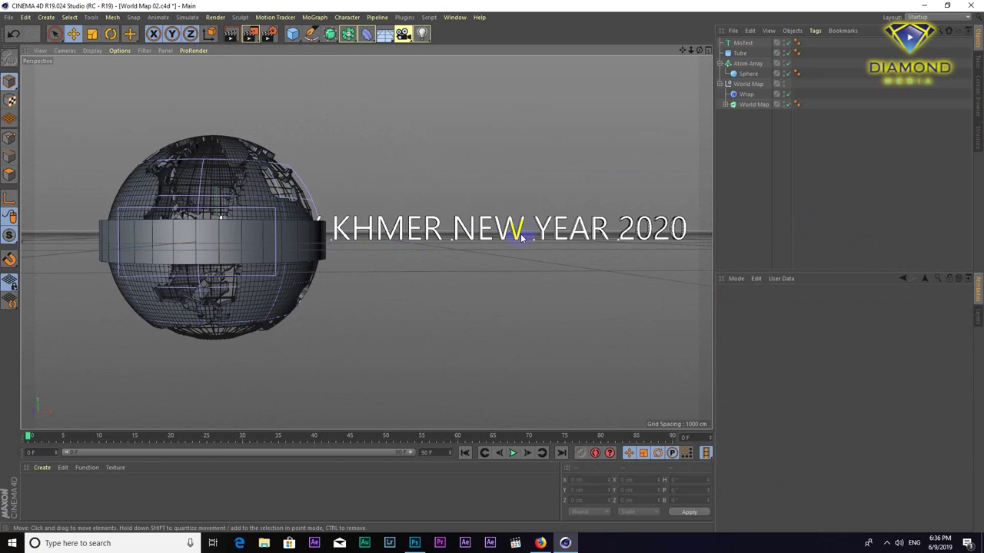
Select MoText and try the Ebrima font on the text
click(743, 44)
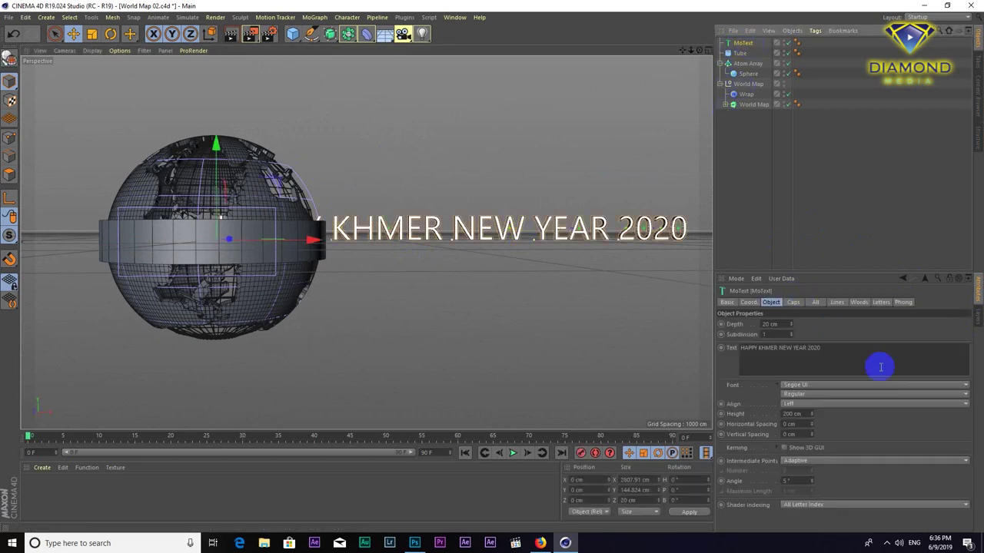
click(966, 386)
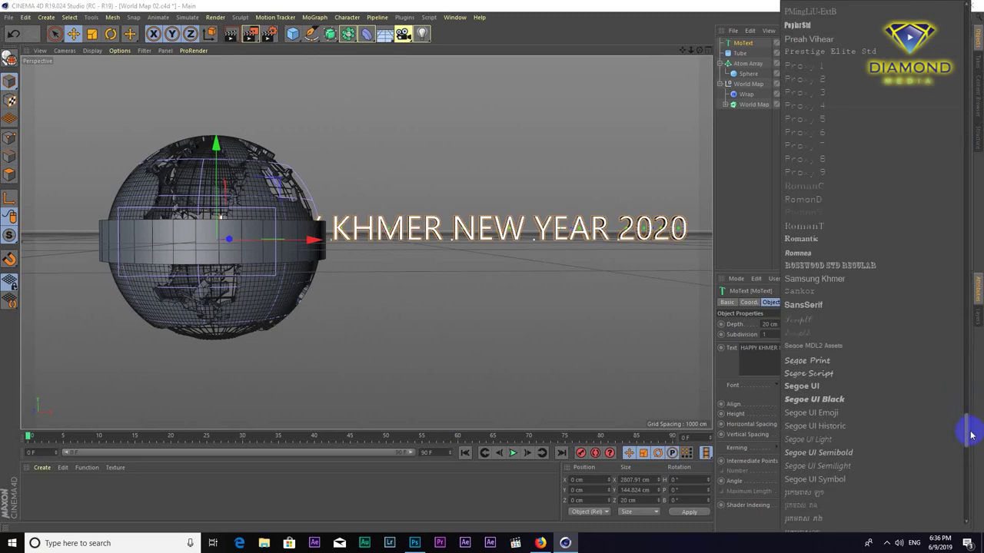
drag(969, 435, 980, 141)
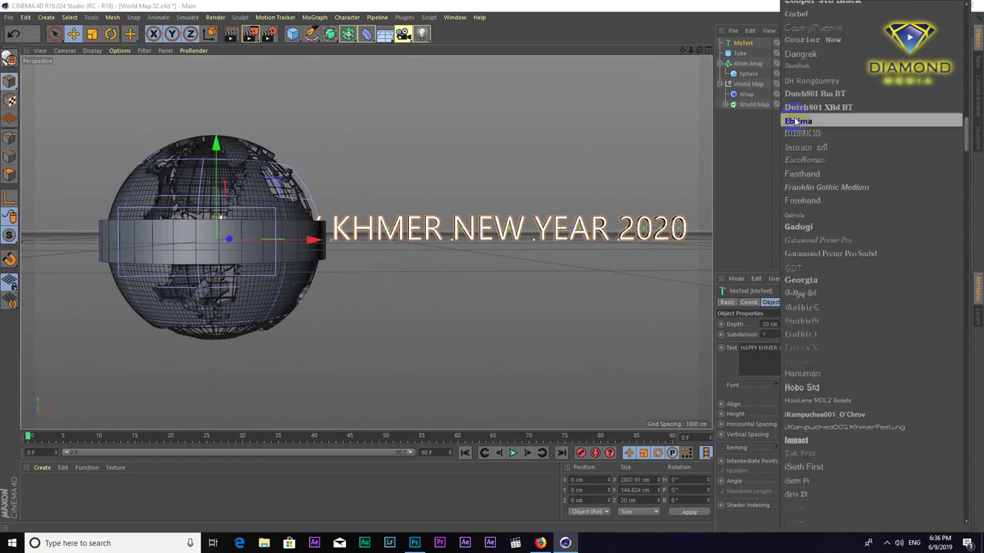
click(796, 121)
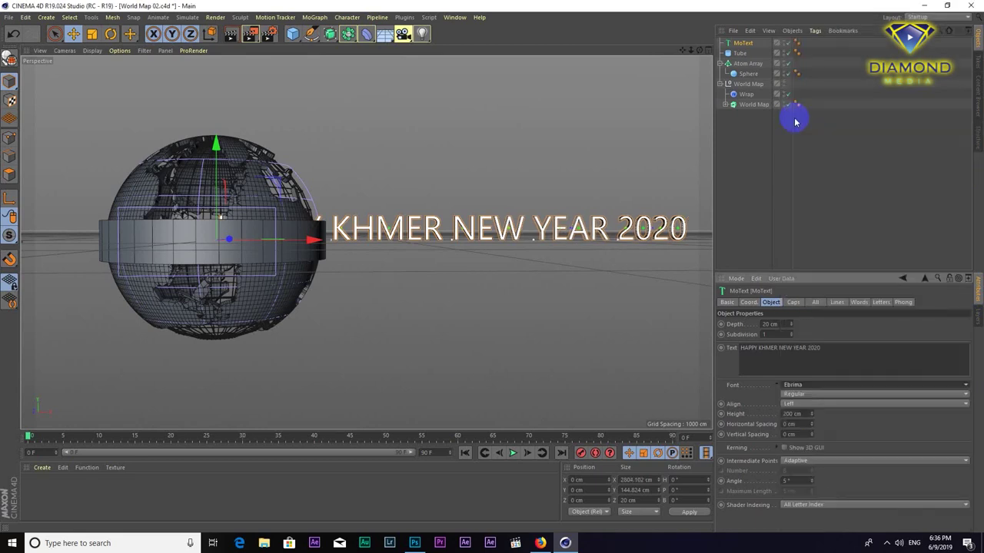
Switch the MoText font to Bell Gothic Std Black and view the text at an angle
click(965, 385)
drag(966, 120, 971, 92)
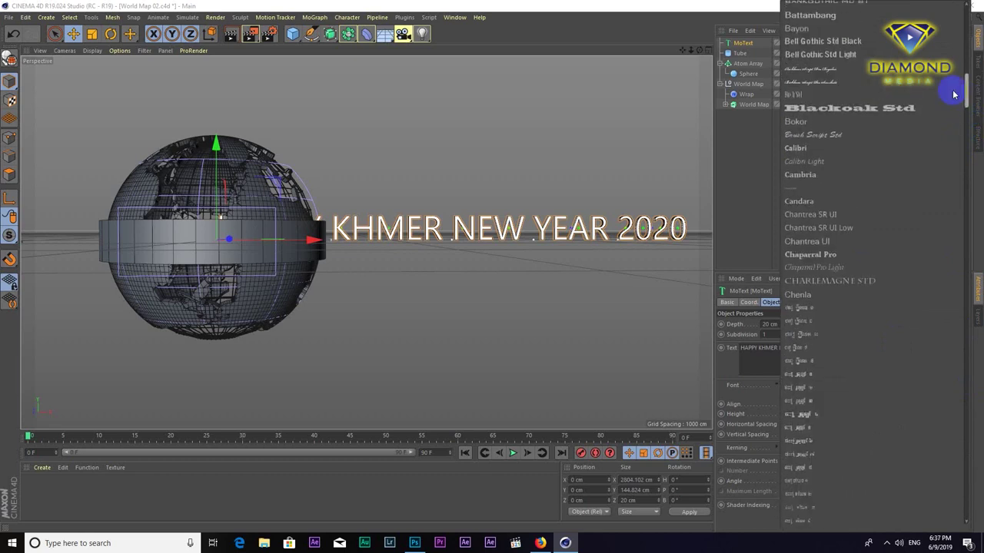
click(846, 42)
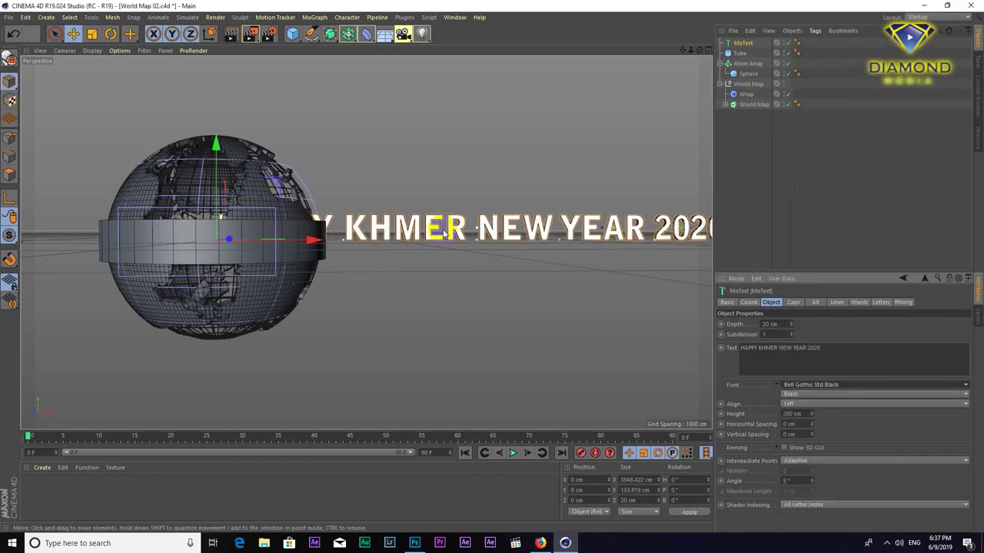
scroll(446, 227, down, 2)
scroll(499, 246, down, 2)
scroll(588, 253, down, 1)
mouse_move(588, 253)
alt+mouse_down()
mouse_move(496, 277)
mouse_move(622, 312)
alt+mouse_up()
Increase the MoText depth and set both Start and End caps to Fillet Cap
click(791, 322)
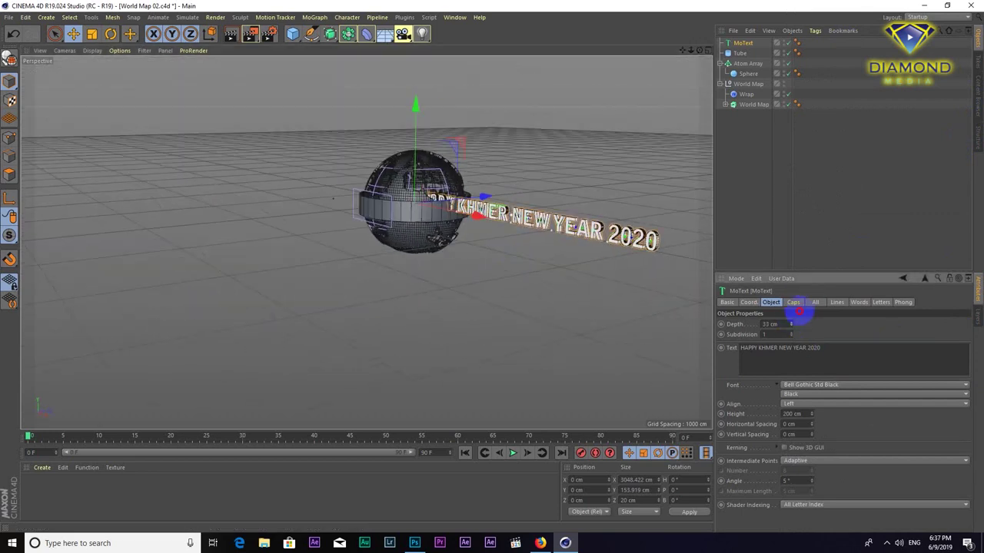
click(793, 302)
click(813, 324)
click(827, 366)
mouse_move(630, 300)
alt+mouse_down()
mouse_move(624, 294)
mouse_move(794, 362)
alt+mouse_up()
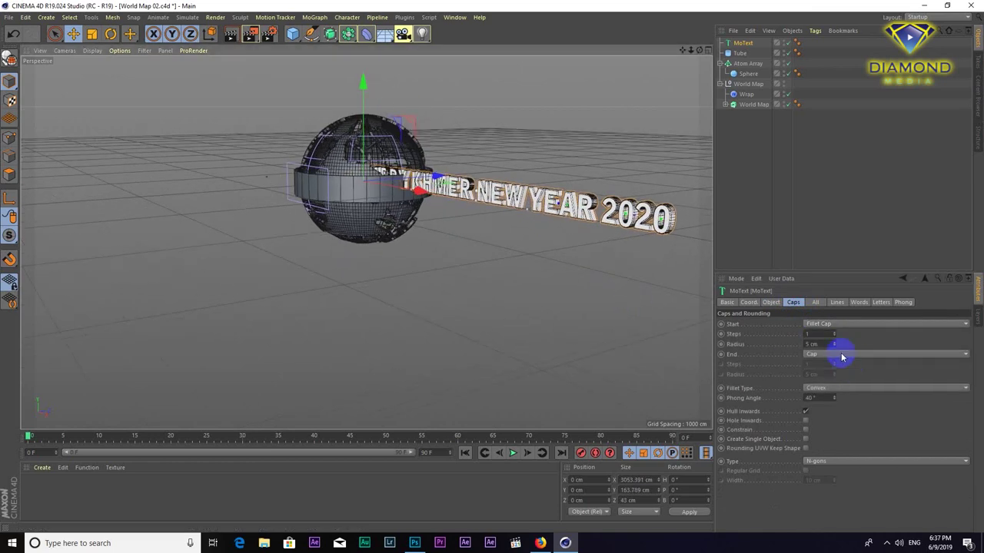
click(842, 356)
click(827, 393)
mouse_move(472, 285)
alt+mouse_down()
mouse_move(432, 289)
mouse_move(501, 285)
mouse_move(509, 314)
mouse_move(490, 282)
mouse_move(538, 285)
mouse_move(531, 290)
alt+mouse_up()
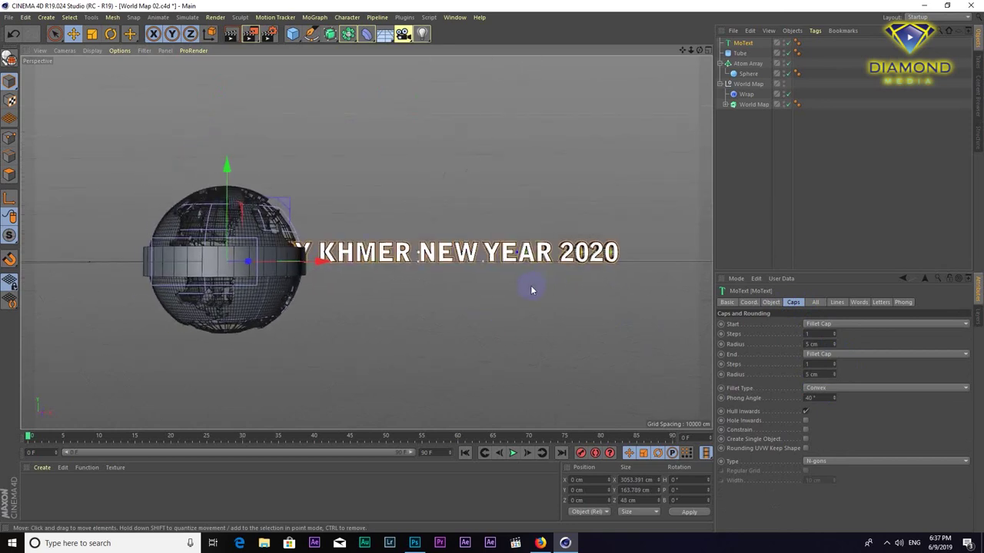
Group MoText under a new null and rename it Title
right_click(740, 43)
click(775, 329)
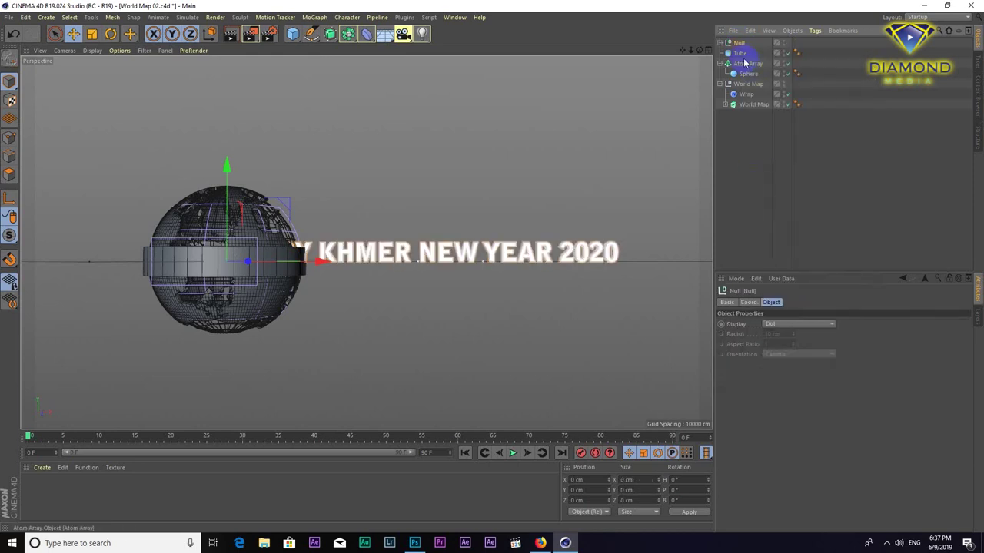
double_click(740, 44)
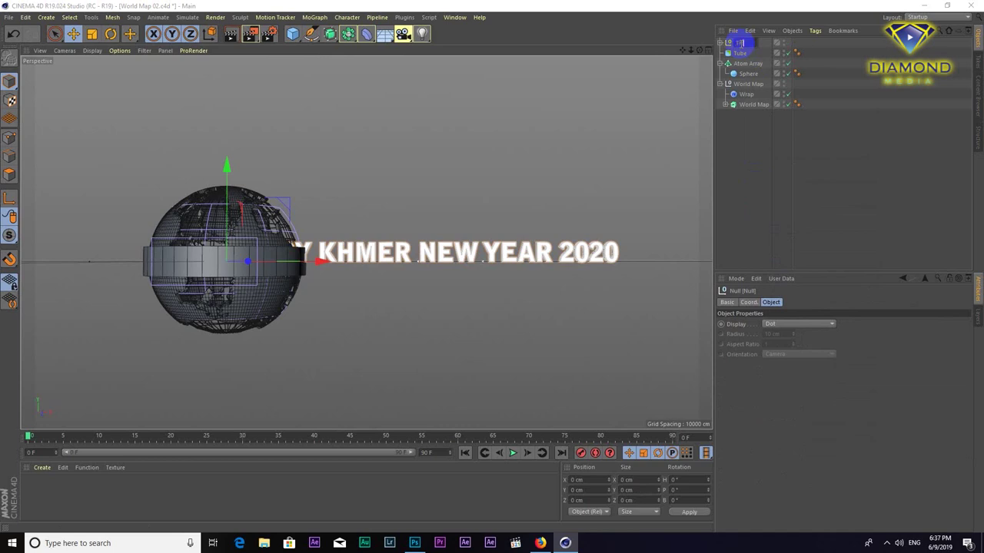
text(Title)
key(Return)
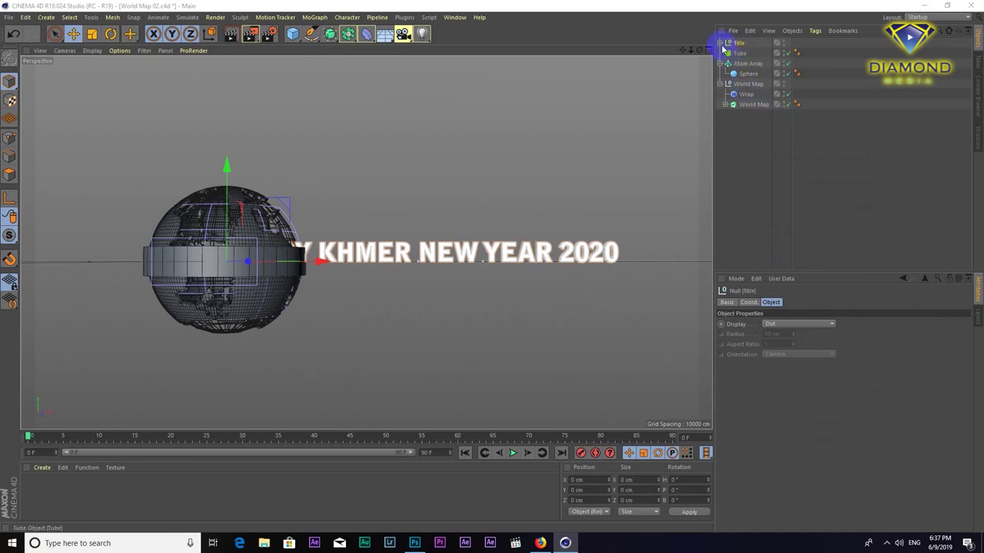
click(721, 43)
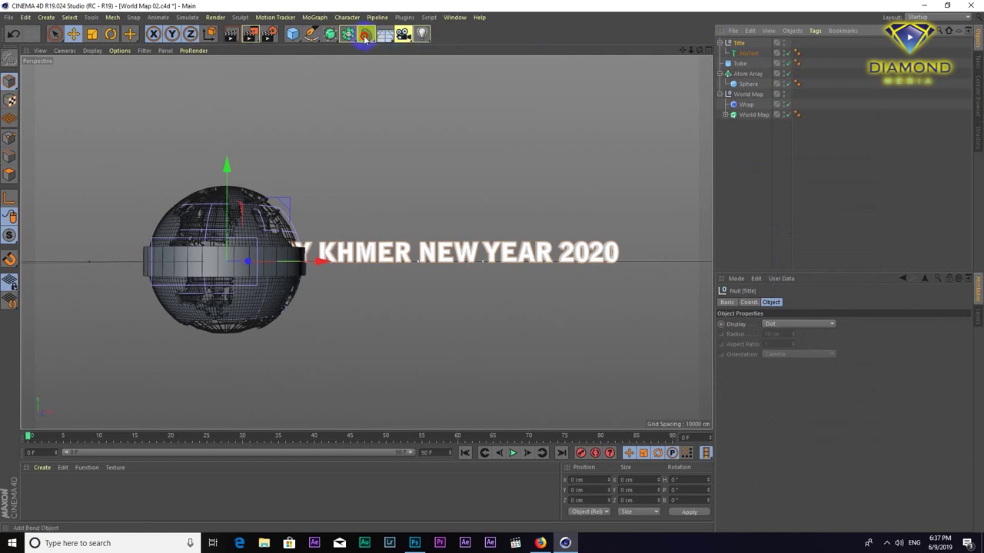
Add a Wrap deformer and place it inside Title with the text
click(366, 33)
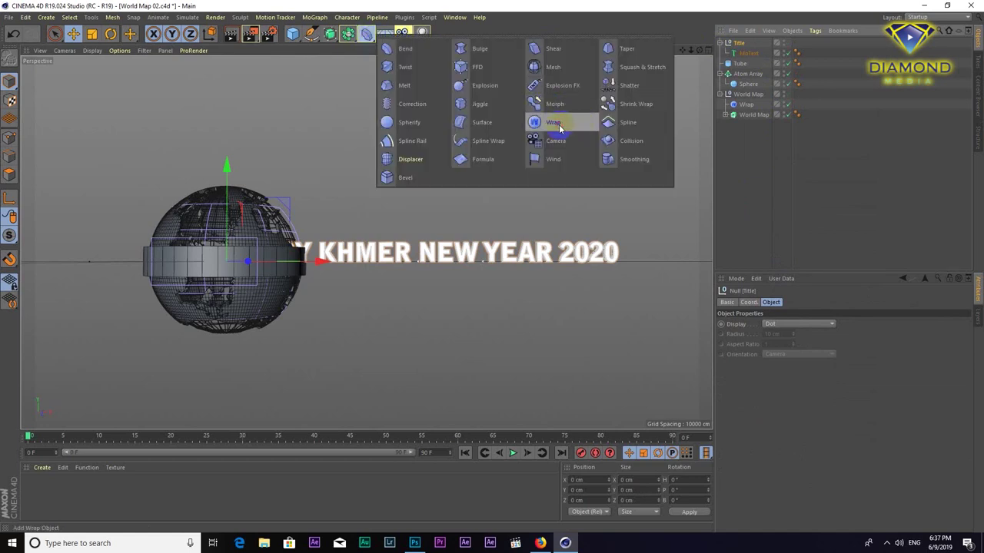
click(554, 123)
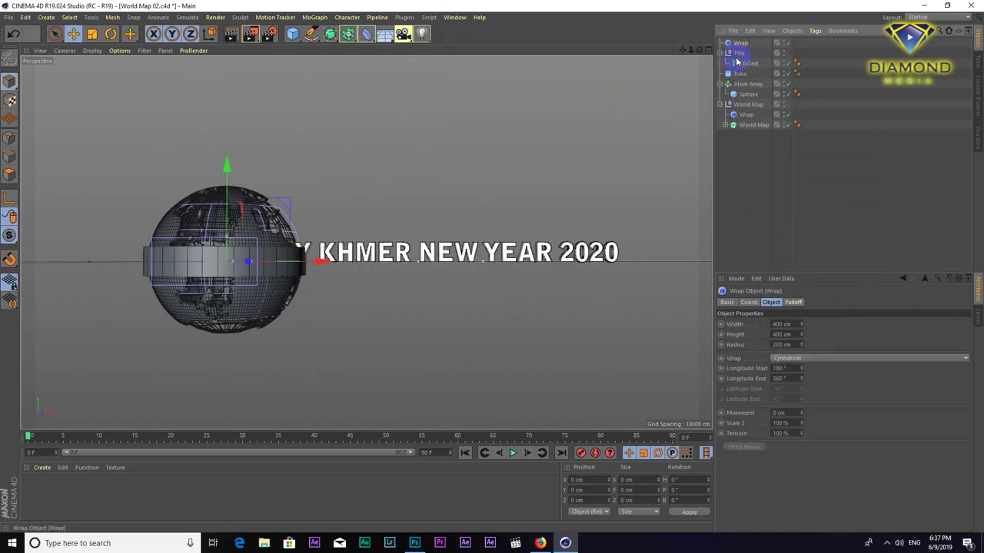
drag(737, 62, 738, 63)
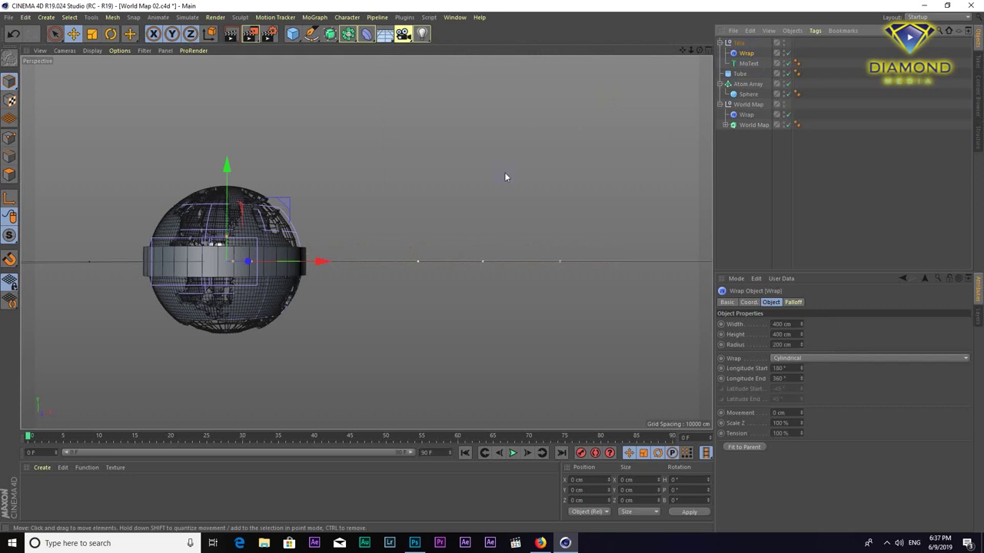
click(513, 319)
In four-view layout, widen the Wrap and enlarge its radius so the text spans further around
middle_click(513, 319)
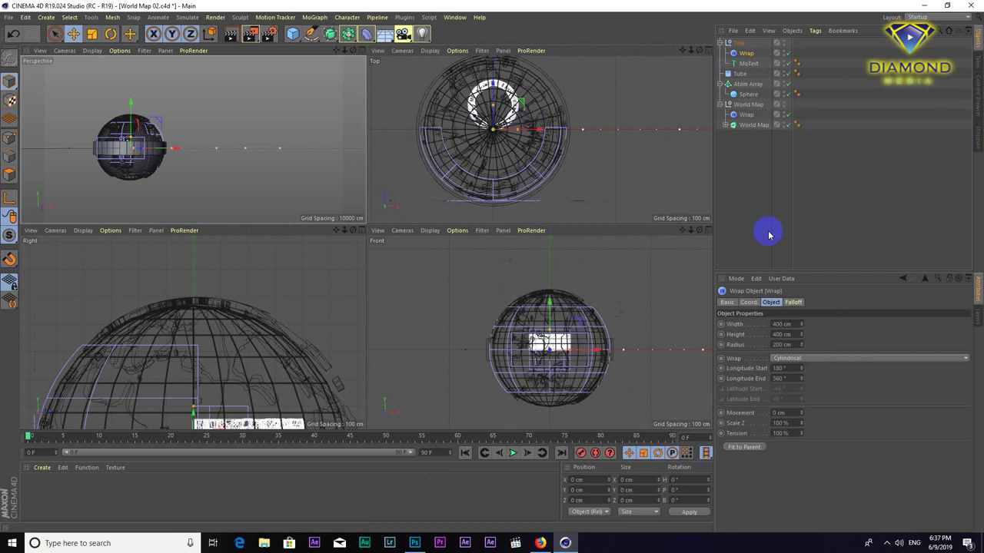
mouse_move(537, 133)
mouse_down()
mouse_move(519, 137)
mouse_move(559, 134)
mouse_up()
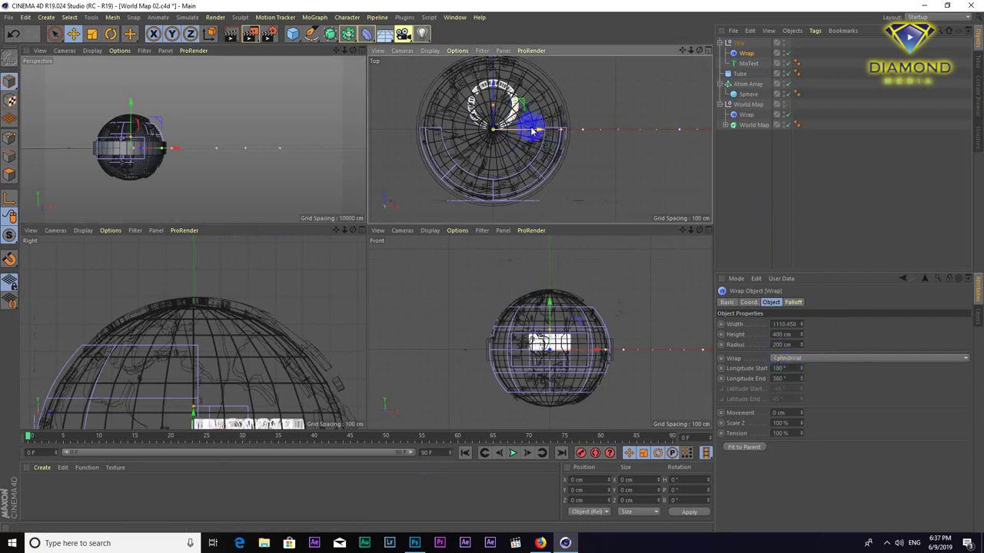
drag(558, 134, 648, 137)
mouse_move(527, 97)
mouse_down()
mouse_move(500, 106)
mouse_move(492, 93)
mouse_move(542, 62)
mouse_up()
scroll(580, 131, down, 3)
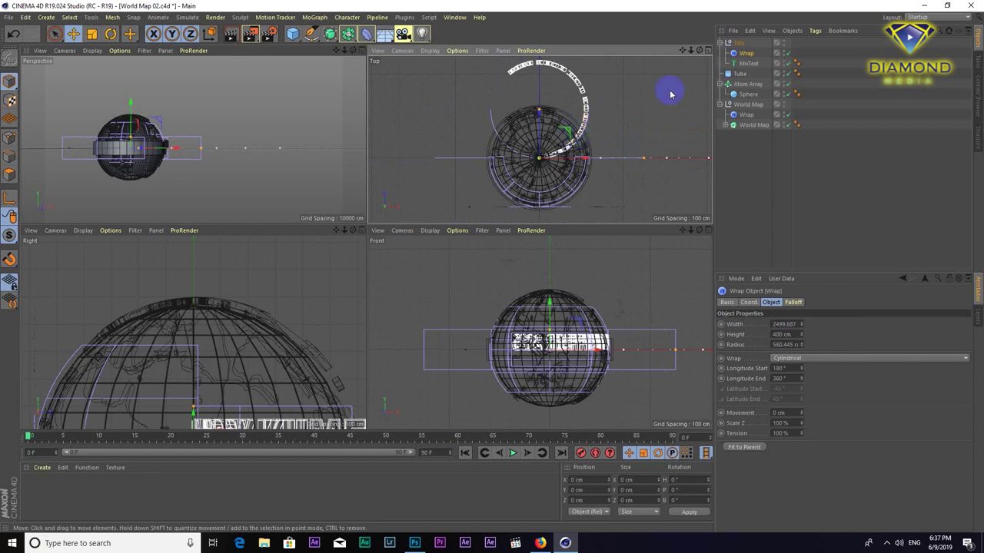
Move the Title group along Z and enlarge the Wrap radius slightly to centre the text
click(739, 44)
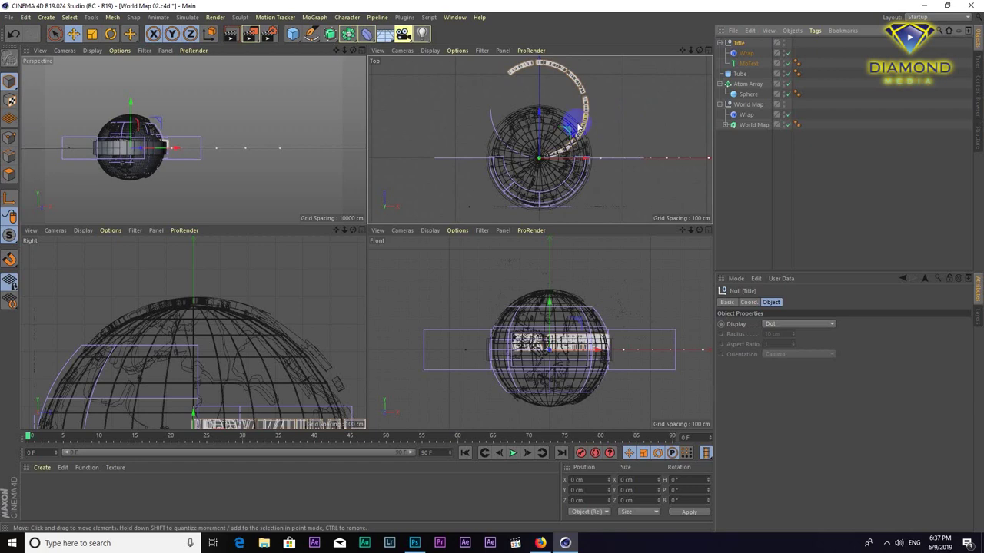
drag(539, 112, 552, 163)
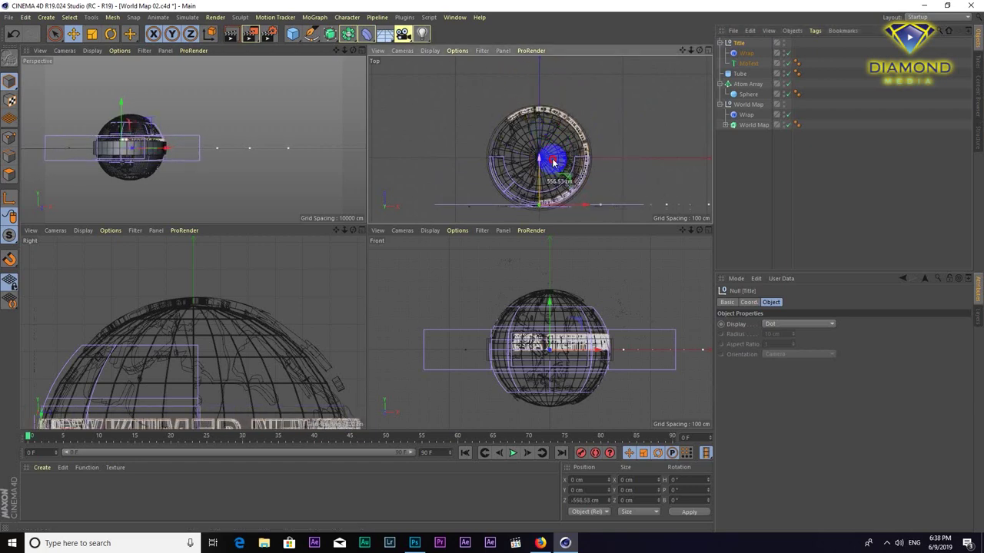
click(746, 53)
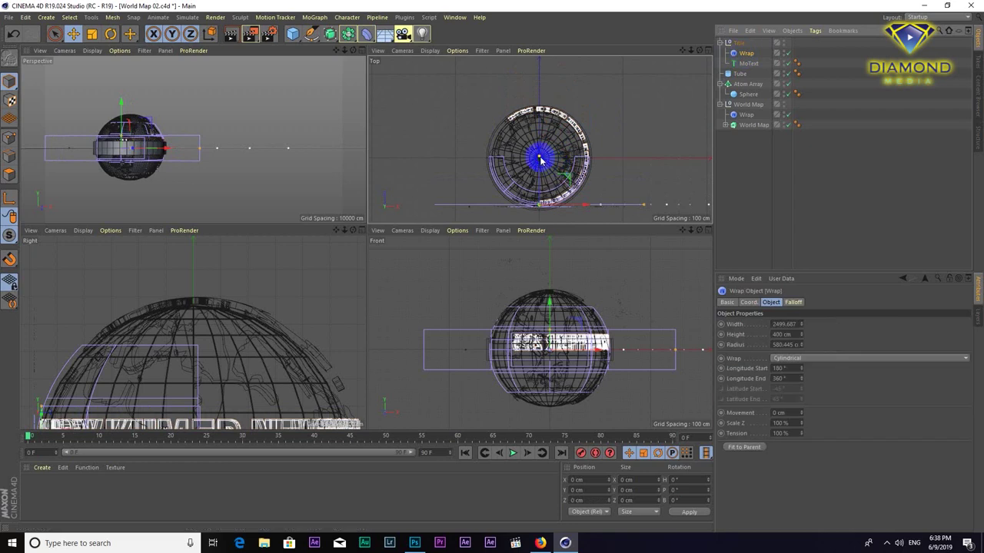
drag(546, 156, 550, 154)
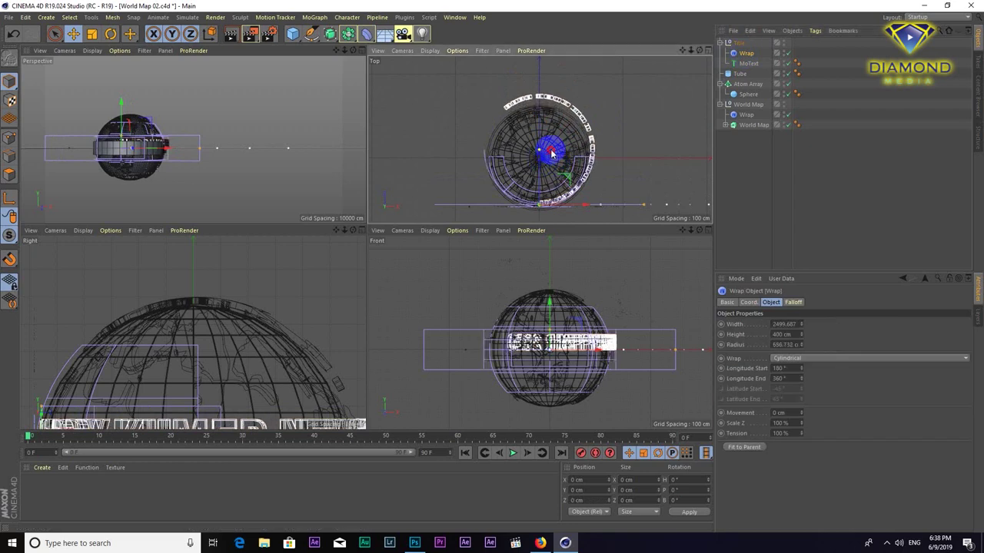
click(738, 43)
drag(549, 159, 542, 171)
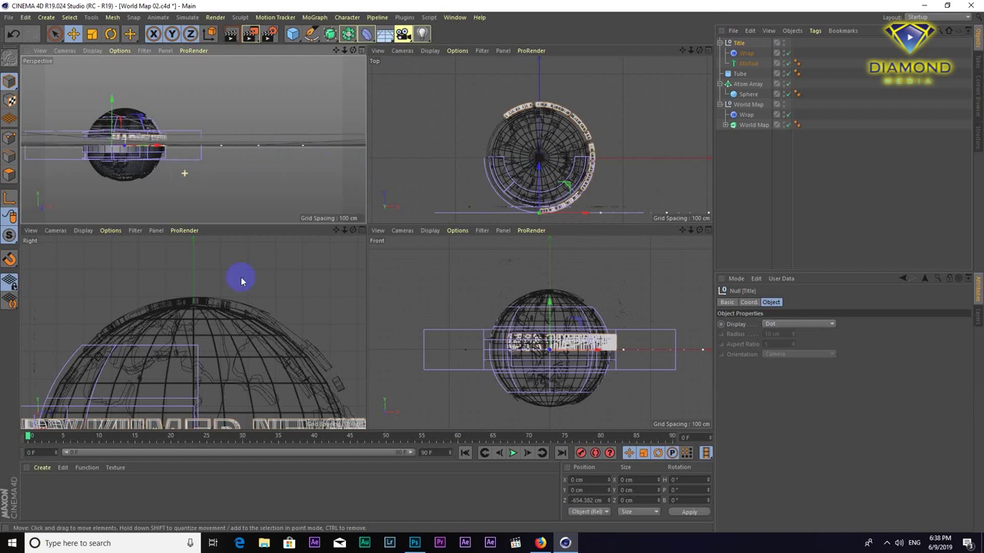
Lower the Title group to Y -77.593 cm, placing the text at the globe's middle
scroll(251, 334, down, 4)
scroll(277, 308, down, 2)
scroll(282, 302, up, 1)
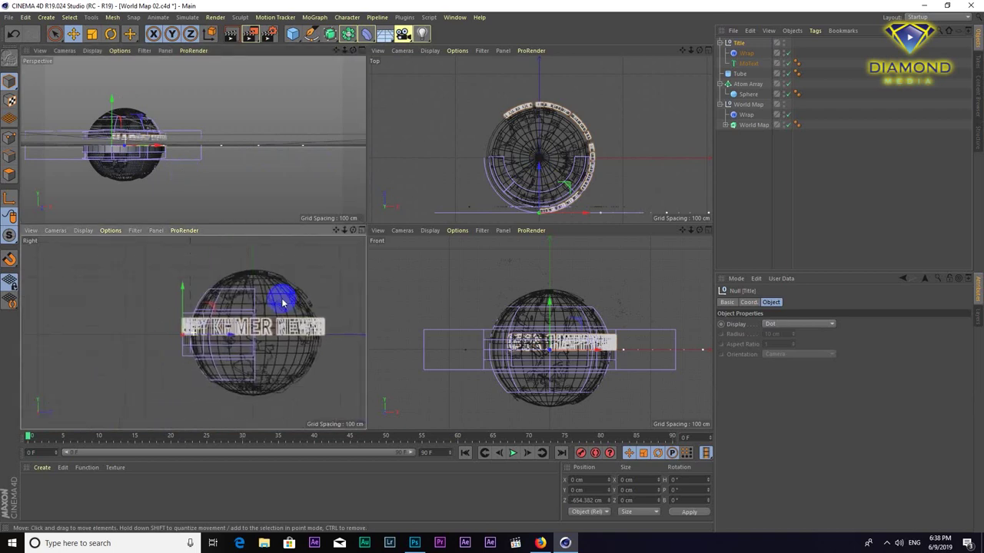
scroll(281, 302, up, 2)
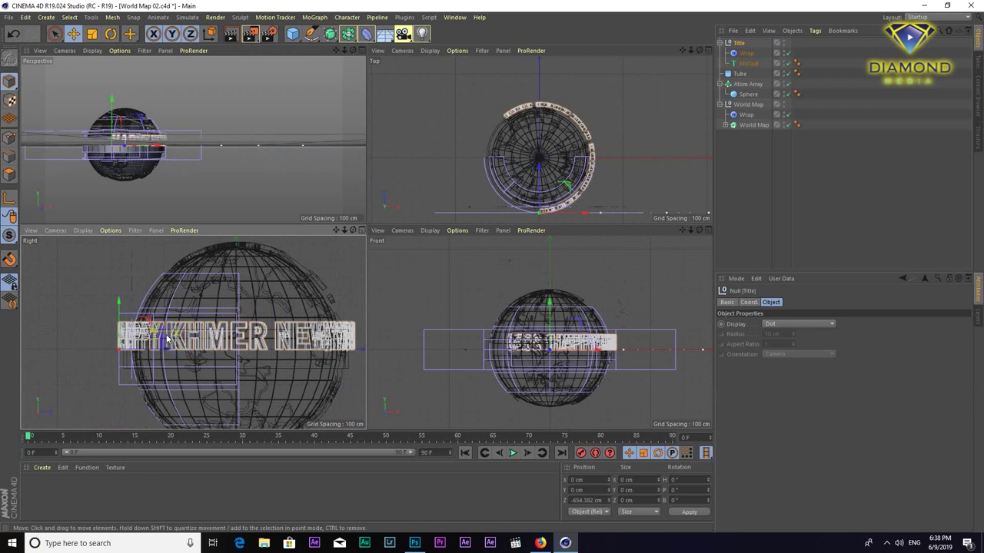
scroll(168, 338, up, 1)
drag(110, 306, 115, 324)
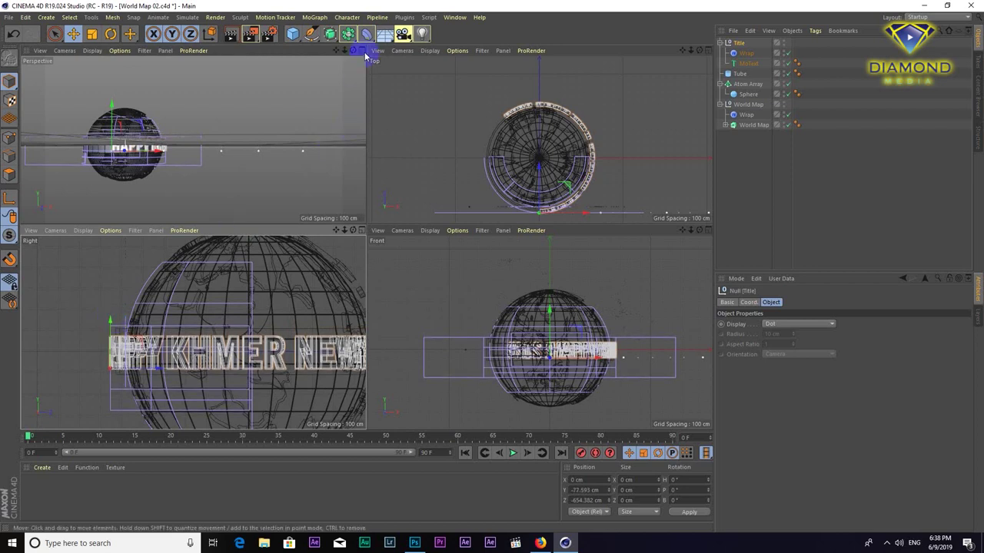
click(361, 50)
Raise the Title null to Y -70.869 cm so the text rides the tube band
mouse_move(334, 239)
alt+mouse_down()
mouse_move(457, 277)
mouse_move(352, 268)
alt+mouse_up()
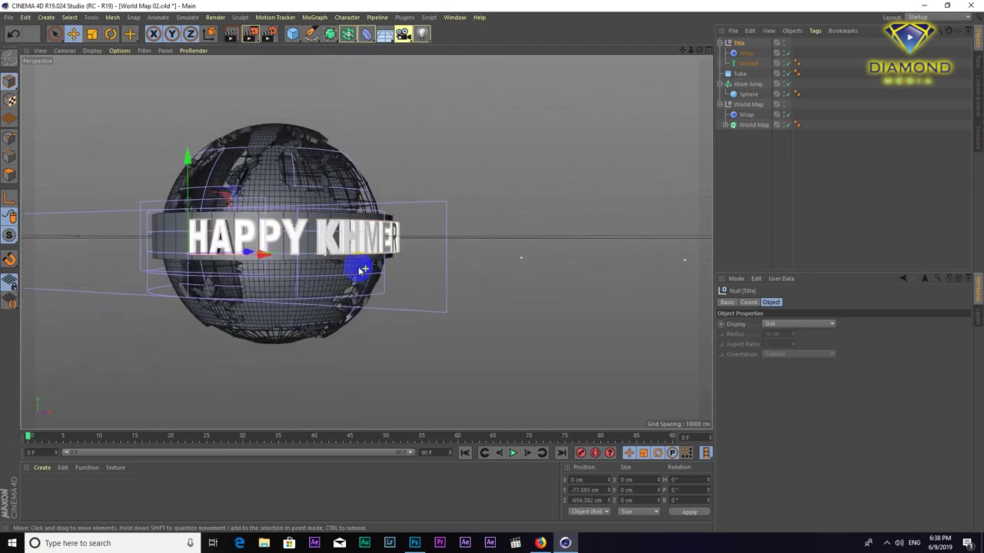
drag(192, 160, 195, 159)
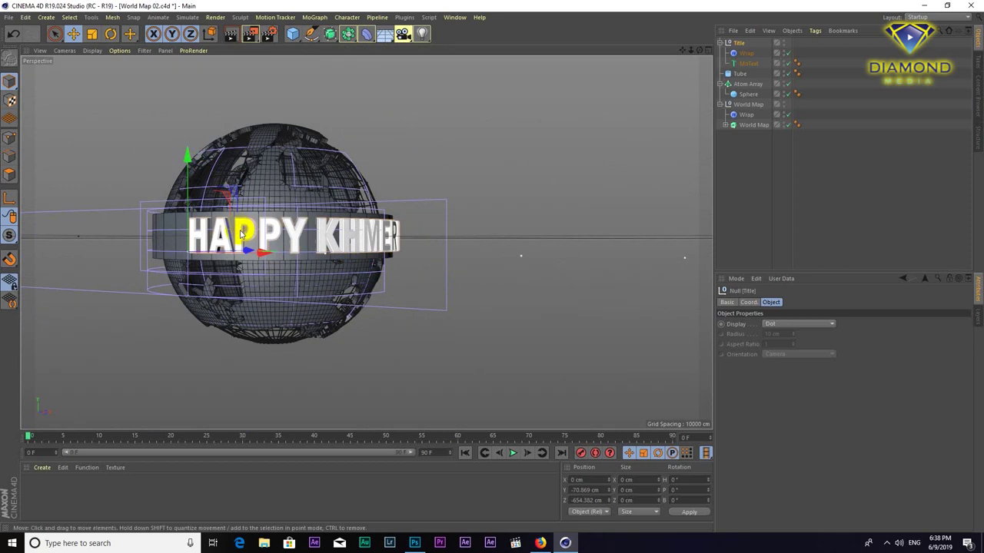
mouse_move(524, 241)
alt+mouse_down()
mouse_move(382, 260)
mouse_move(471, 248)
alt+mouse_up()
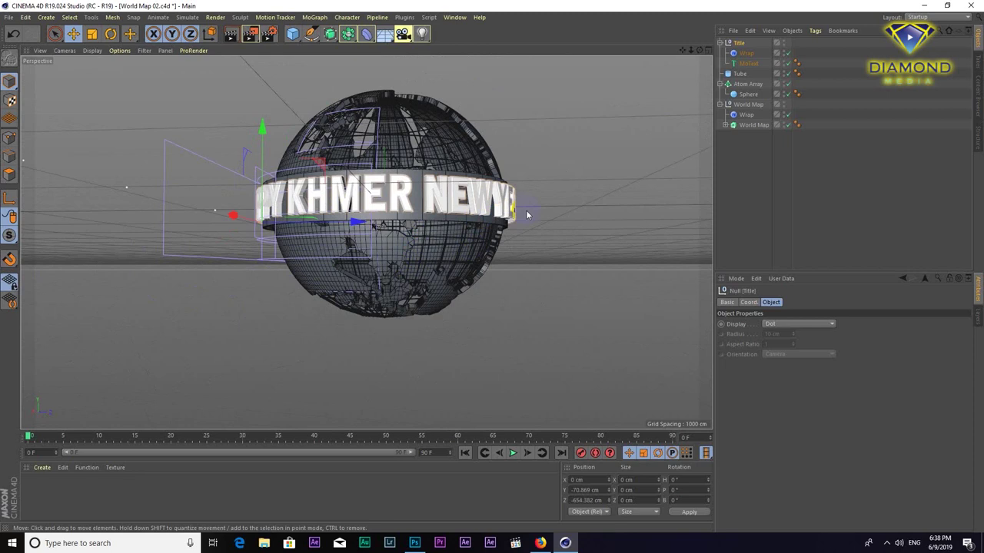
alt+drag(471, 249, 517, 223)
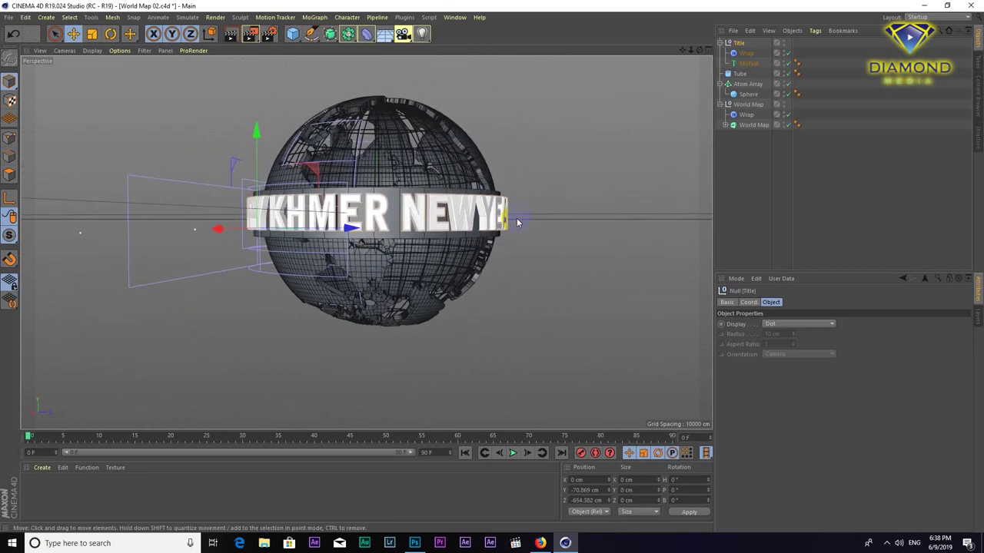
click(476, 219)
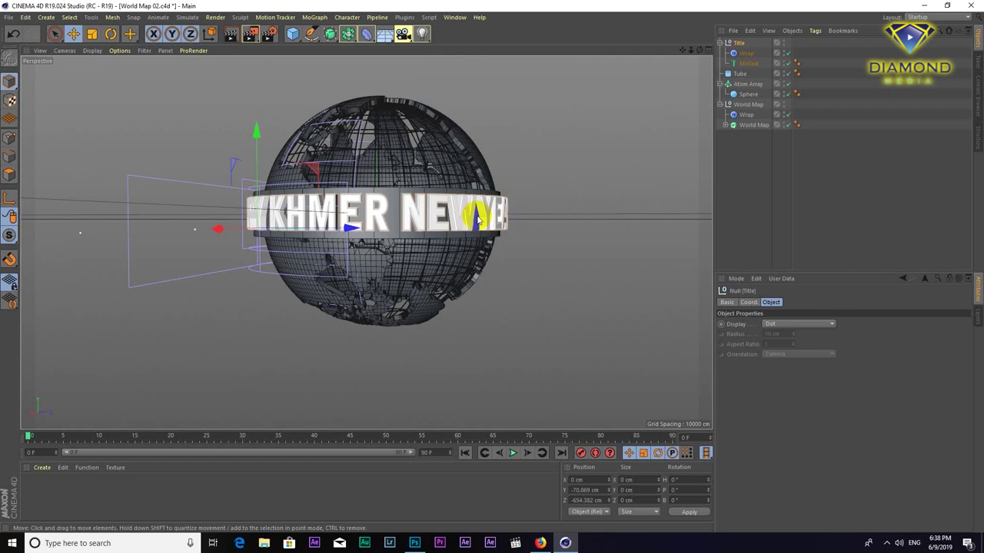